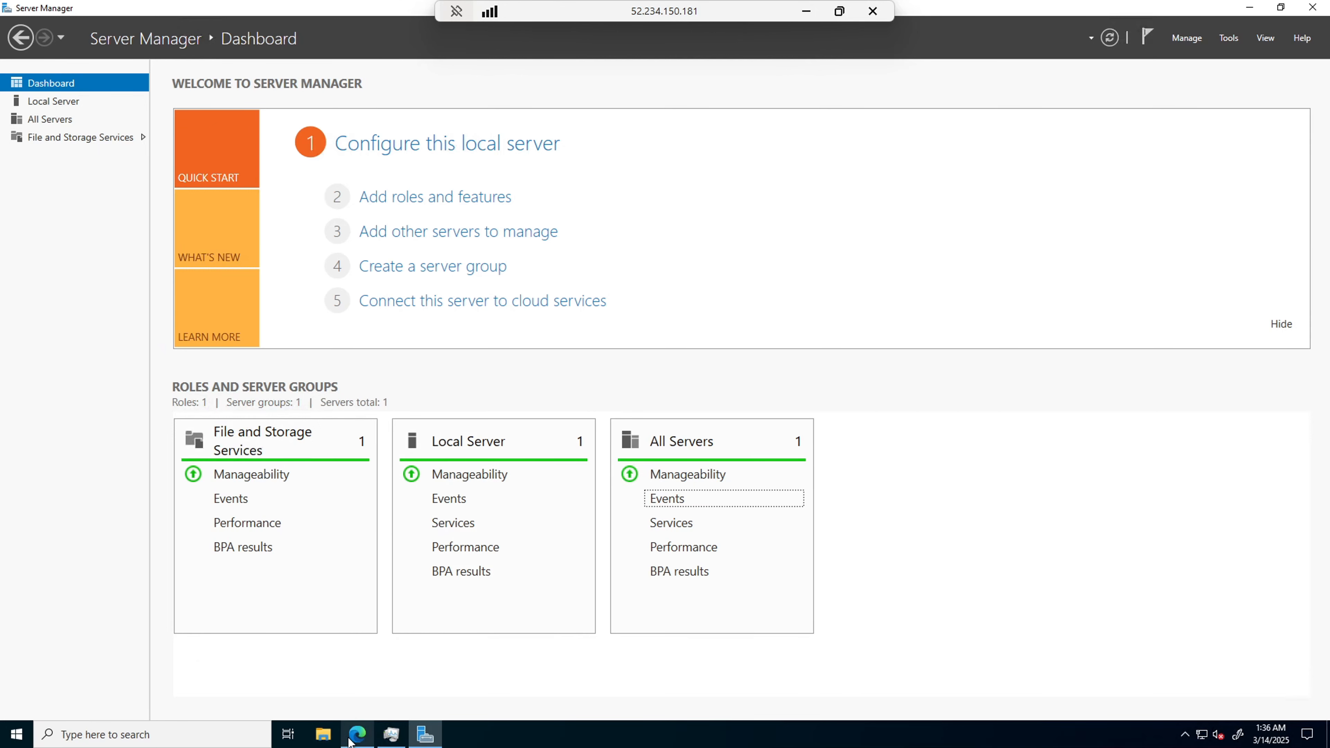
- Switch to Microsoft Edge and search the web for "download ssms"
mouse_move(354, 738)
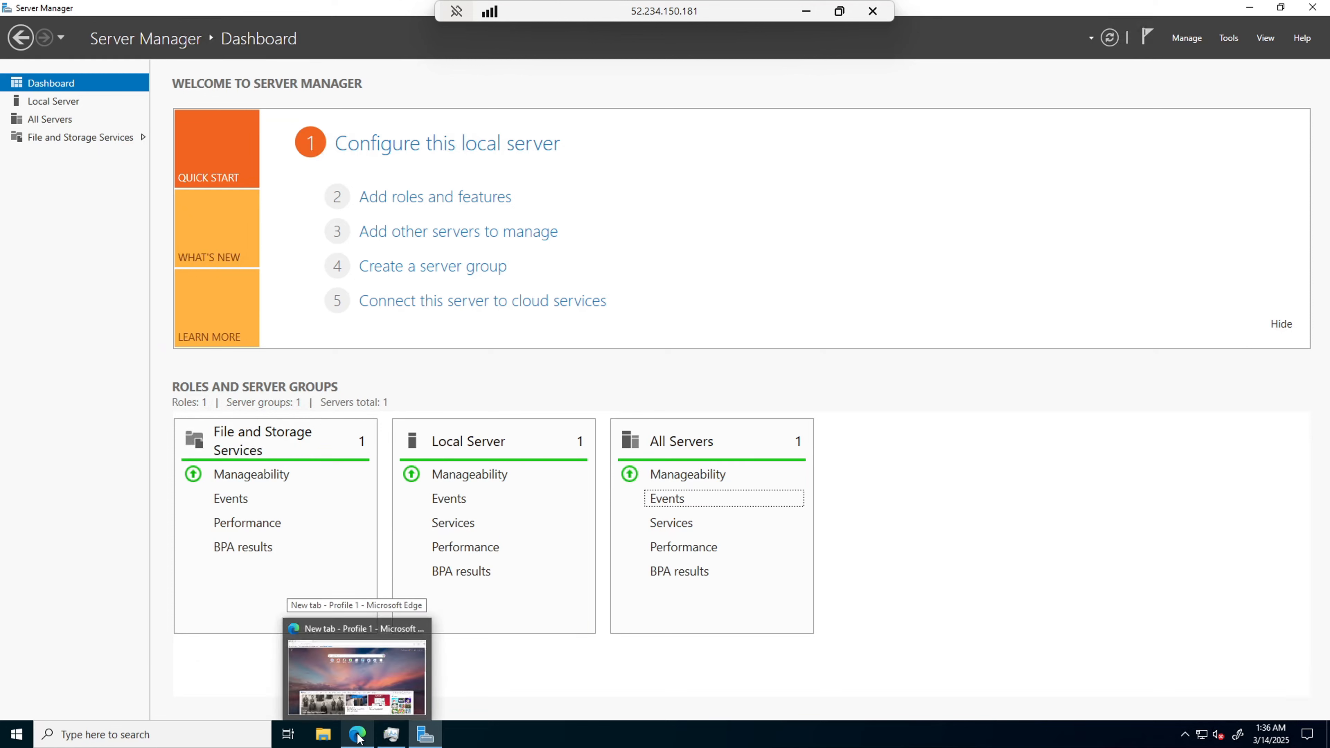
click(364, 681)
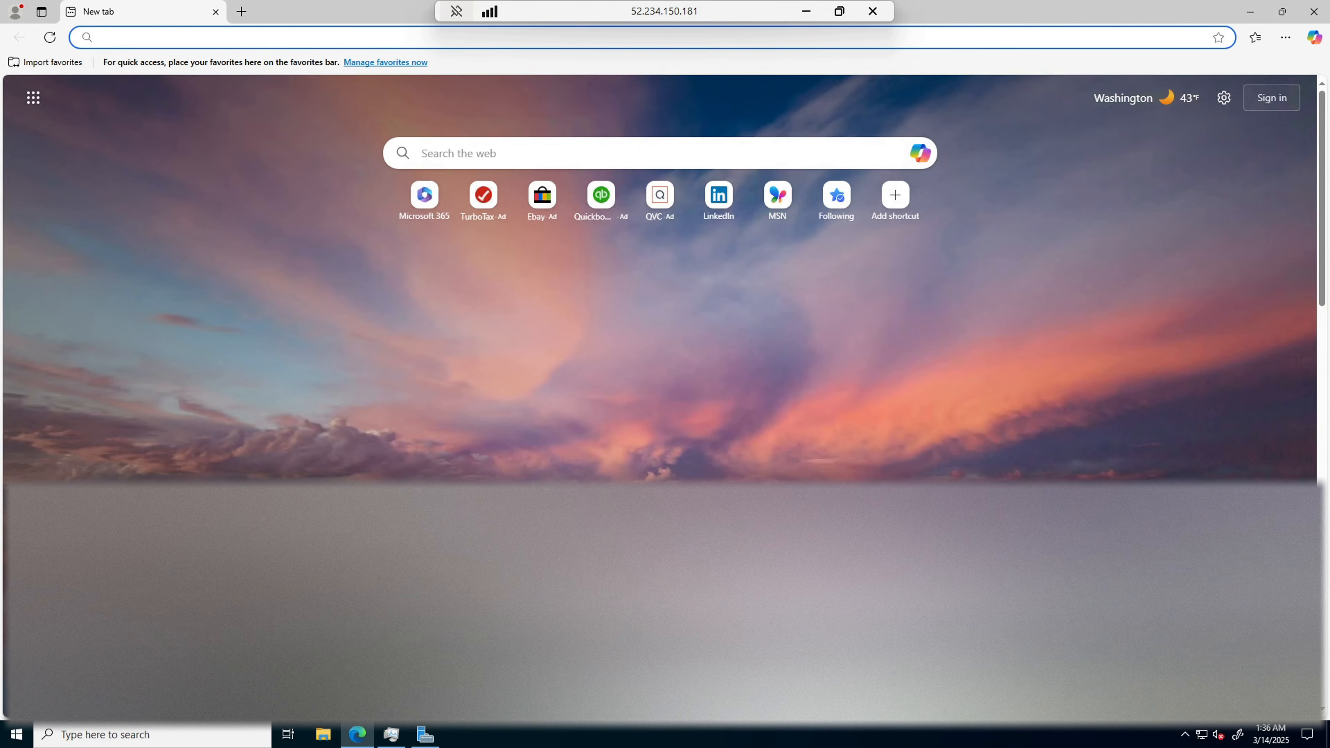
click(210, 37)
text(dow)
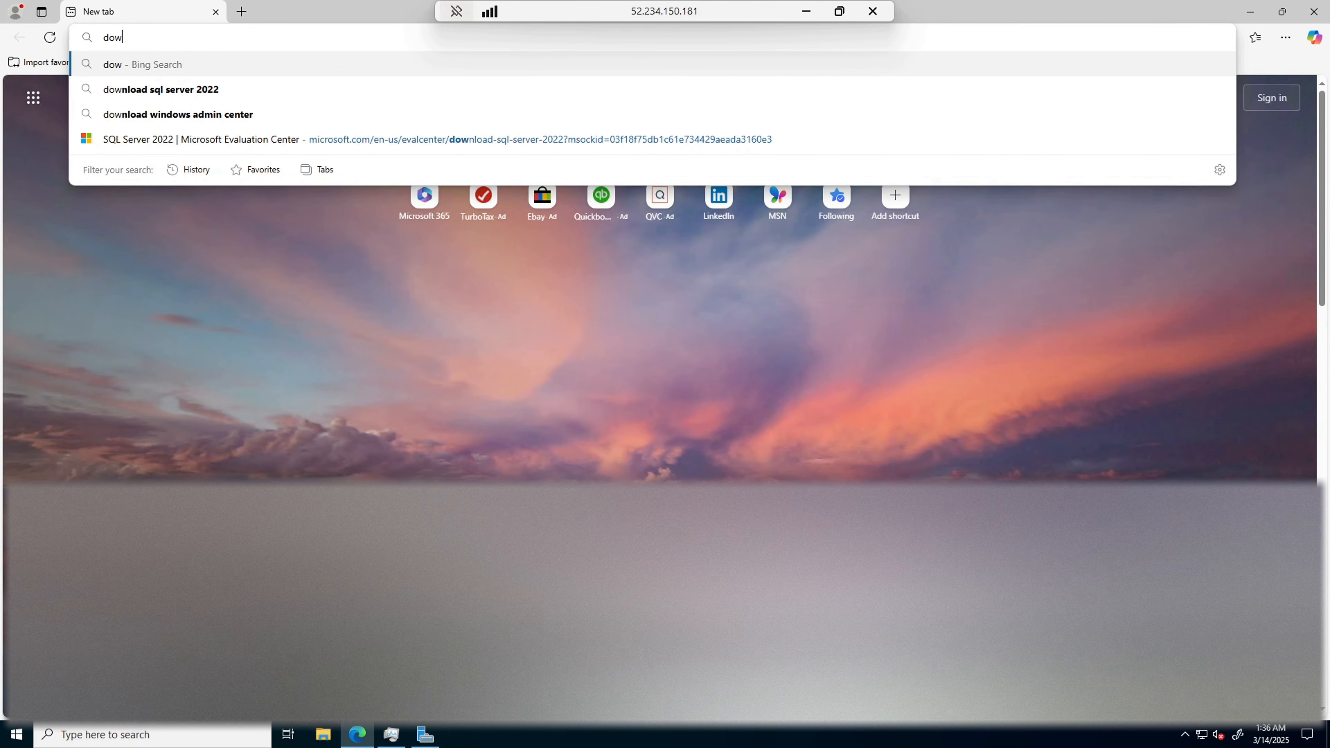
text(n)
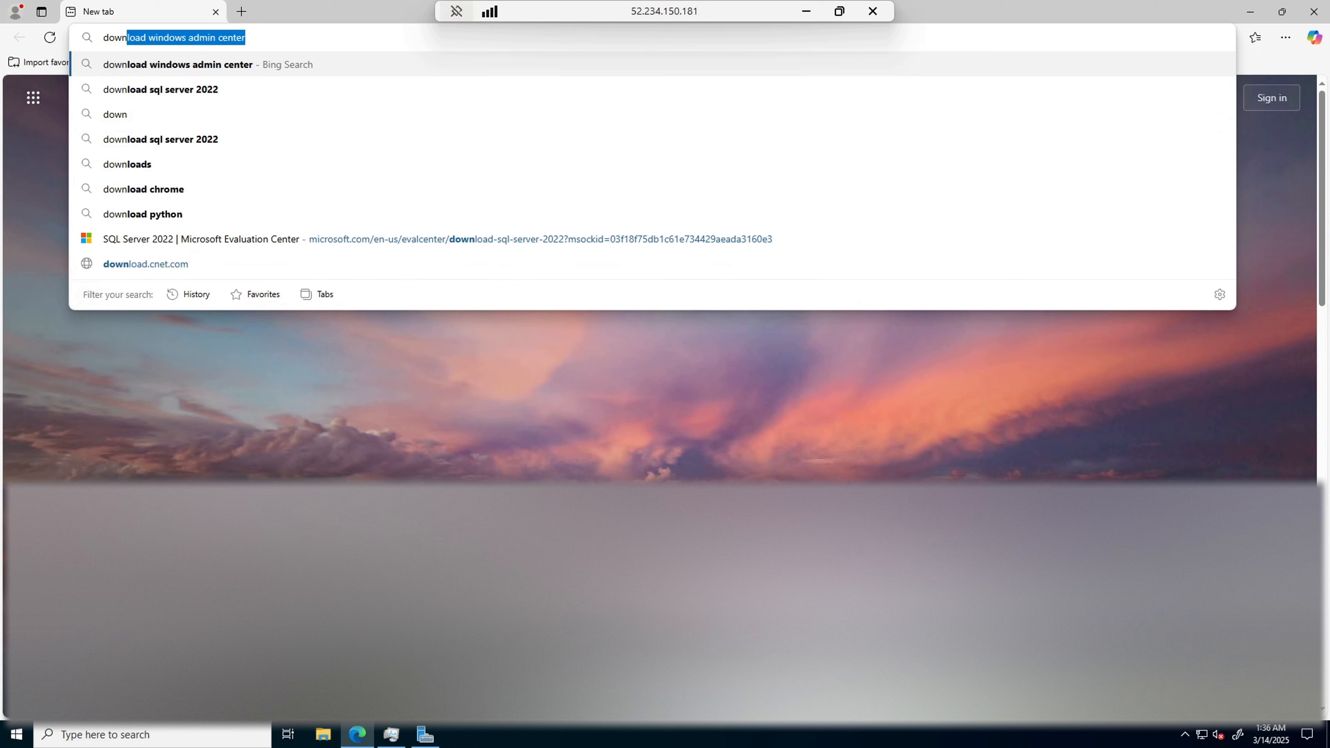
text(l)
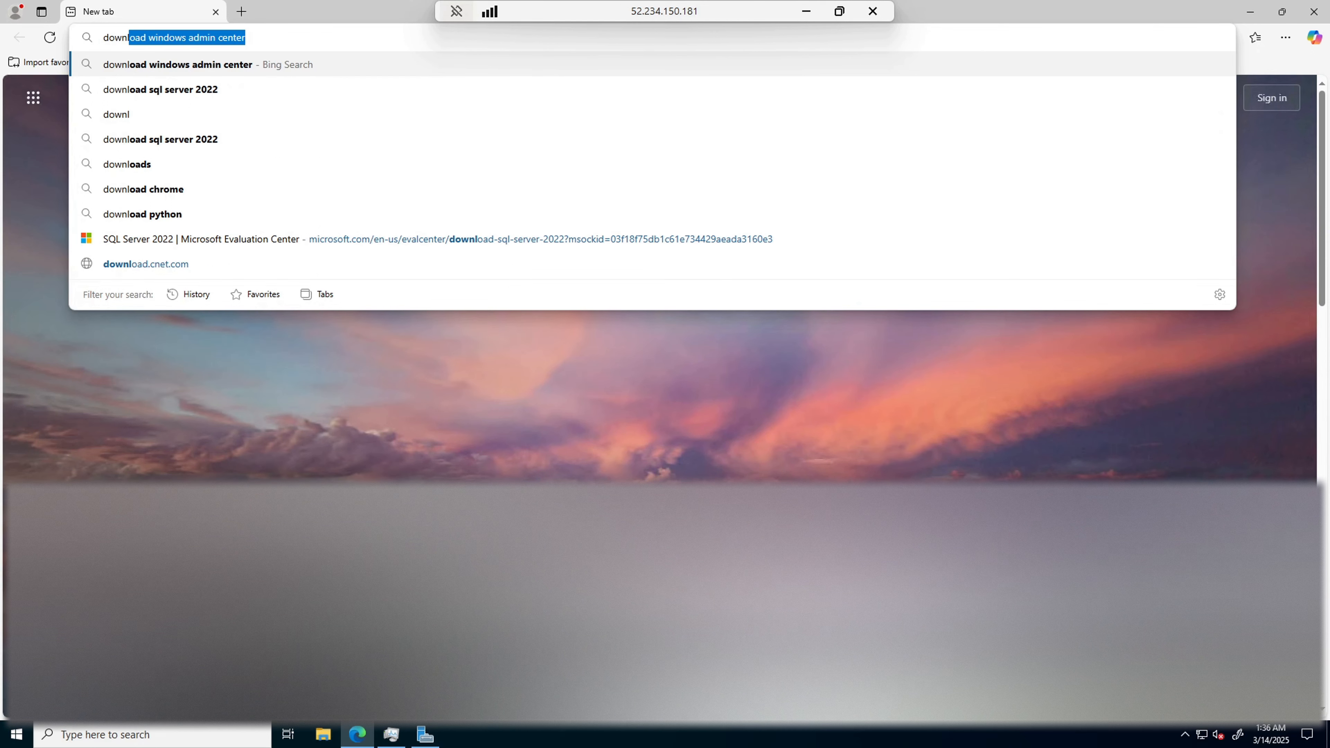
text(oad ssms)
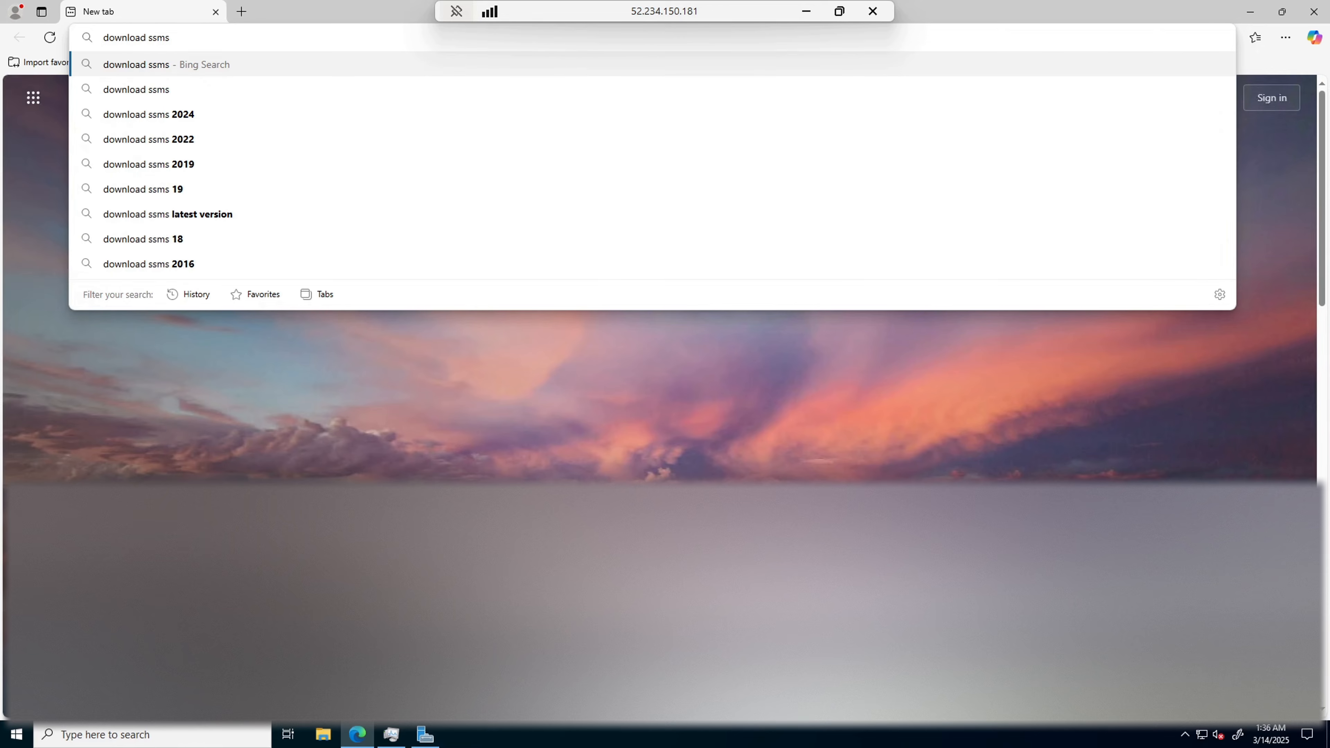
key(Return)
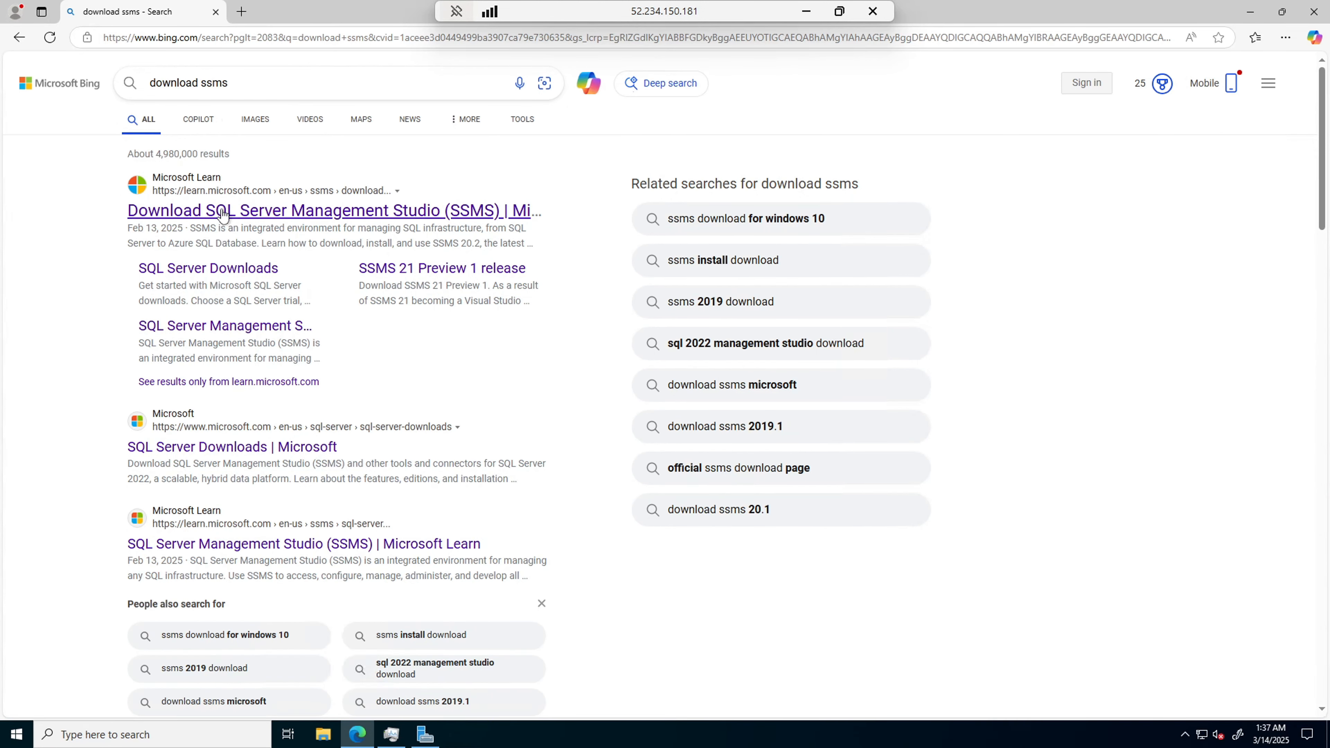
- Open the Microsoft Learn page for downloading SSMS and download the SQL Server Management Studio 20.2 installer
click(228, 227)
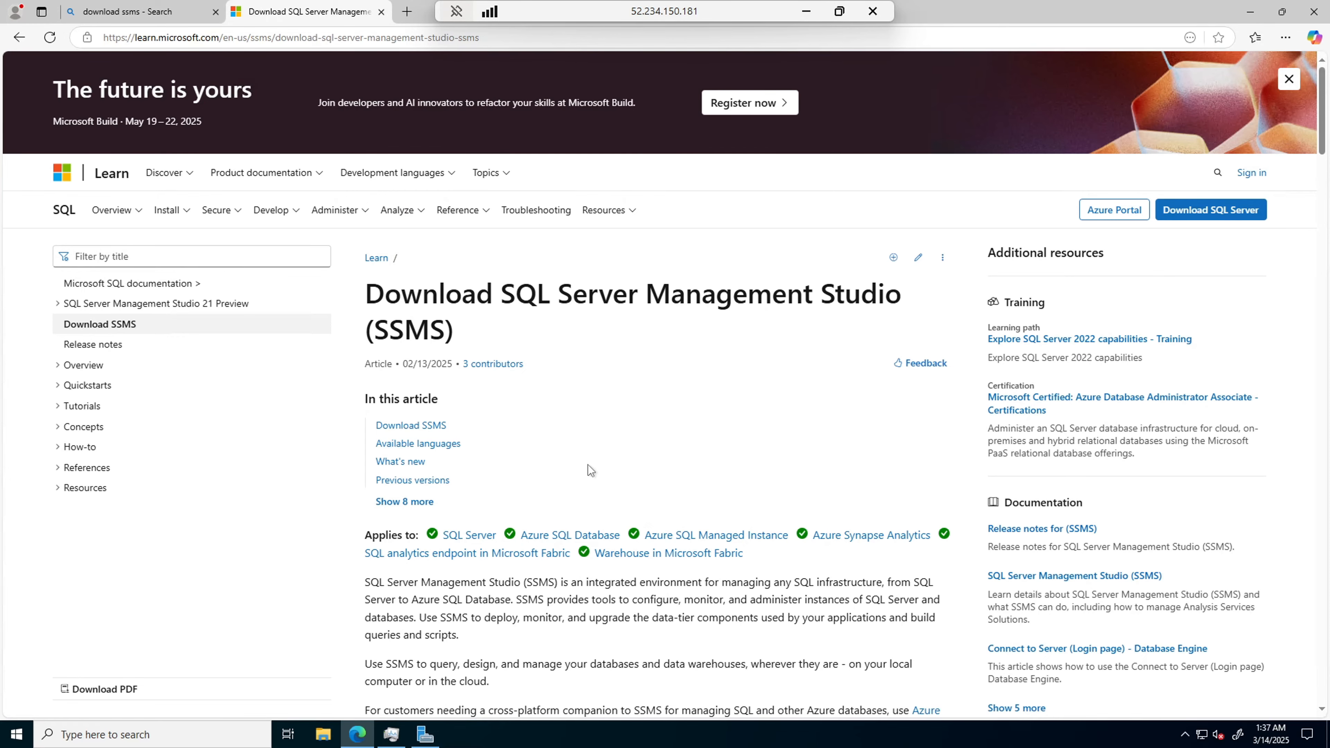
scroll(588, 470, down, 6)
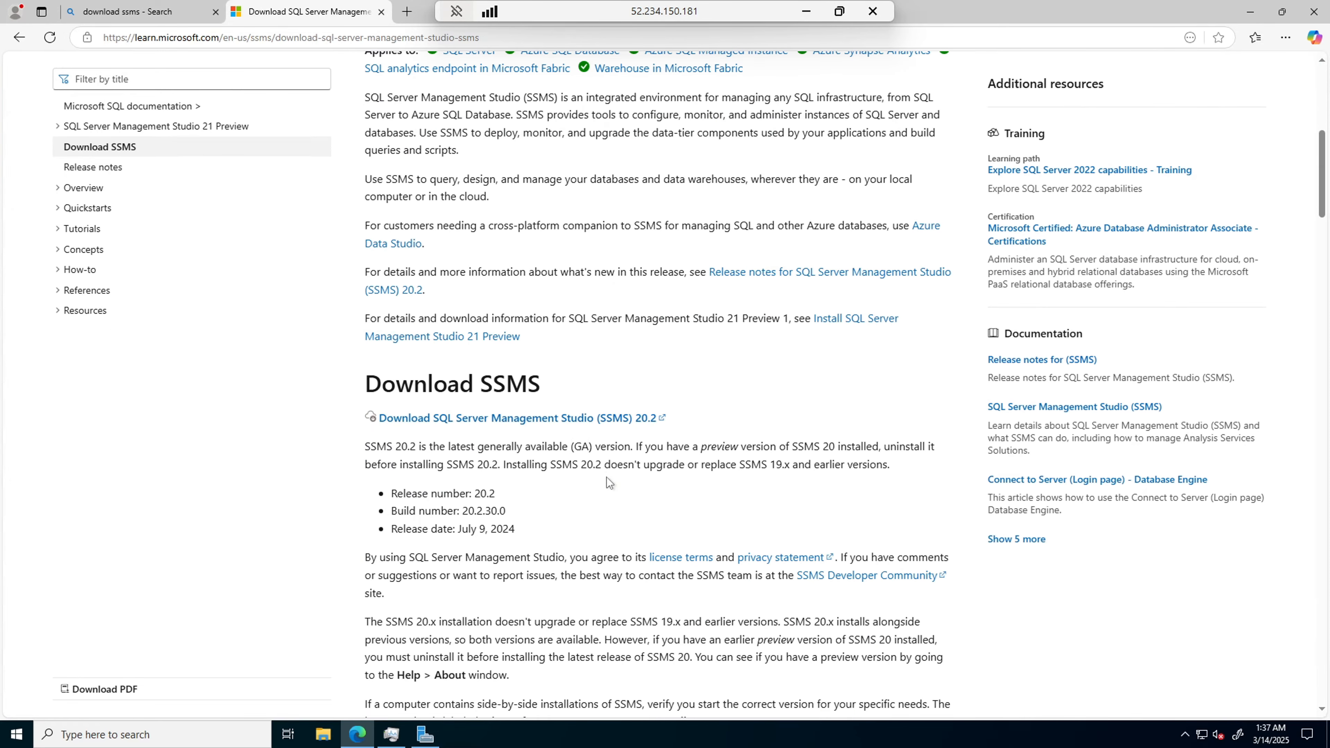
scroll(607, 477, up, 3)
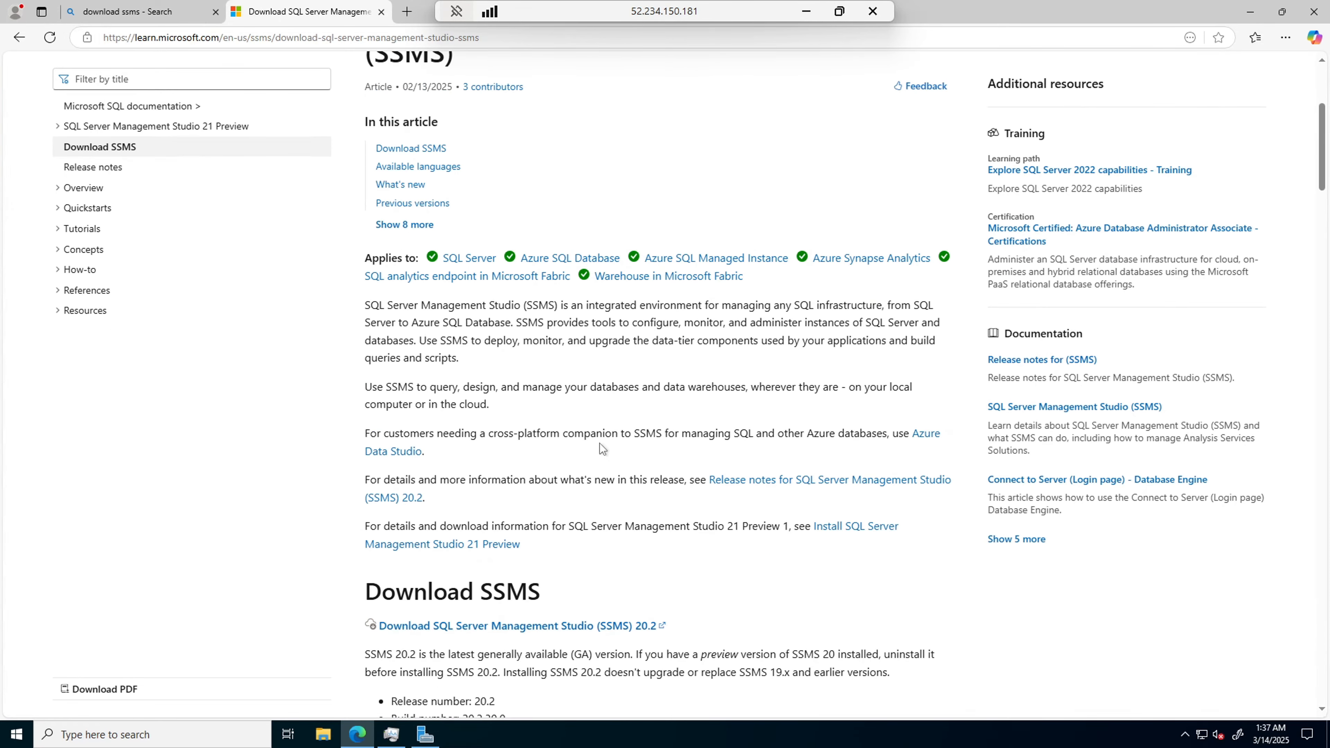
scroll(598, 444, down, 2)
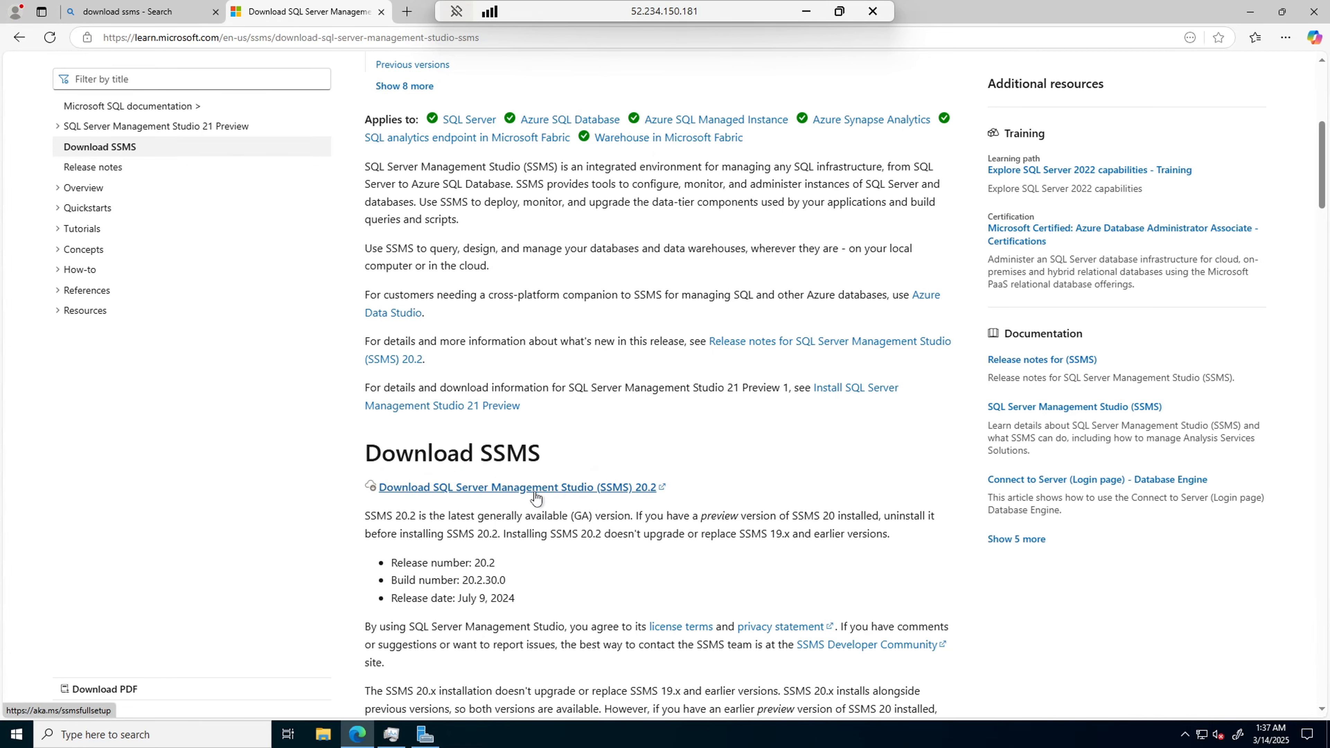
scroll(535, 497, down, 1)
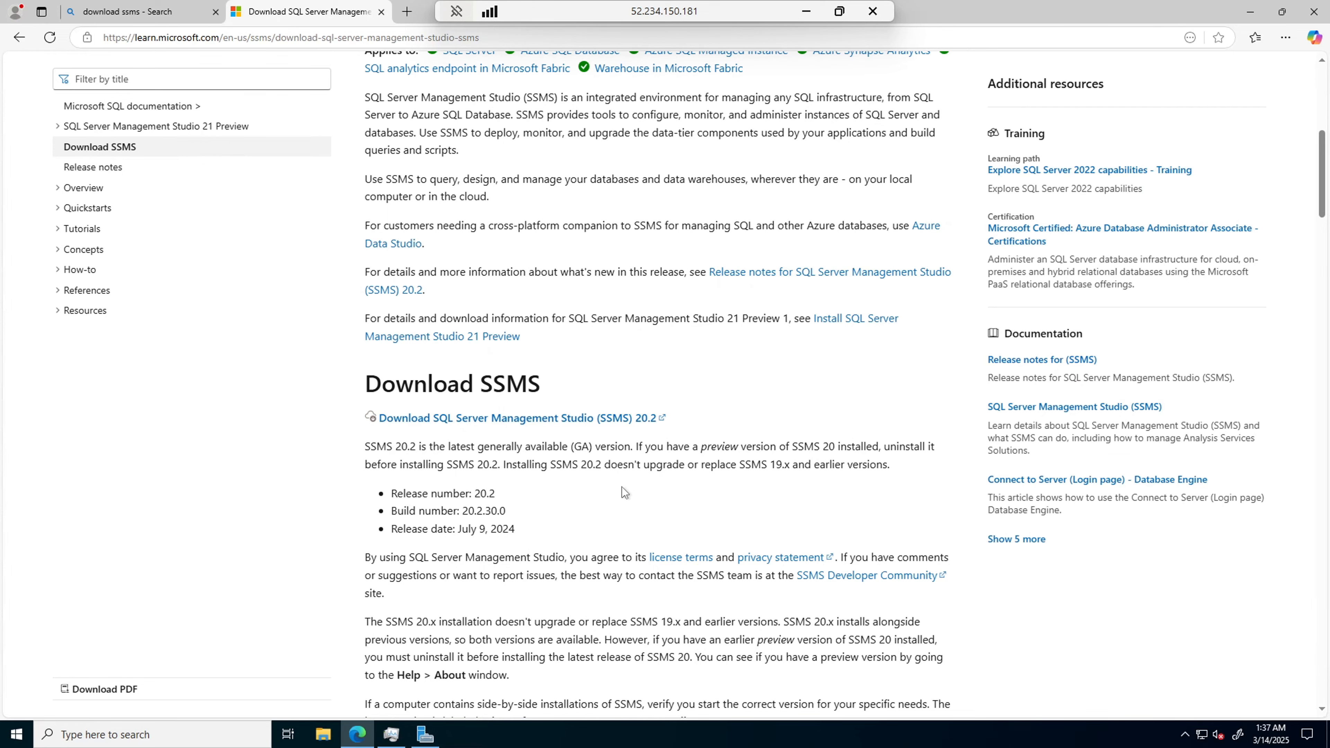
scroll(603, 487, down, 3)
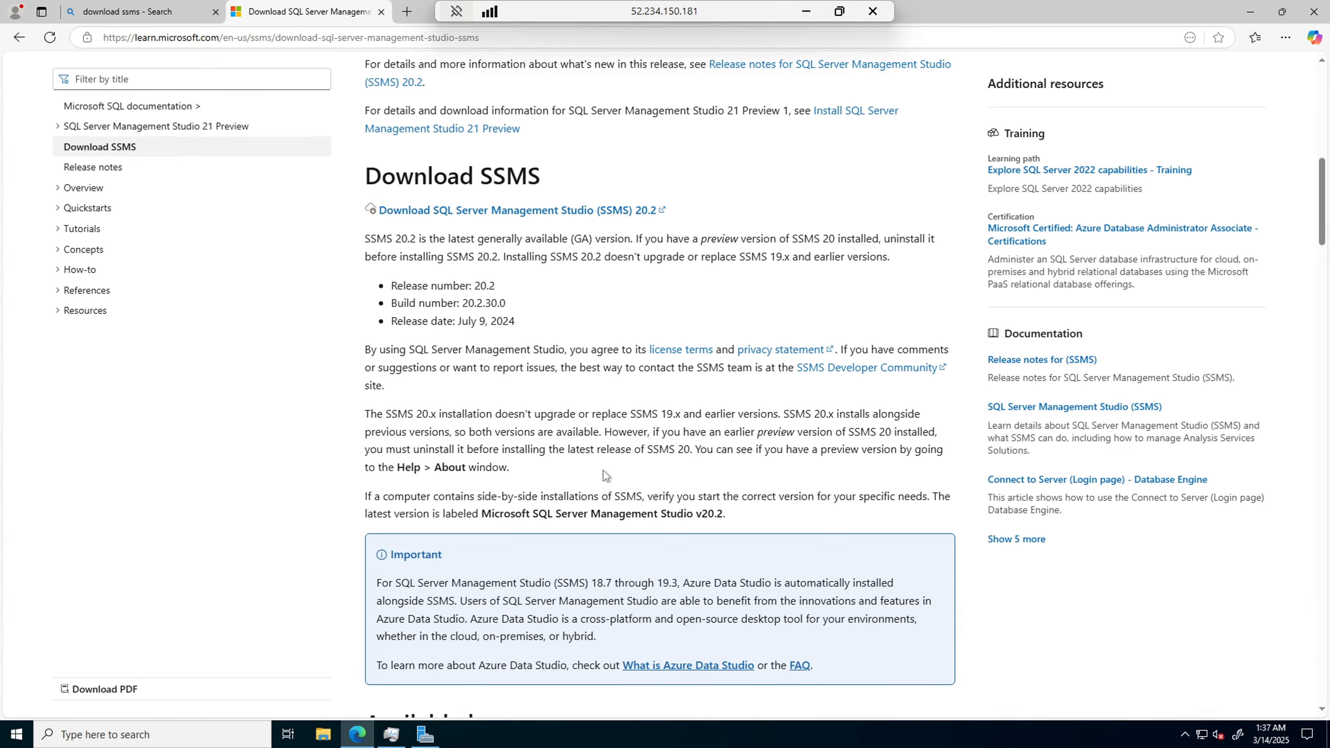
scroll(600, 485, up, 2)
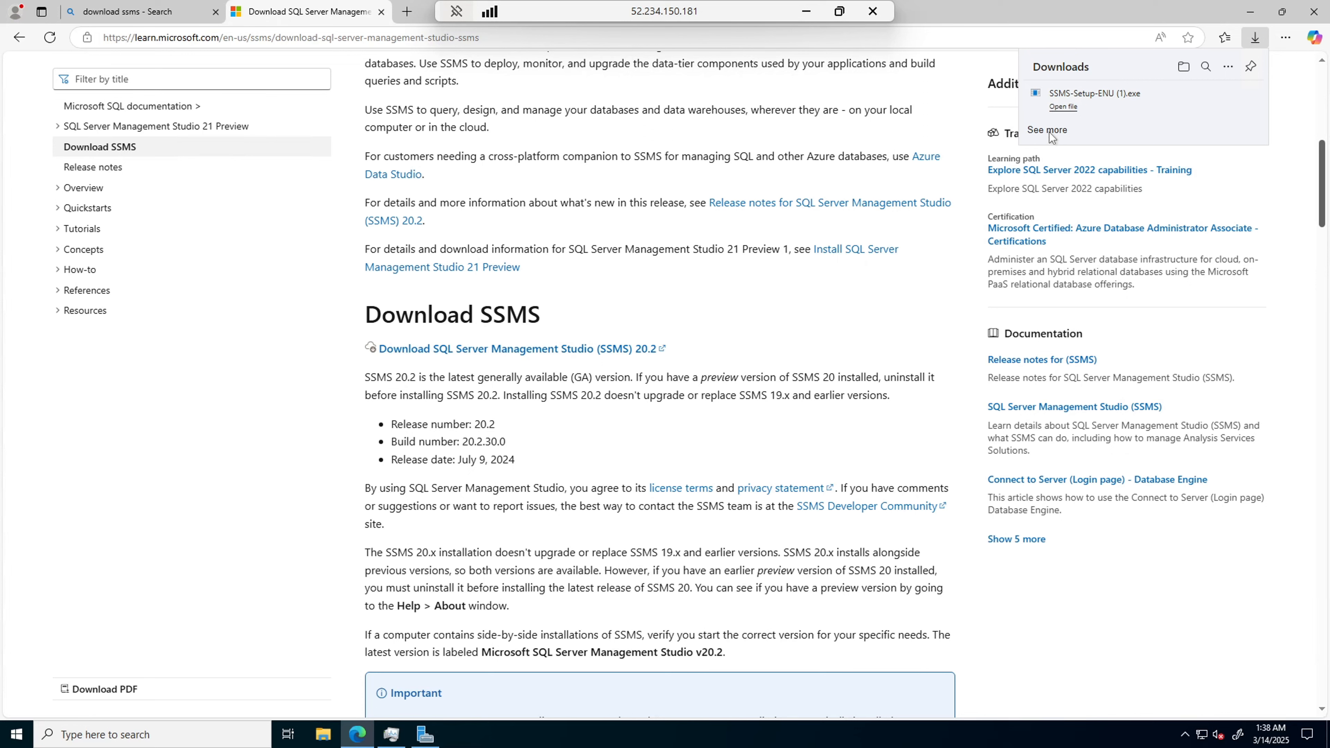
- Run the downloaded SSMS setup file, install SQL Server Management Studio in its default location, and close the installer
click(1064, 107)
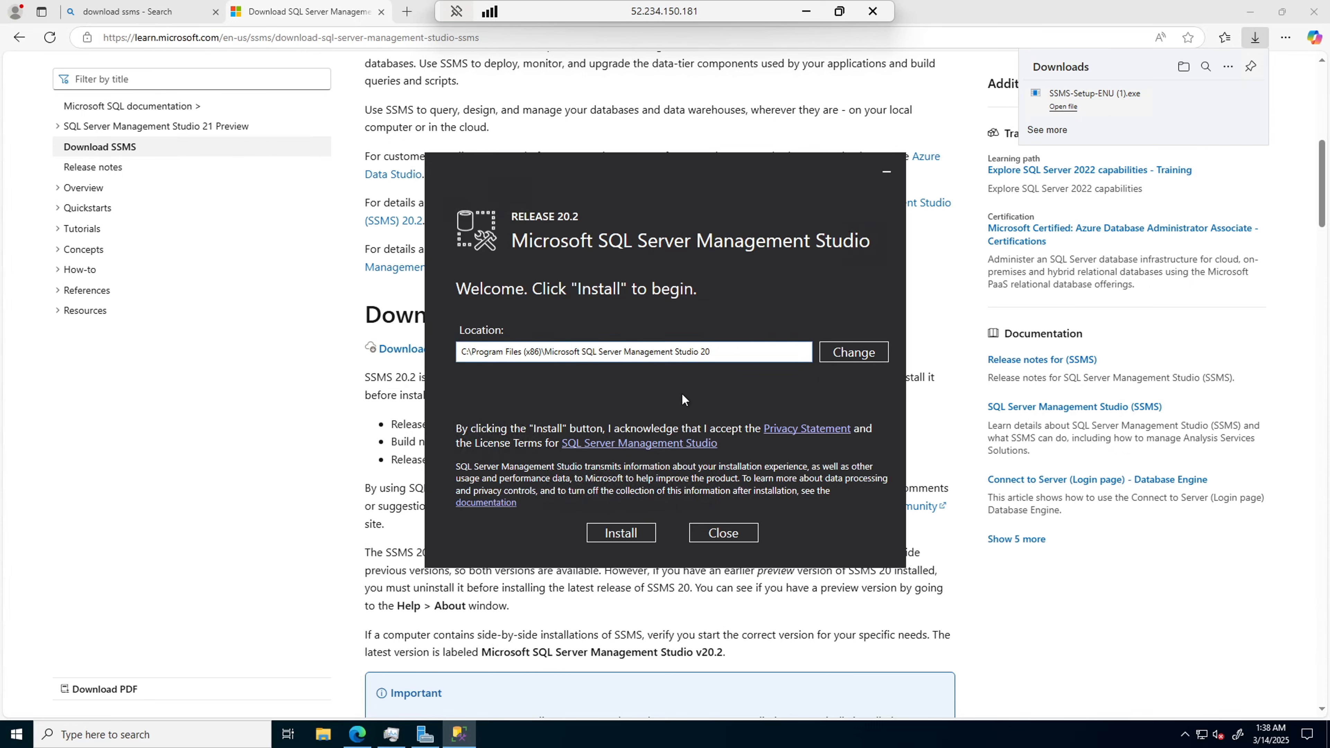
click(624, 535)
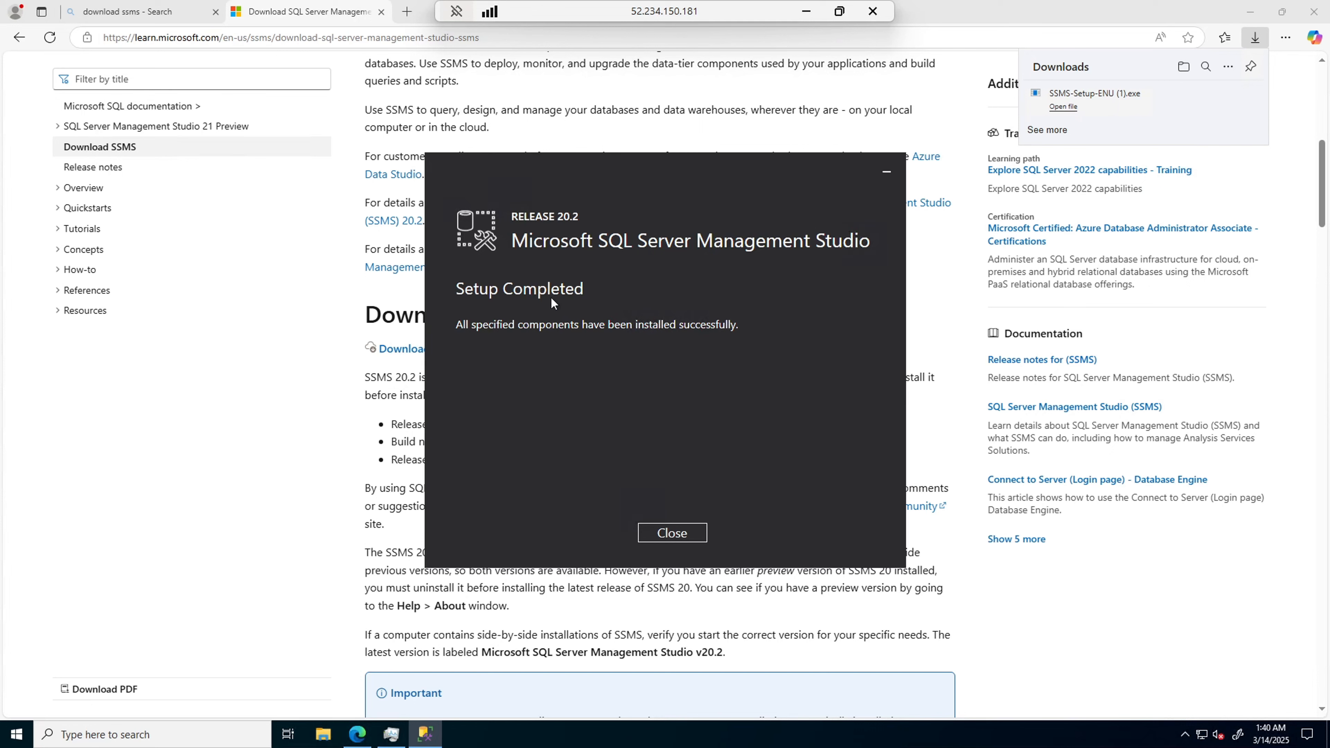
click(671, 537)
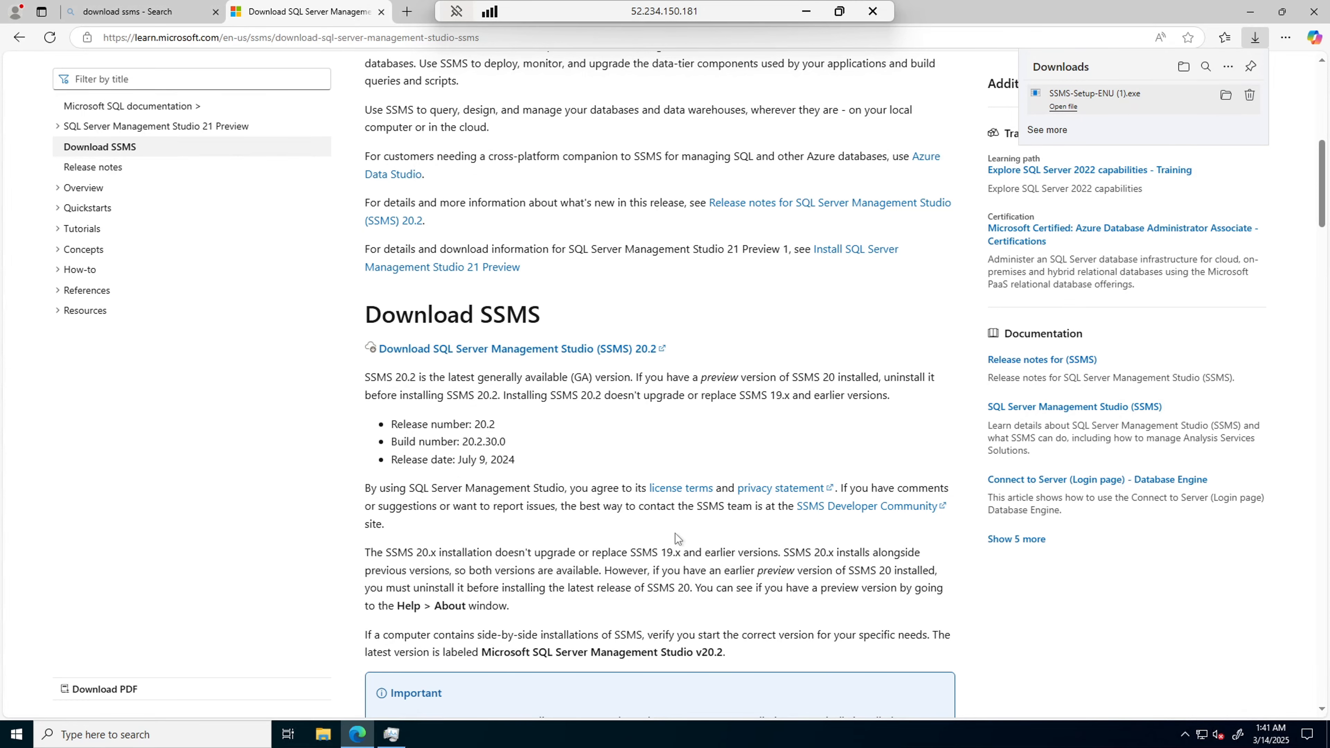
- Find SQL Server Management Studio 20 by searching Windows for "ssms", and pin it to both Start and the taskbar
click(90, 736)
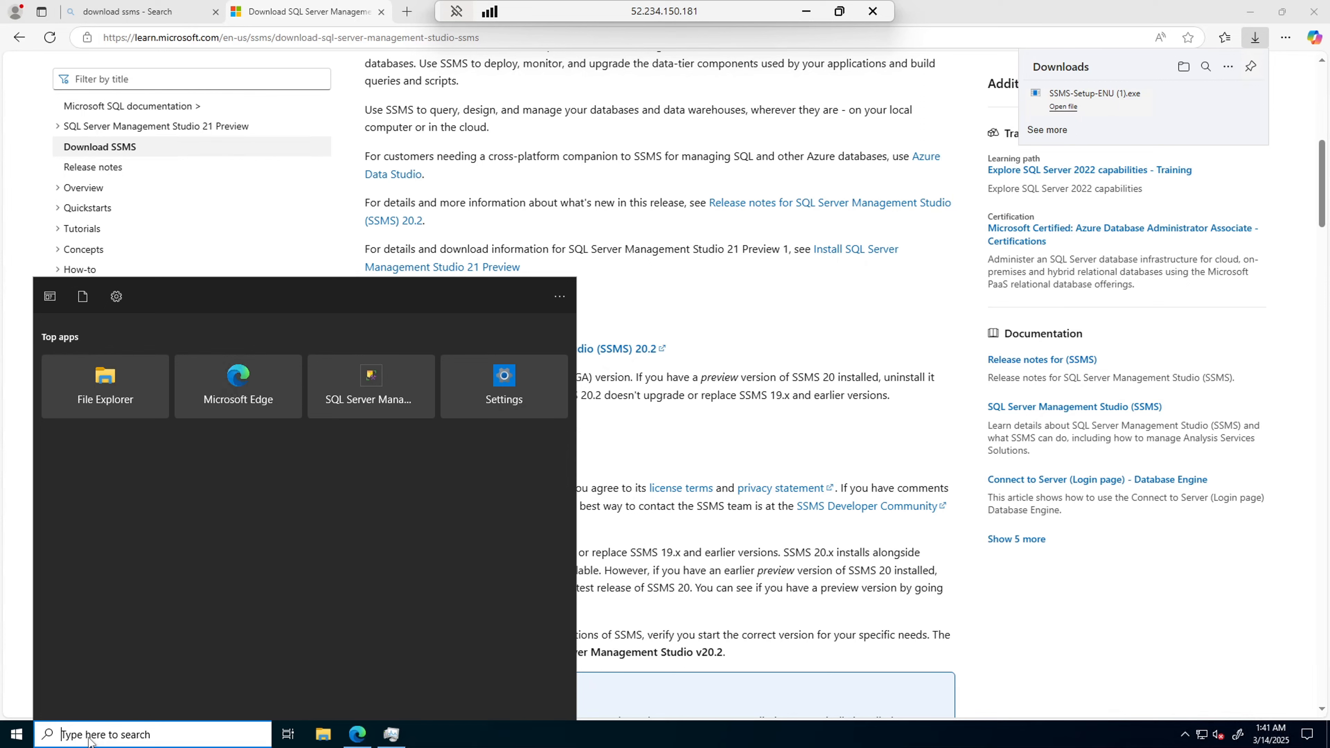
text(ssms)
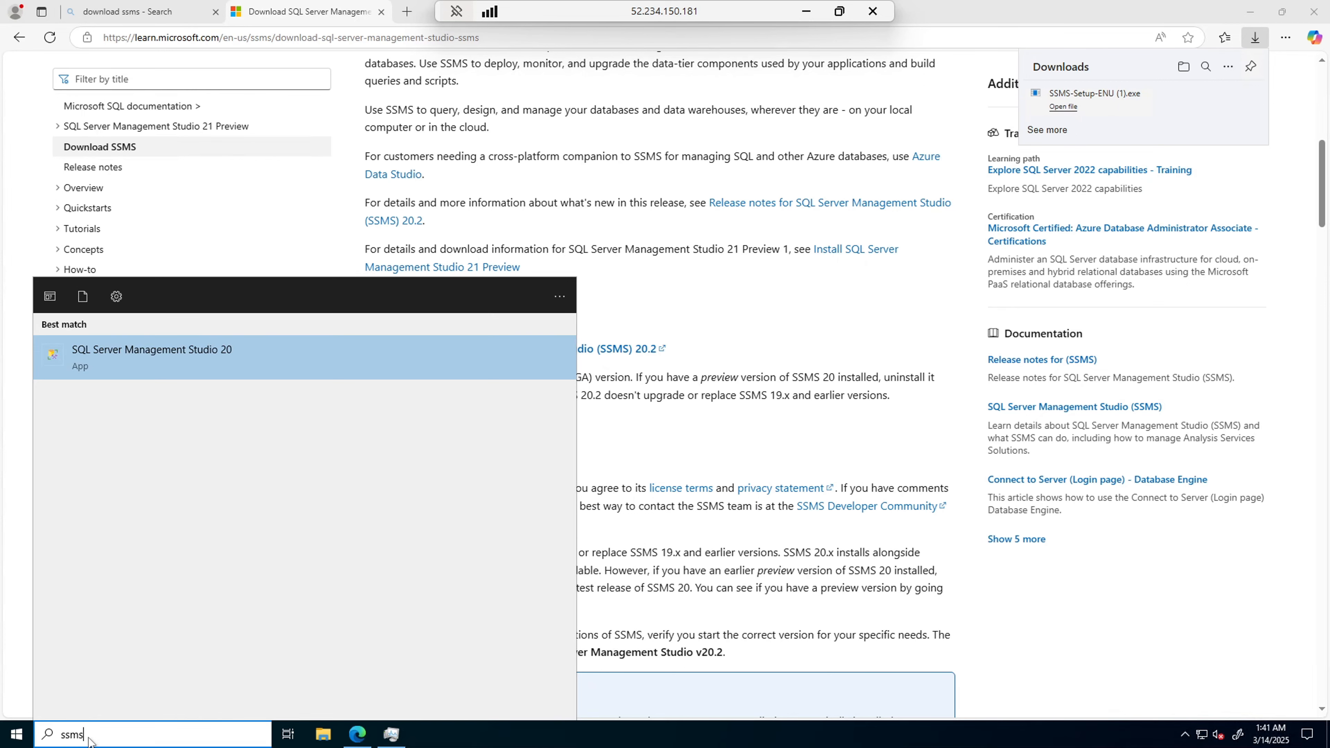
right_click(143, 367)
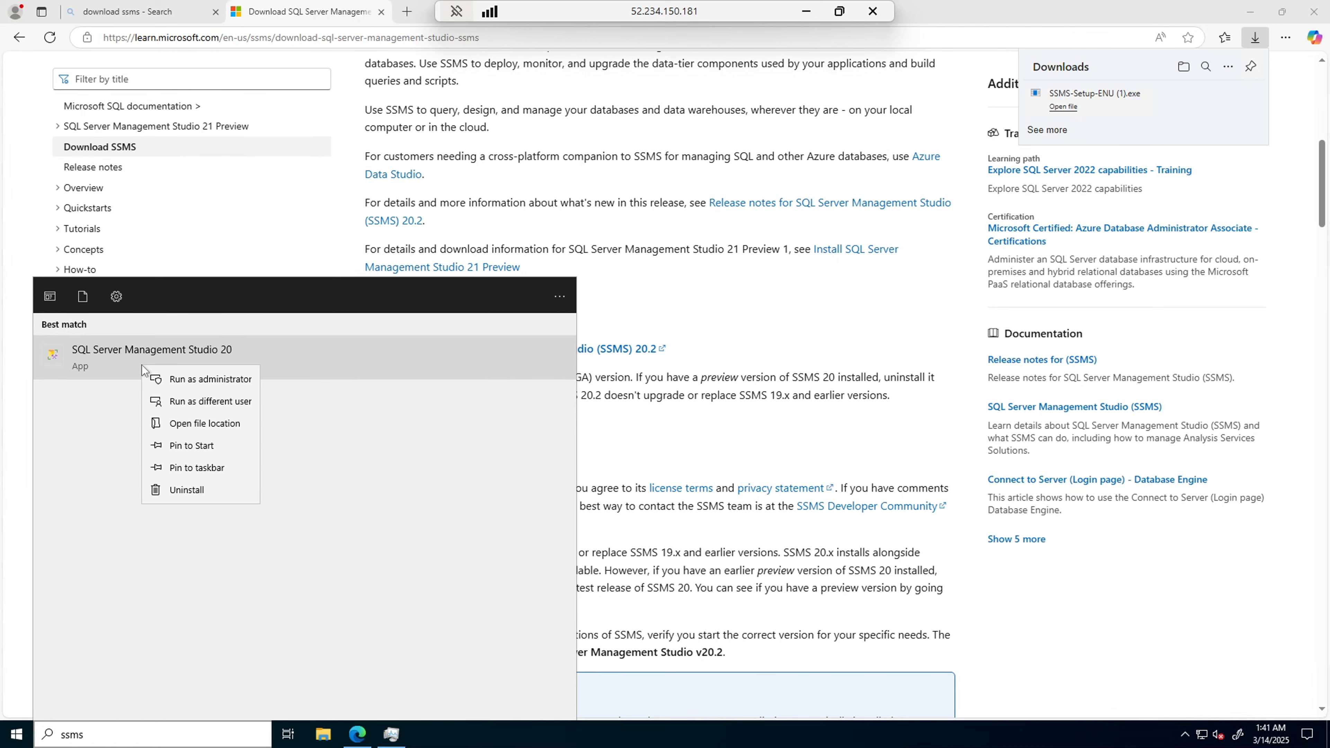
click(192, 447)
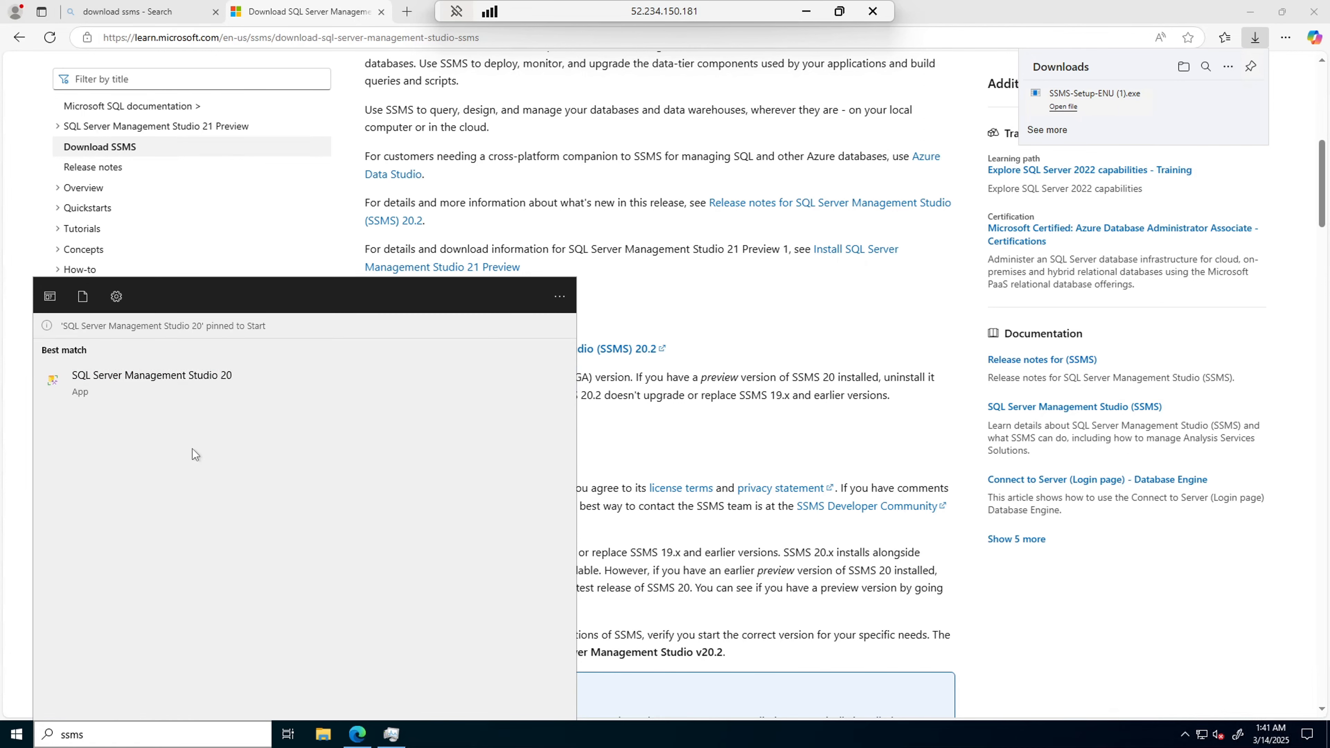
right_click(139, 386)
click(189, 493)
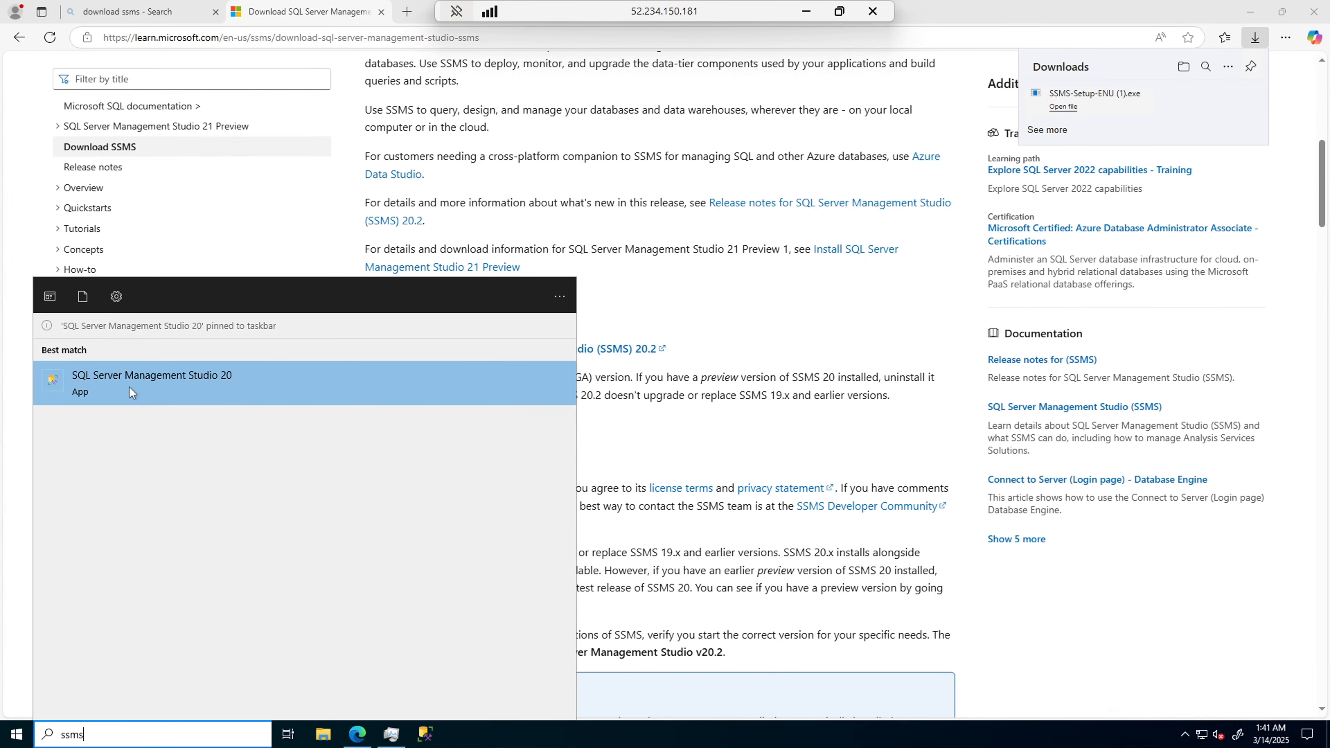
- Launch SQL Server Management Studio 20 and select SQL02 as the server, keeping Windows Authentication
click(129, 386)
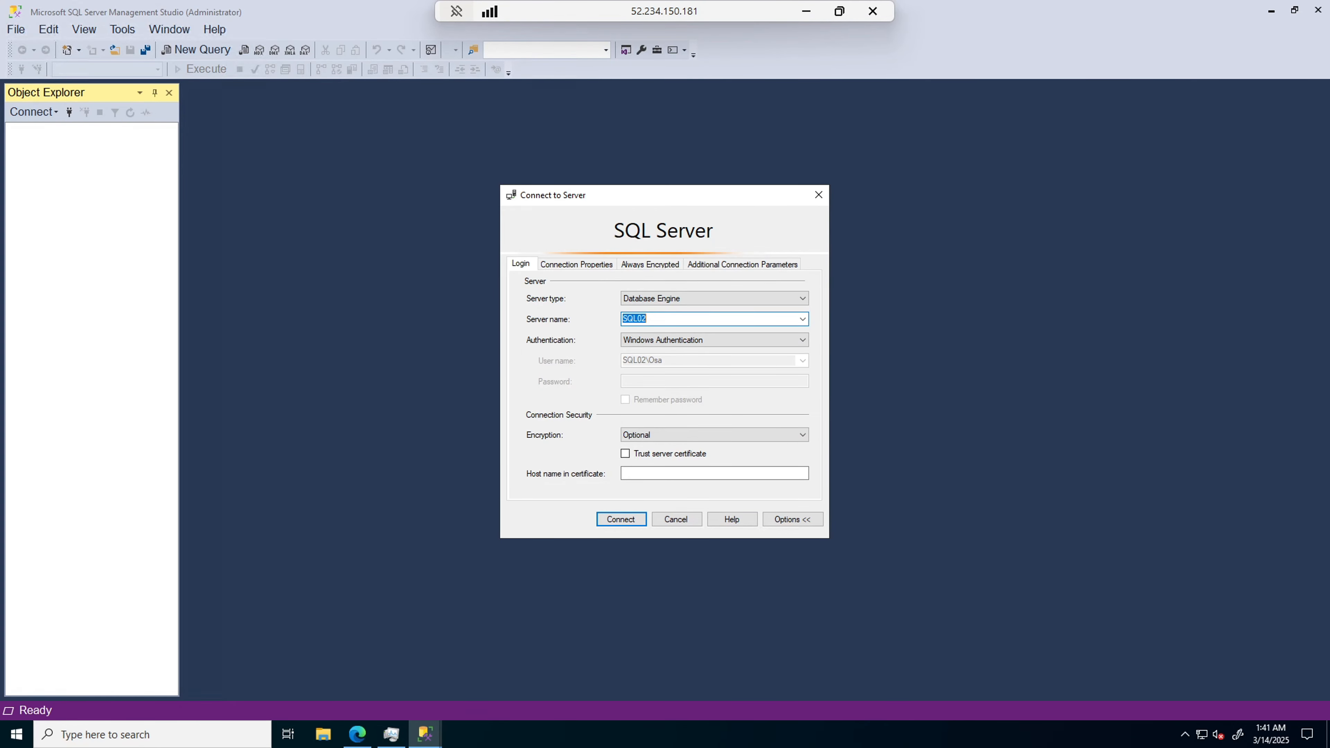
click(803, 320)
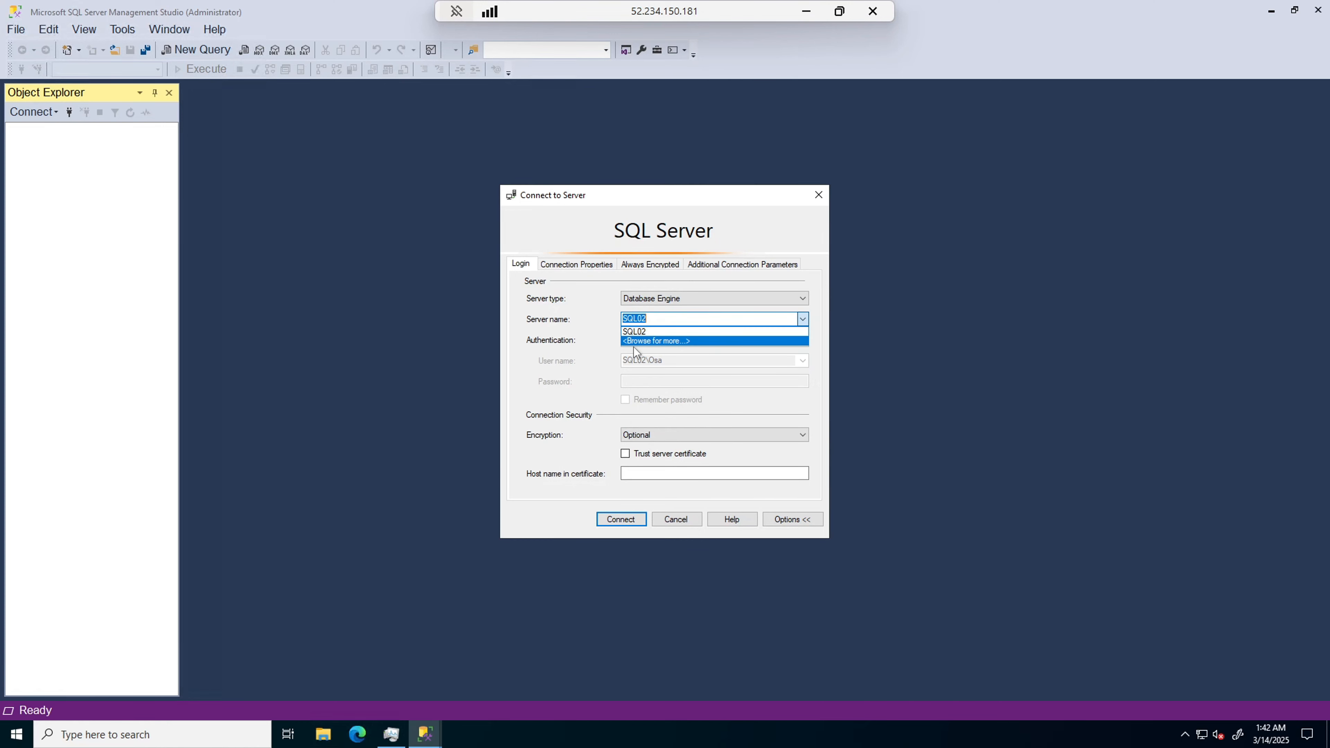
click(799, 329)
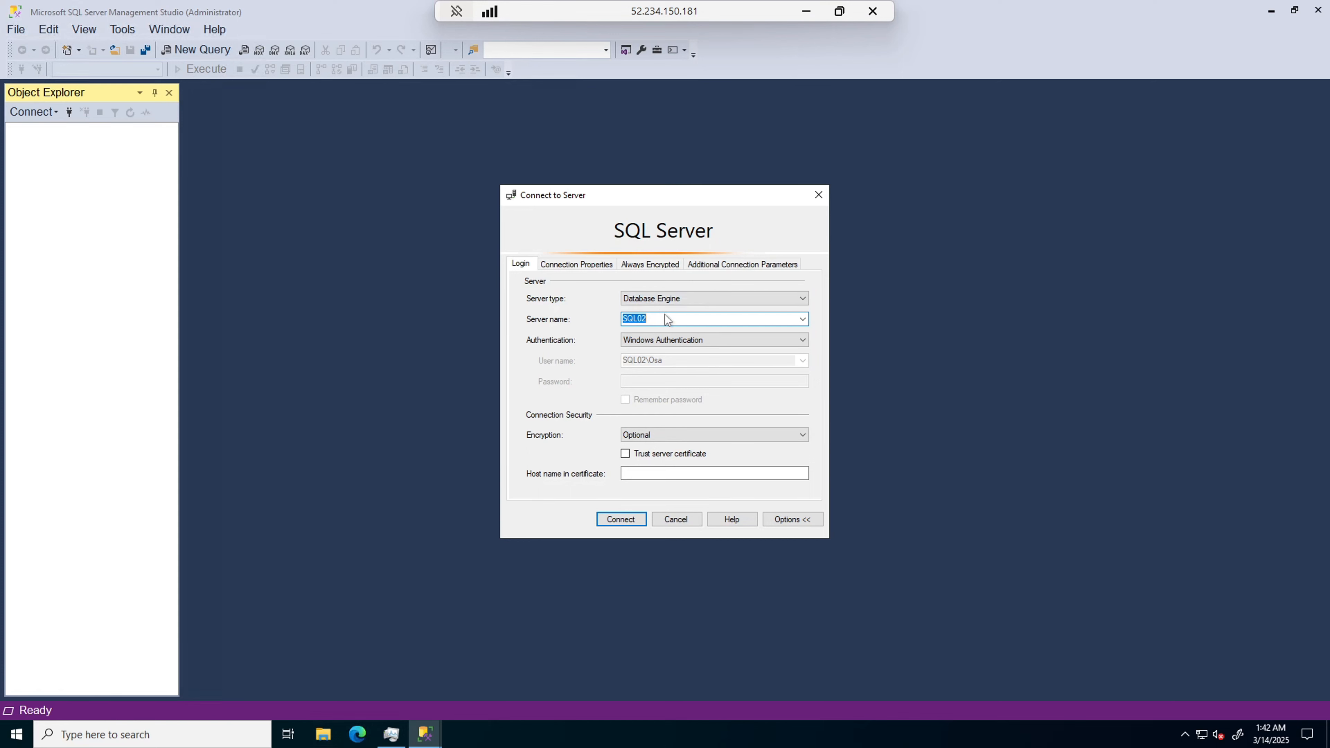
click(805, 340)
- Try to connect to the SQL02 server with encryption set to Mandatory
click(803, 437)
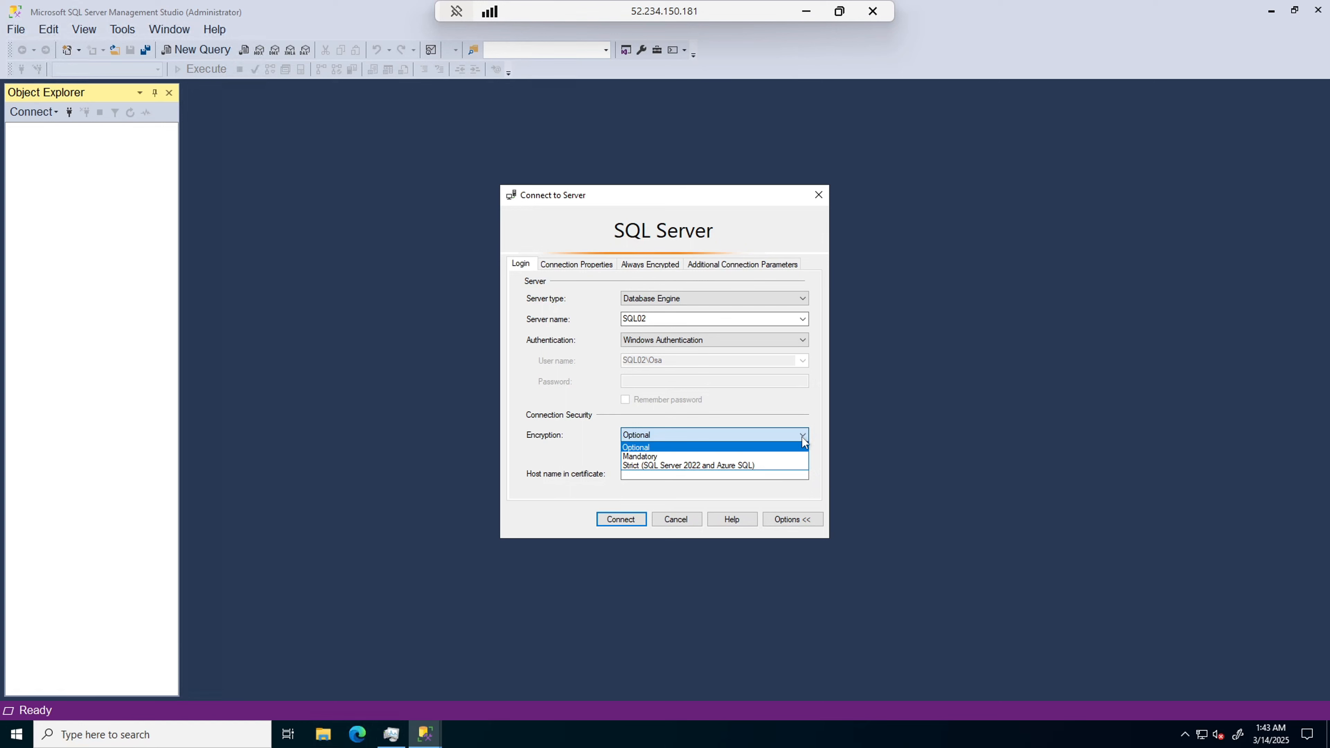
click(664, 456)
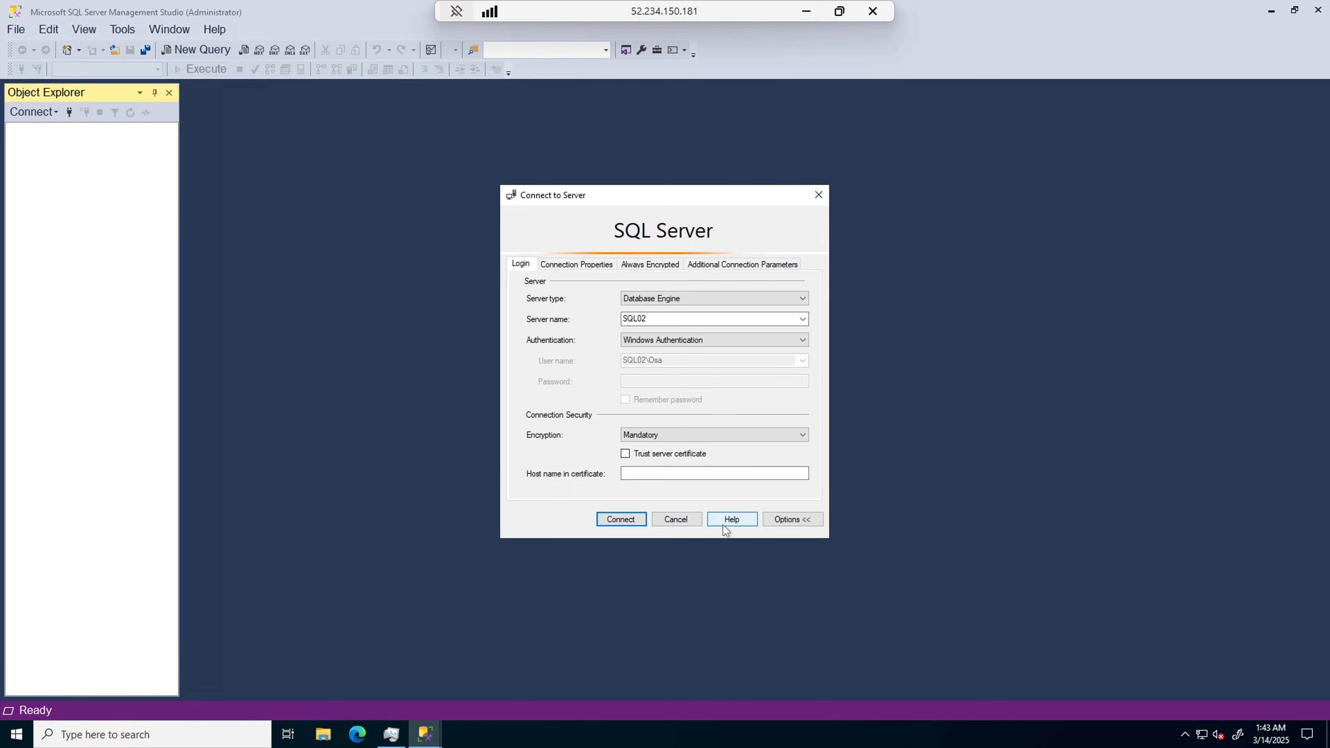
click(628, 520)
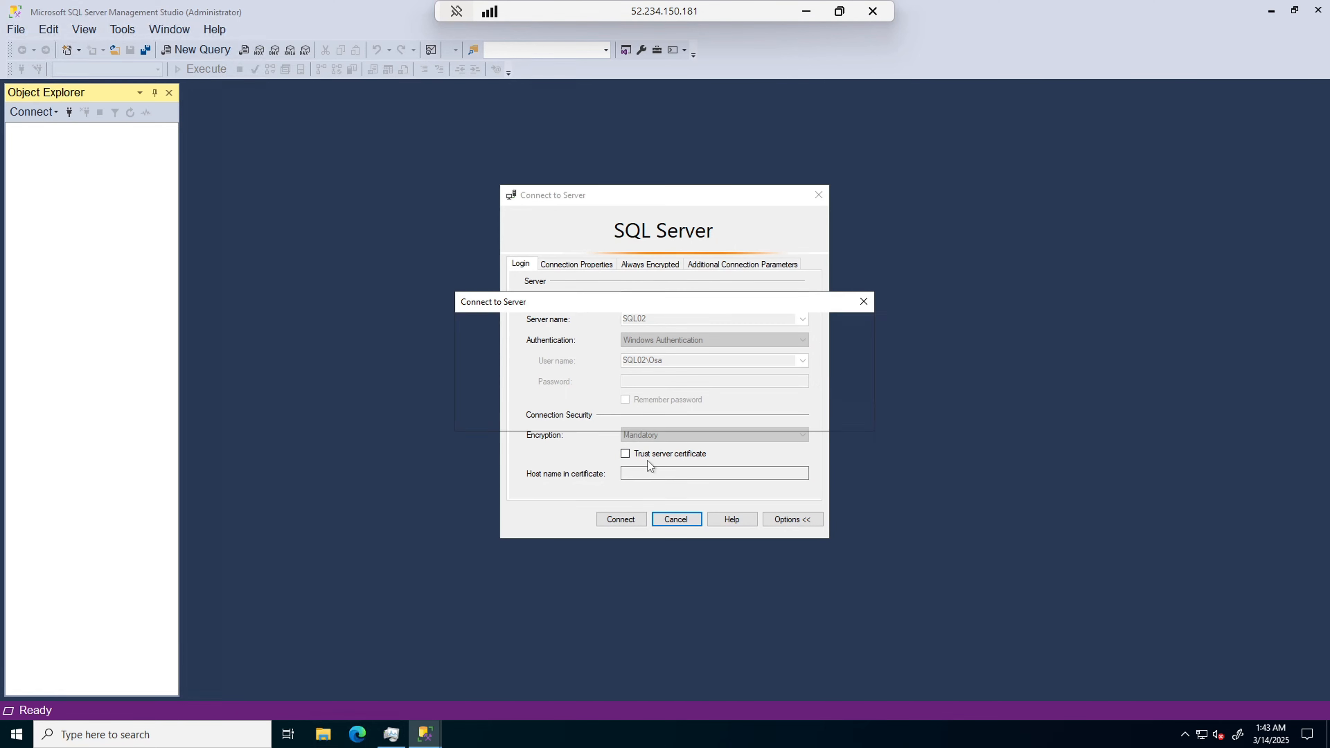
click(847, 420)
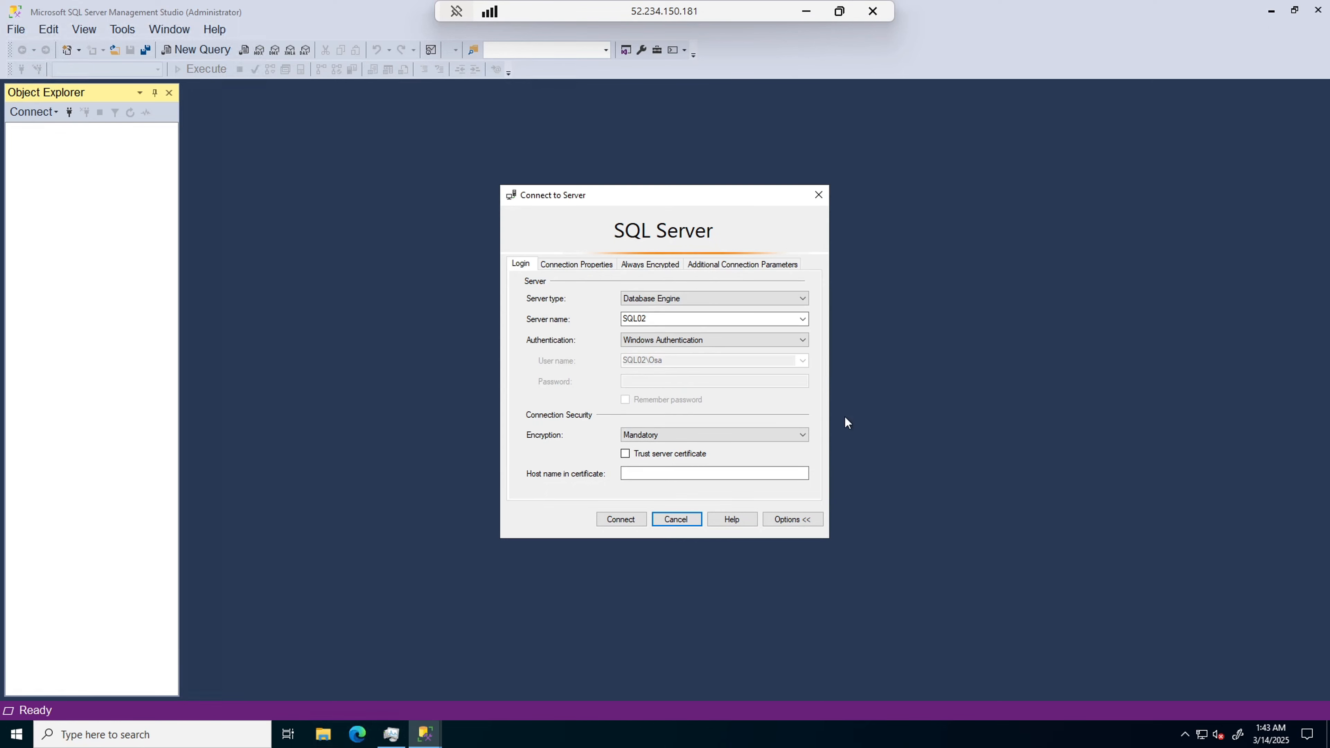
- Set the connection encryption to Optional and connect to the SQL02 server
click(803, 435)
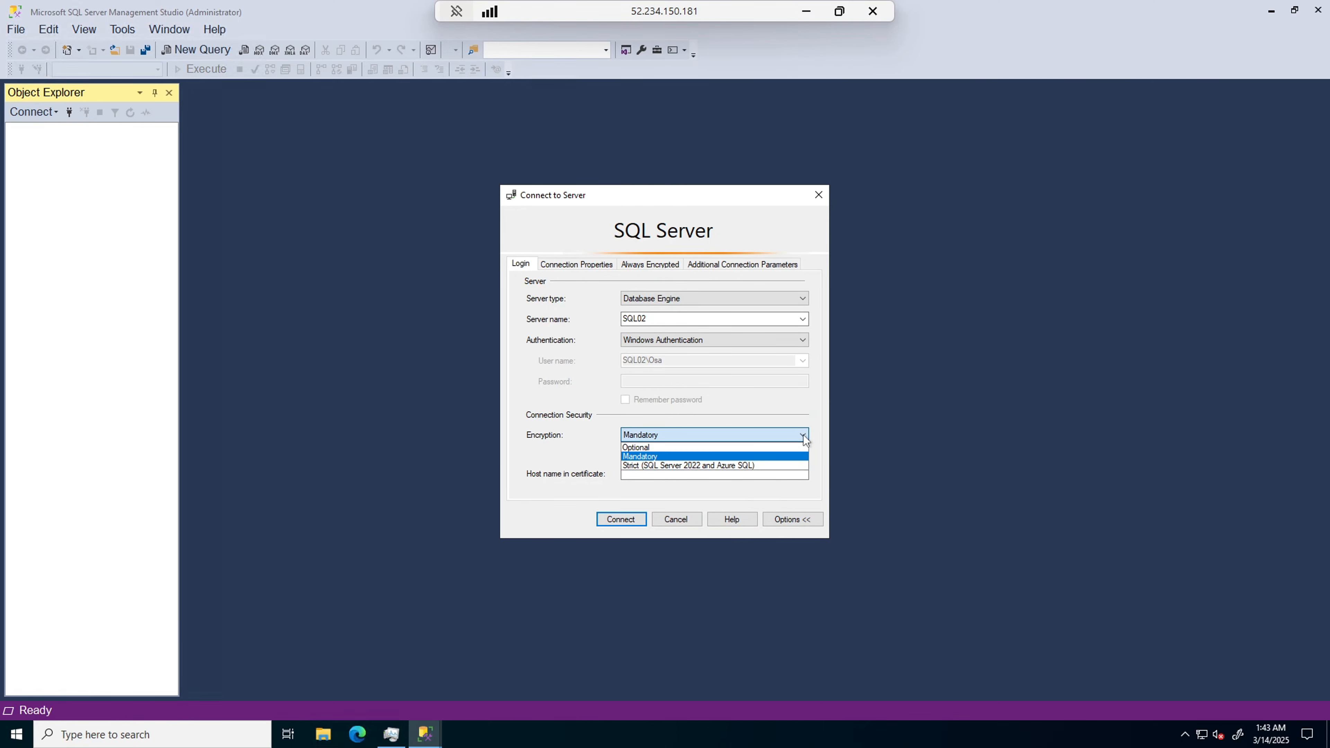
click(757, 448)
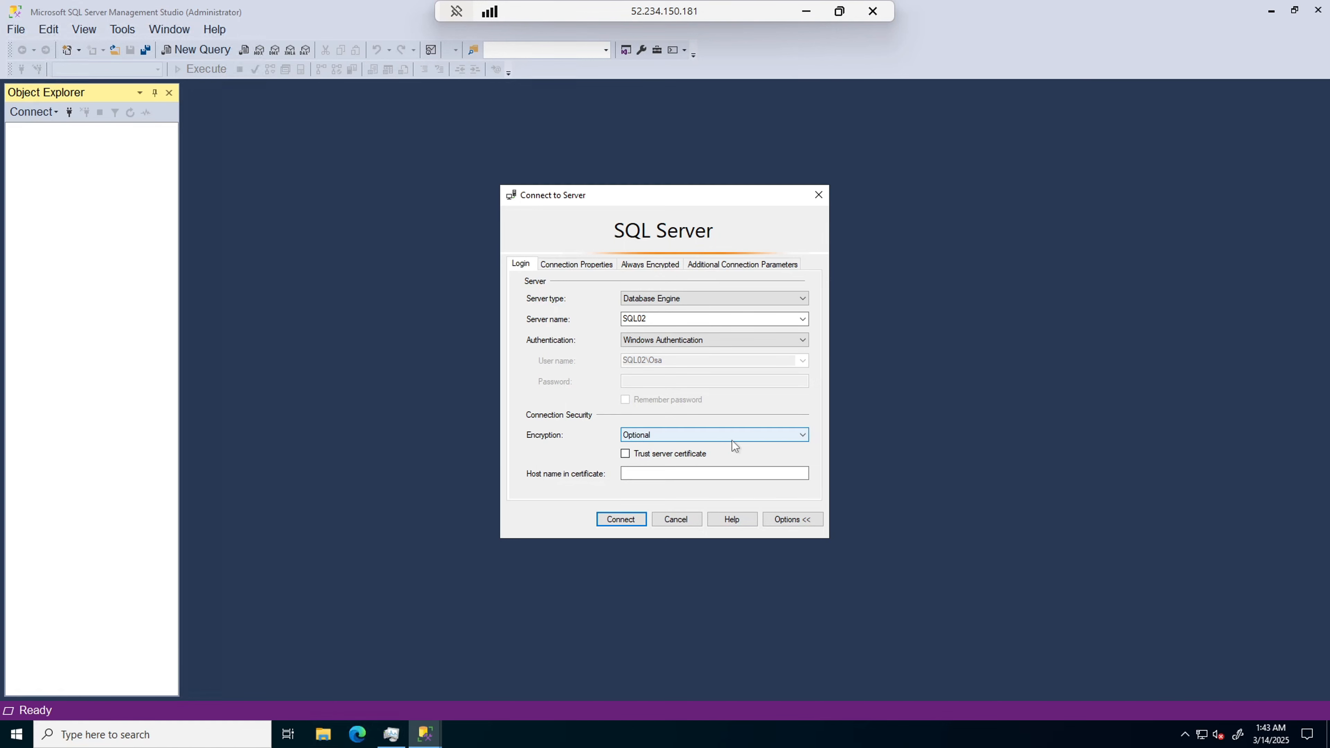
click(802, 436)
click(803, 444)
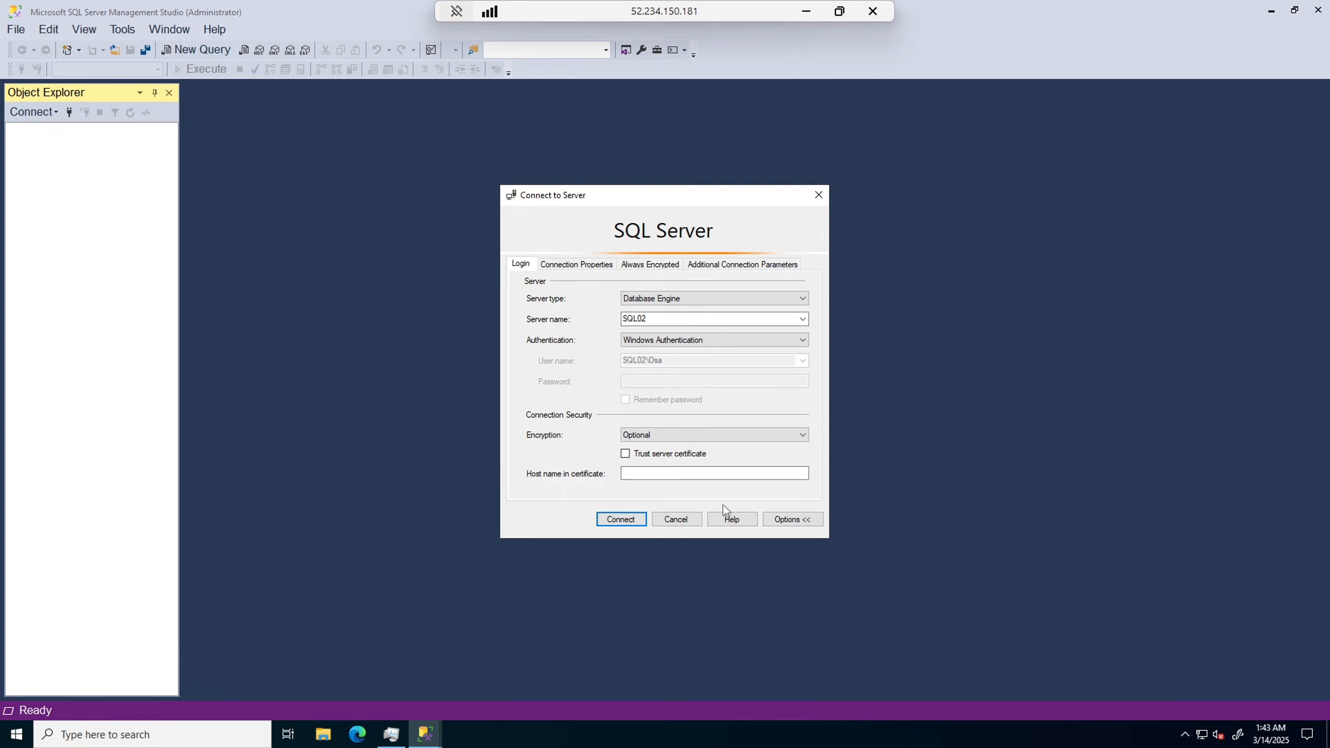
click(615, 520)
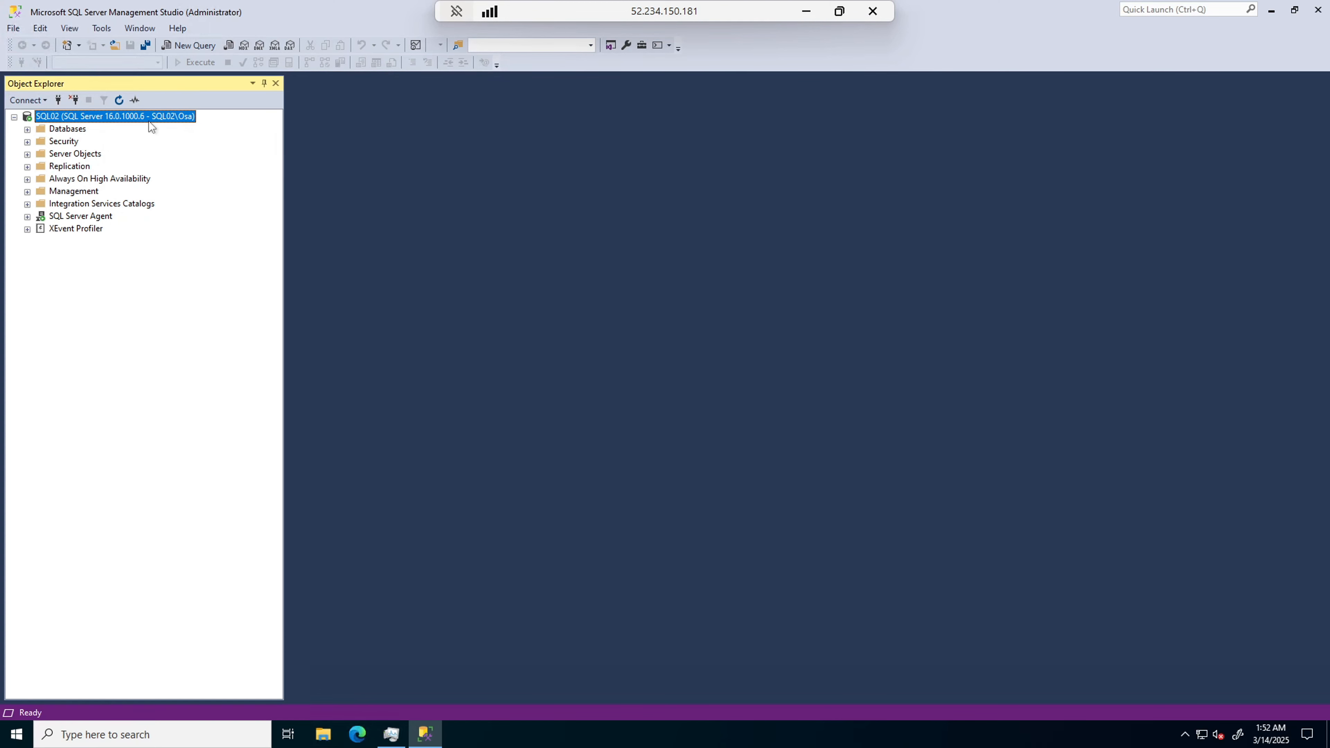
- Open a new query on SQL02 and enter SELECT on the first line and FJGHJDD on the second
key(ctrl+n)
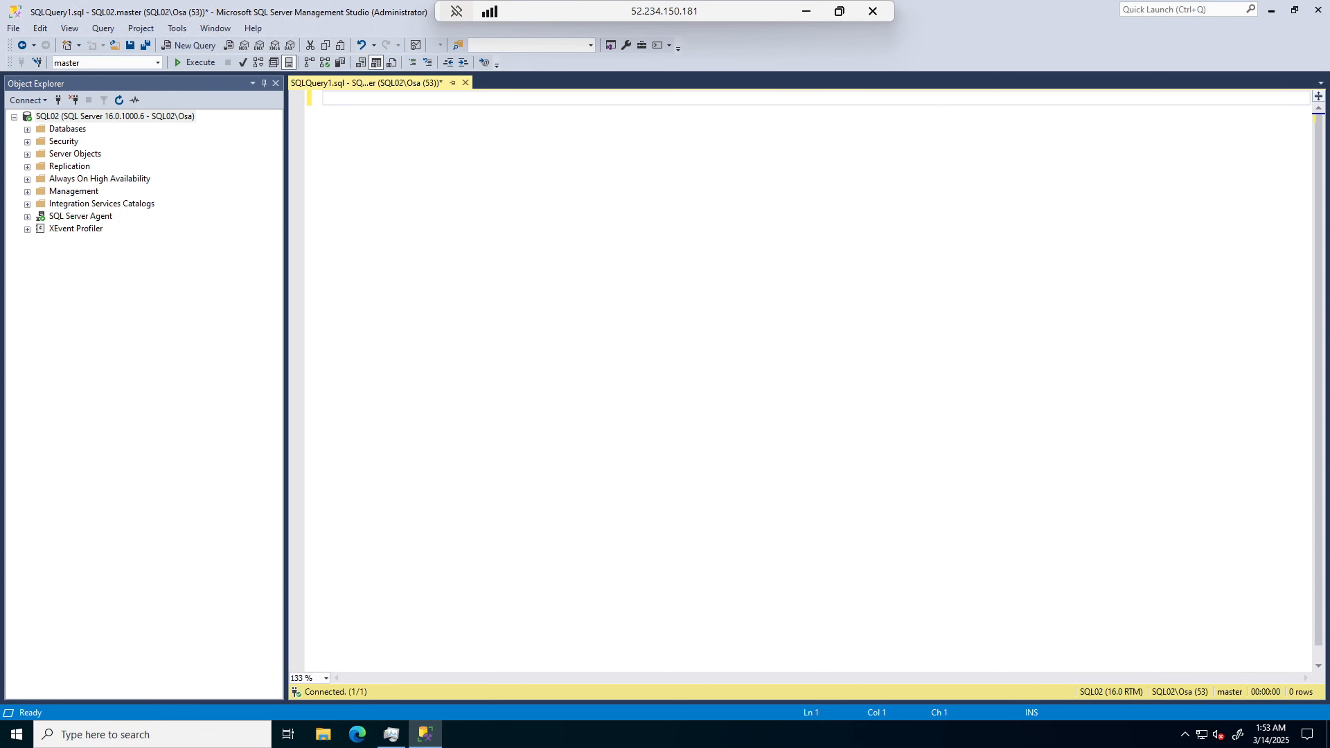
text(SELECT)
key(Return)
text(FJGHJDD)
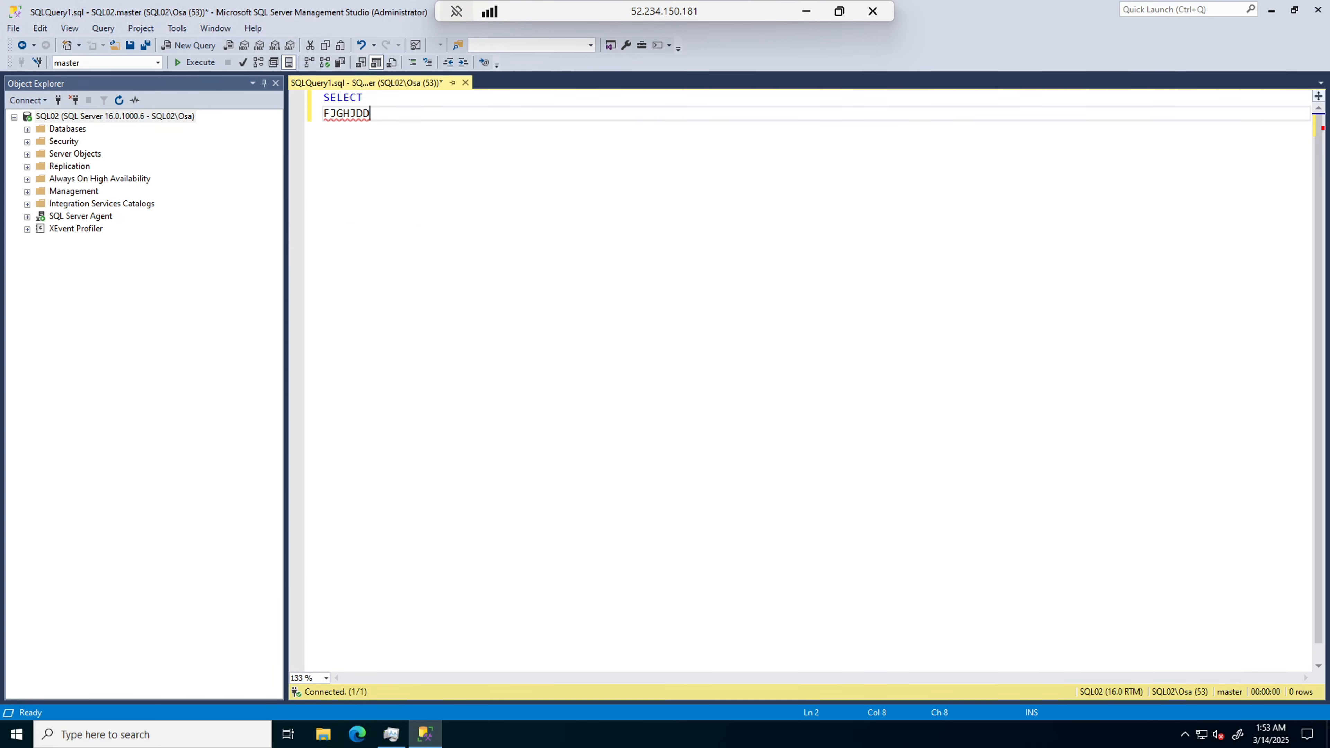
- Replace the query text with a line of H characters running past the editor's width, followed by a second line reading DHGFHJJKHKLJLKJKJL
key(ctrl+shift+Home)
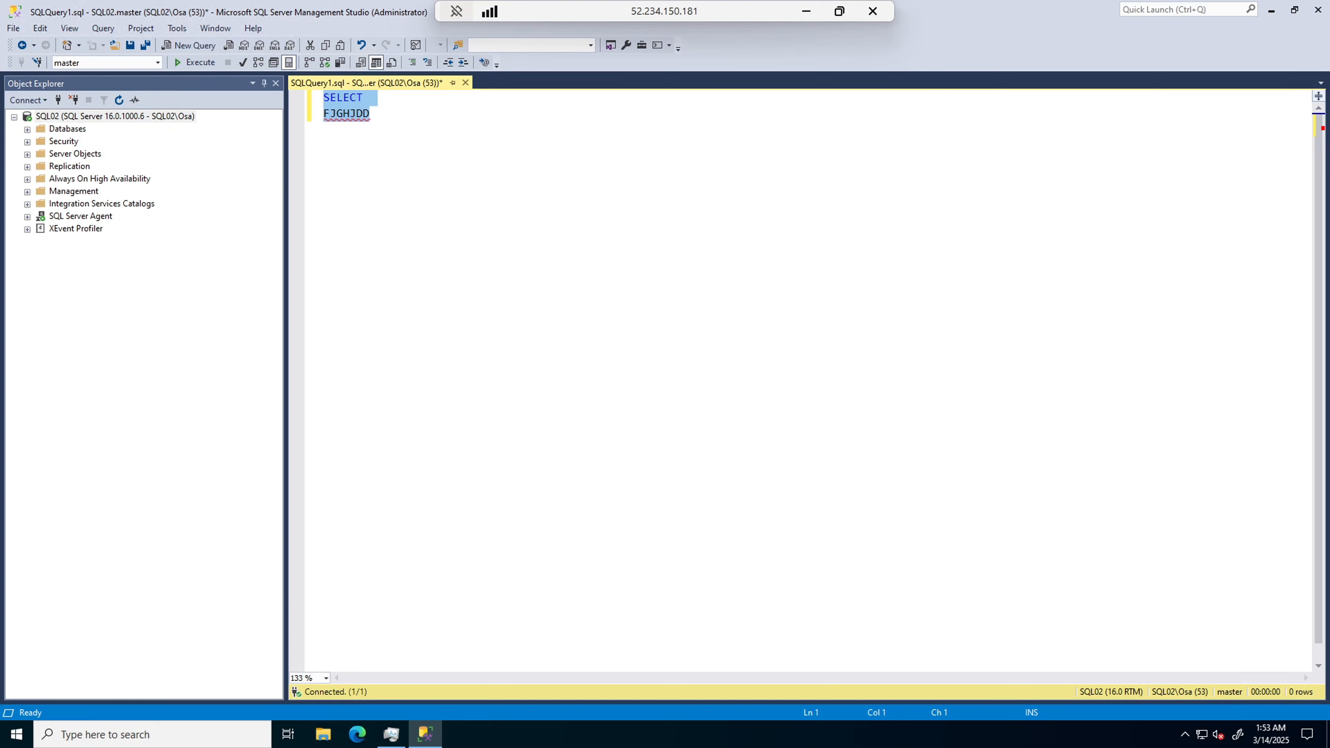
key(Delete)
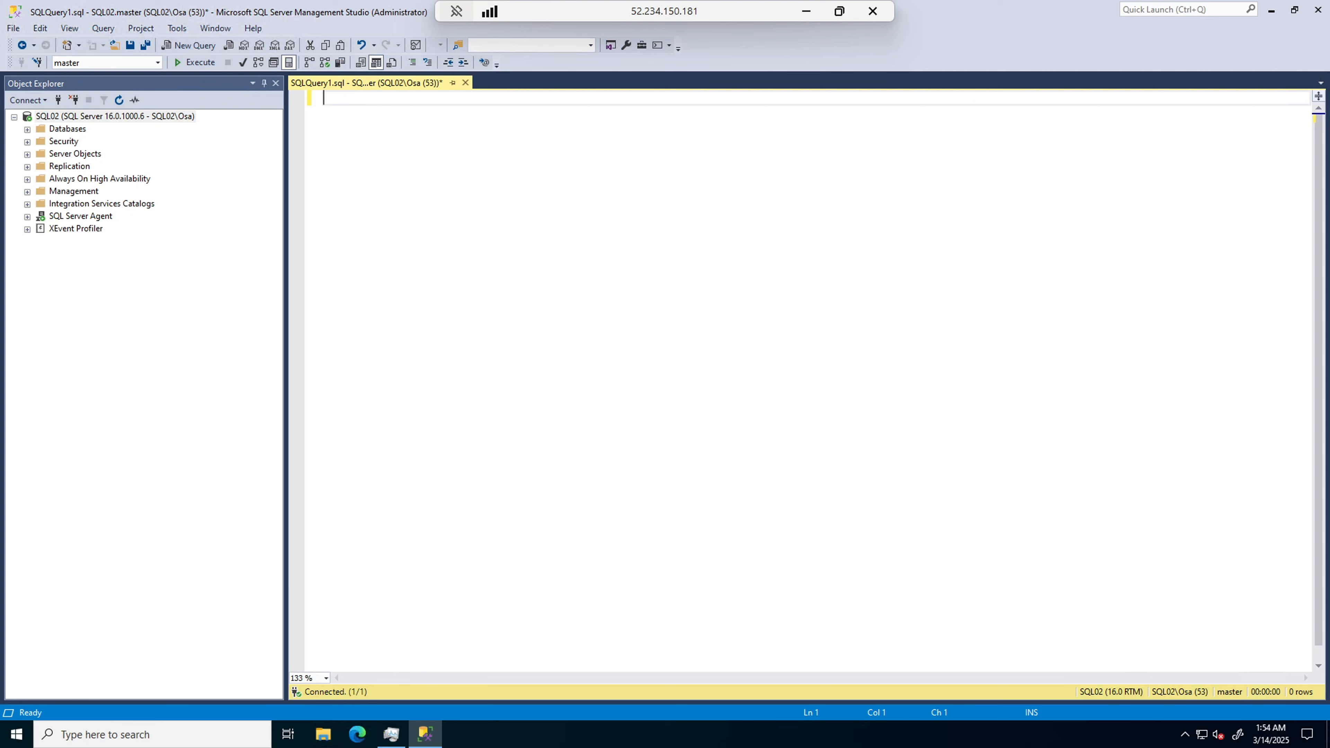
text(HHHHHHHHHHHHHHHHHHHHHHHHHHHHHHHHHHHHHHHHHHHHHHHHHHHHHHHHHHHHHHHHHHHHHHH)
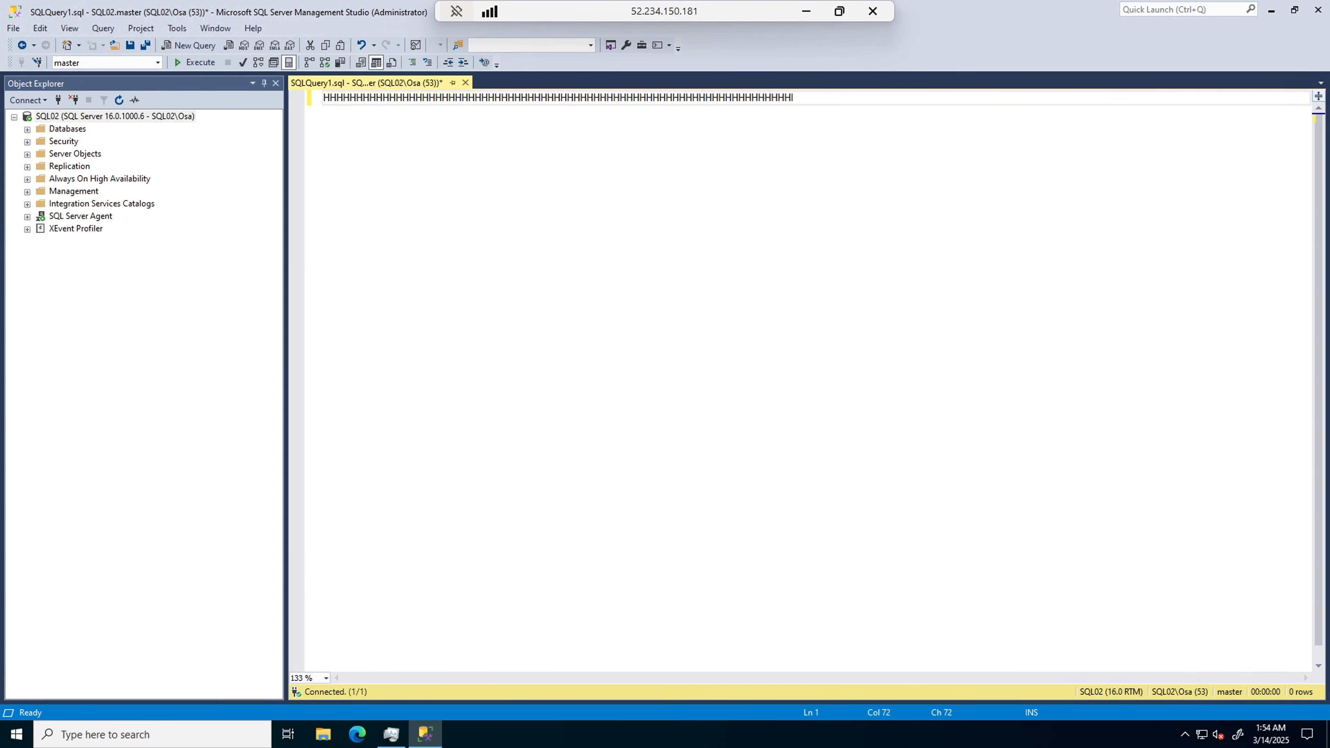
text(HHHHHHHHHHHHHHHHHHHHHHHHHHHHHHHHHHHHHHHHHHHHHHHHHHHHHHHHHHHHHHHHHHHHHHHHHHHHHHHHHHHHHHHHHHHHHHHHHHHHHHHHHHHHHHHHHHHHH)
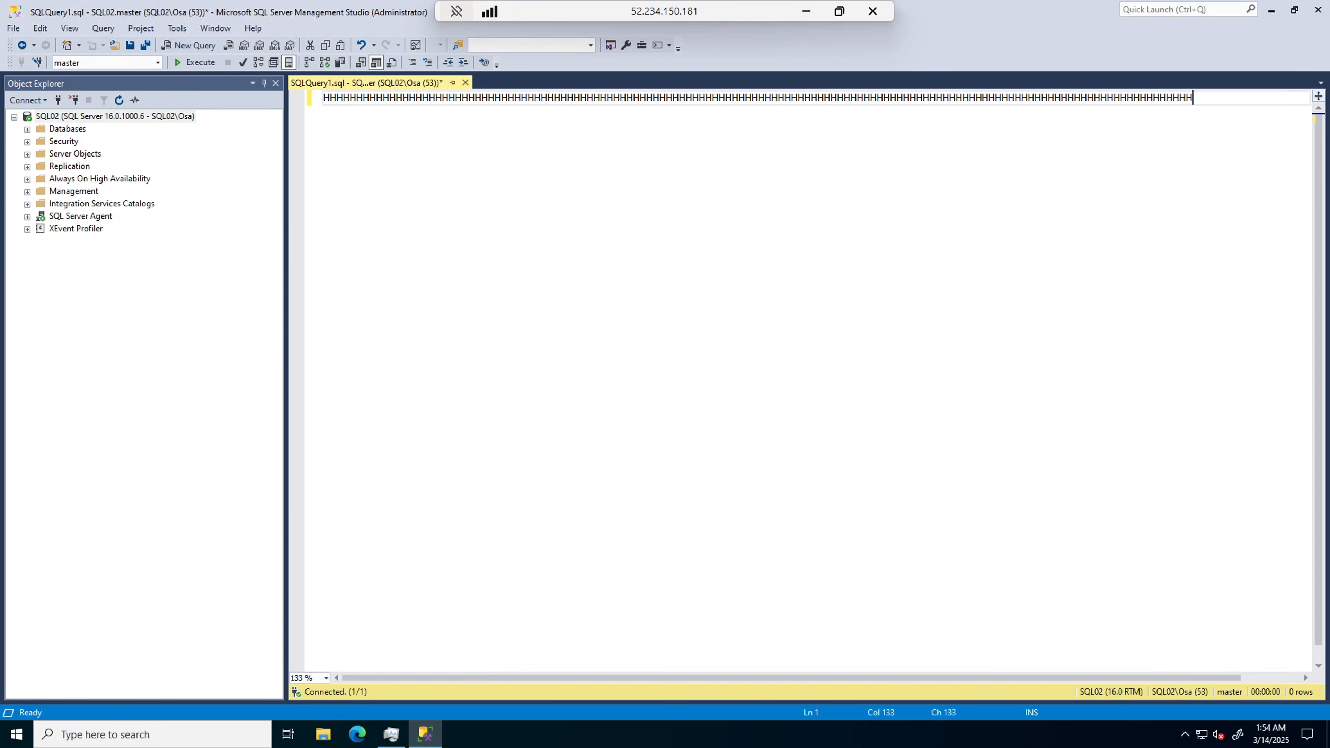
text(HHHHHHHHHH)
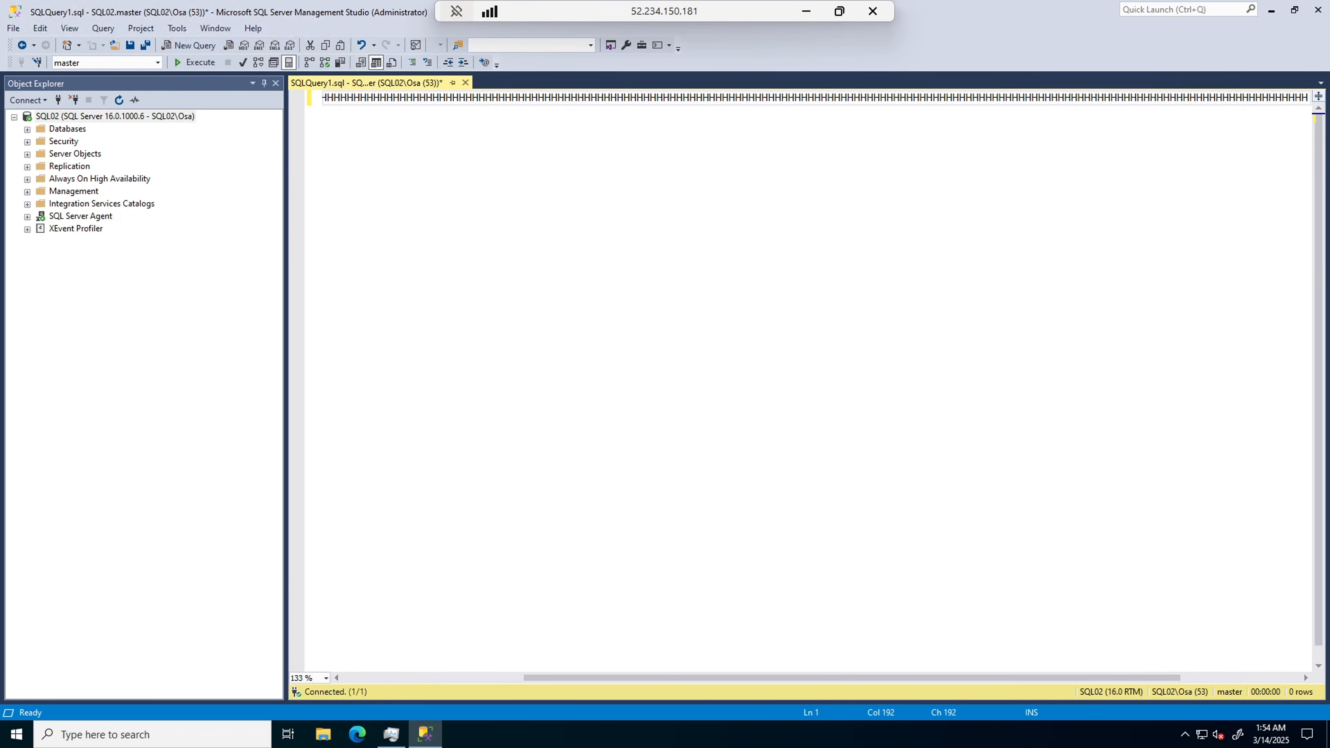
text(HHHHHHHHHHHHHHHHHHHHHHHHHHHHHHHHHHHHHHHHHHHHHHHHHHHHHHHHHHHHHHHHHHHH)
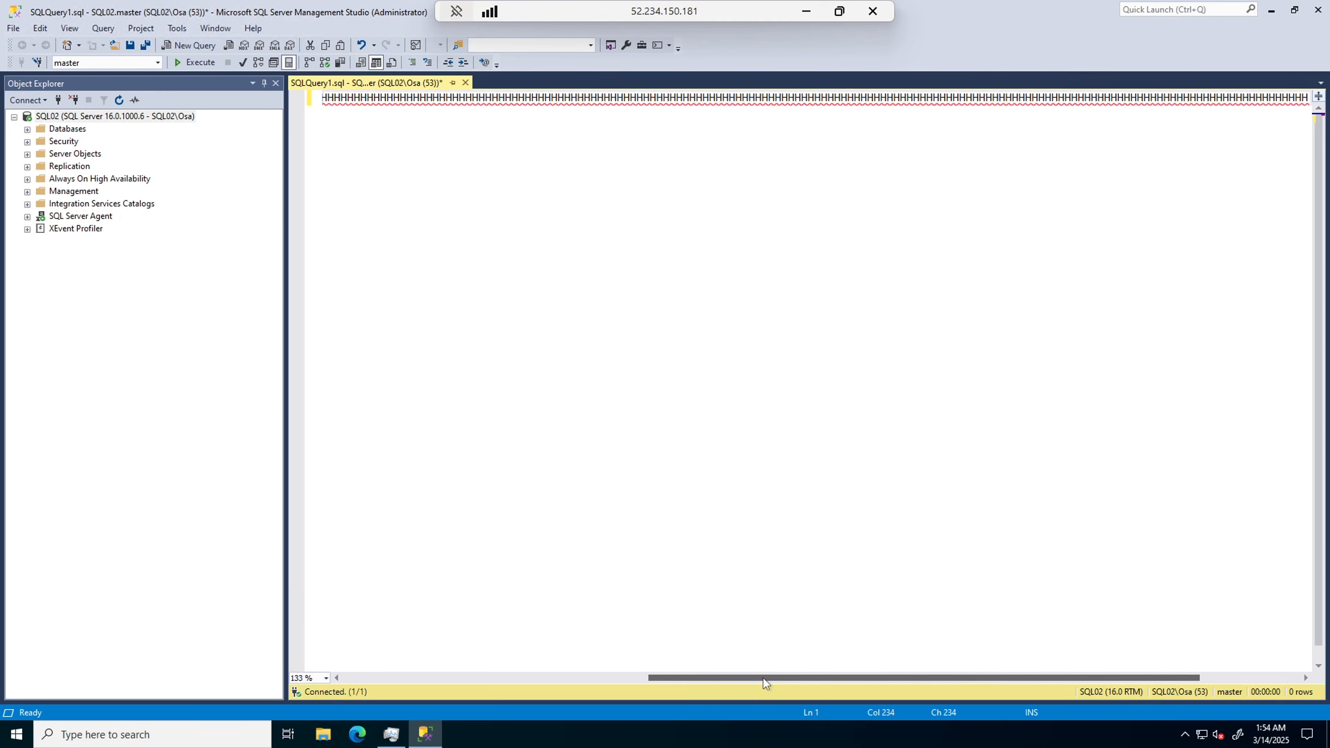
drag(740, 679, 345, 629)
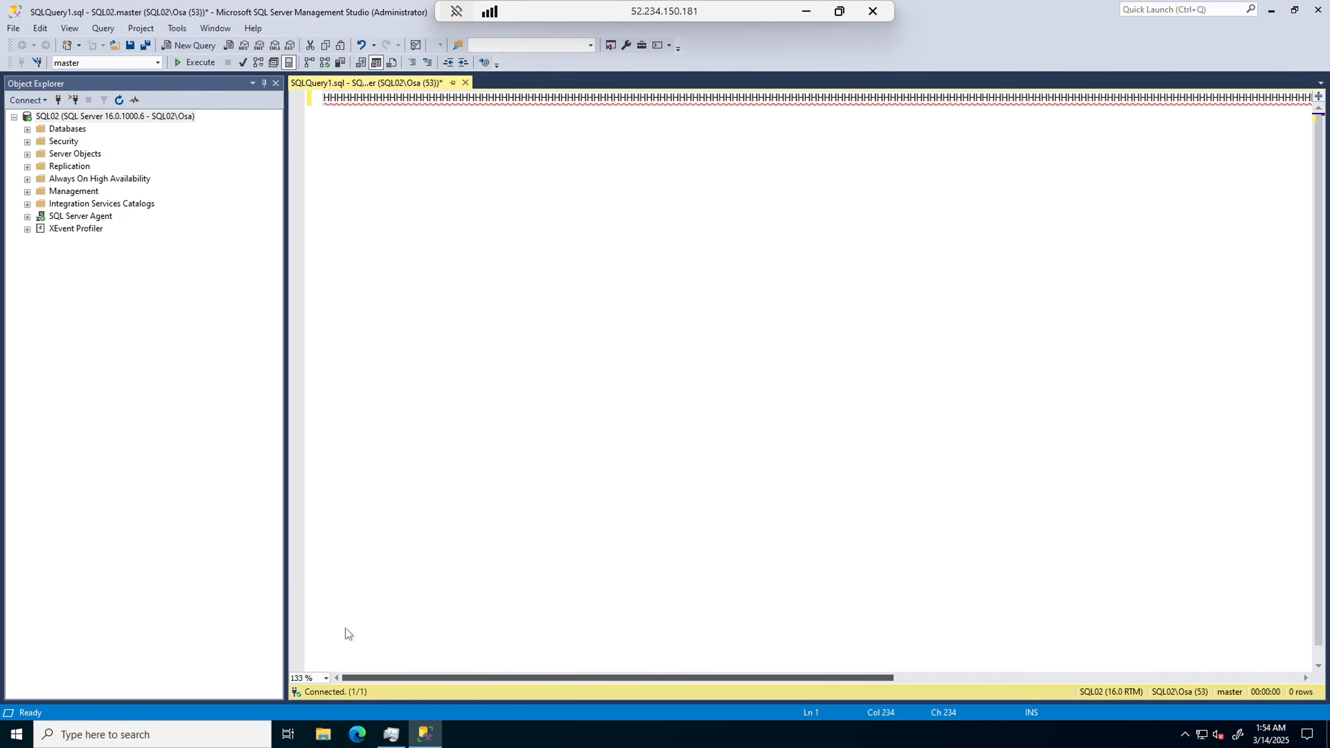
key(Return)
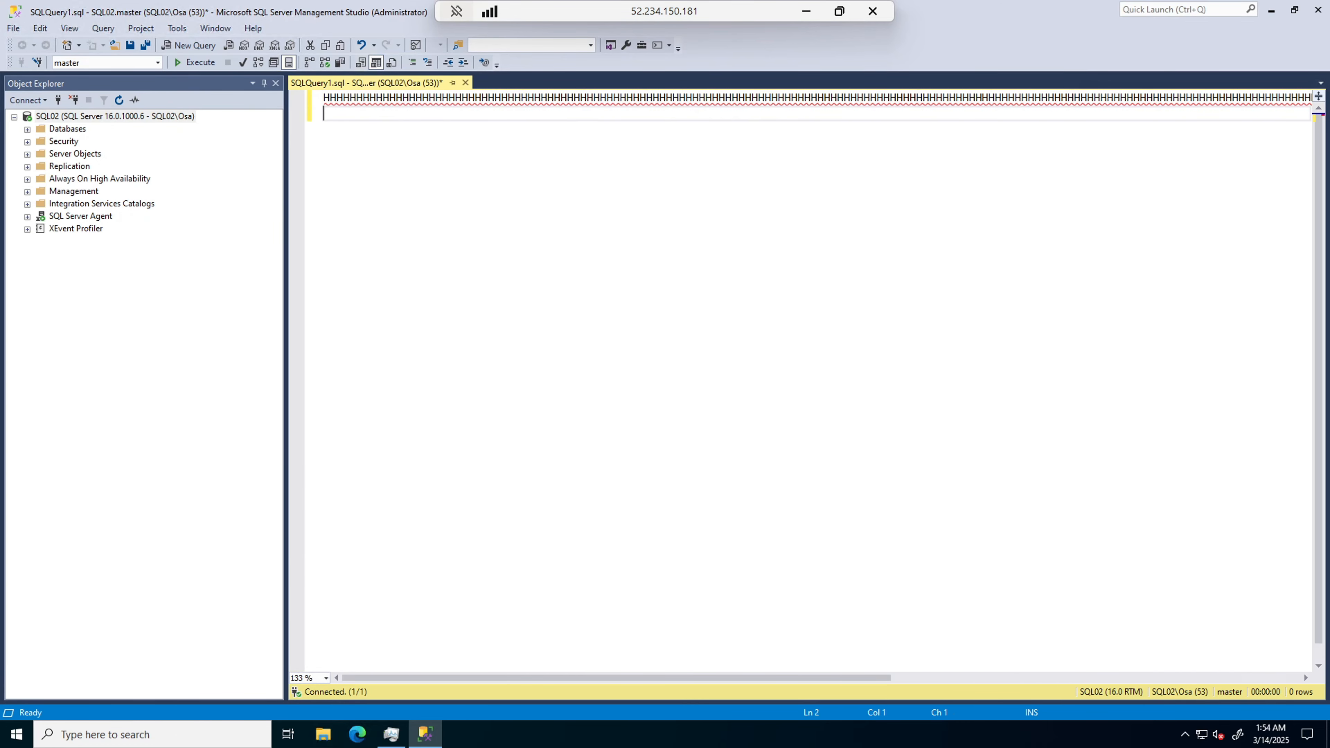
text(DHGFHJJKHKLJLKJKJL)
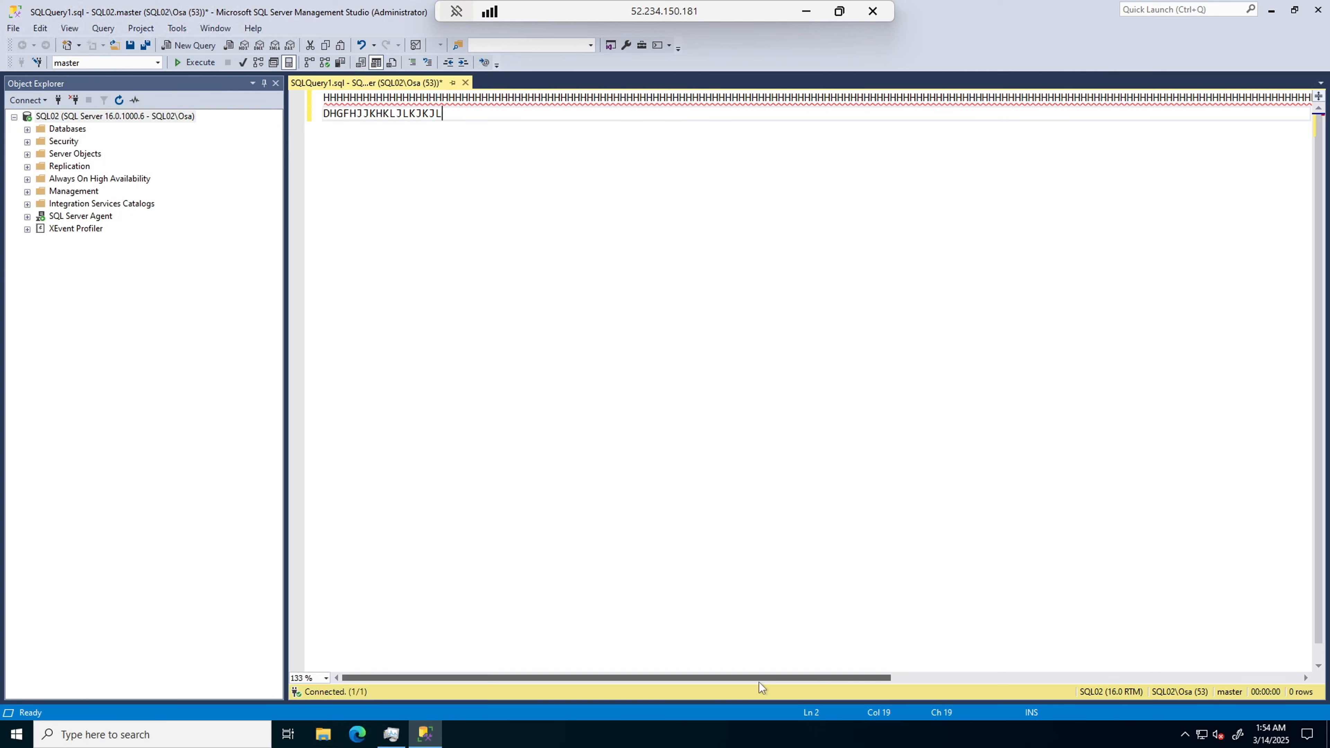
drag(765, 678, 373, 654)
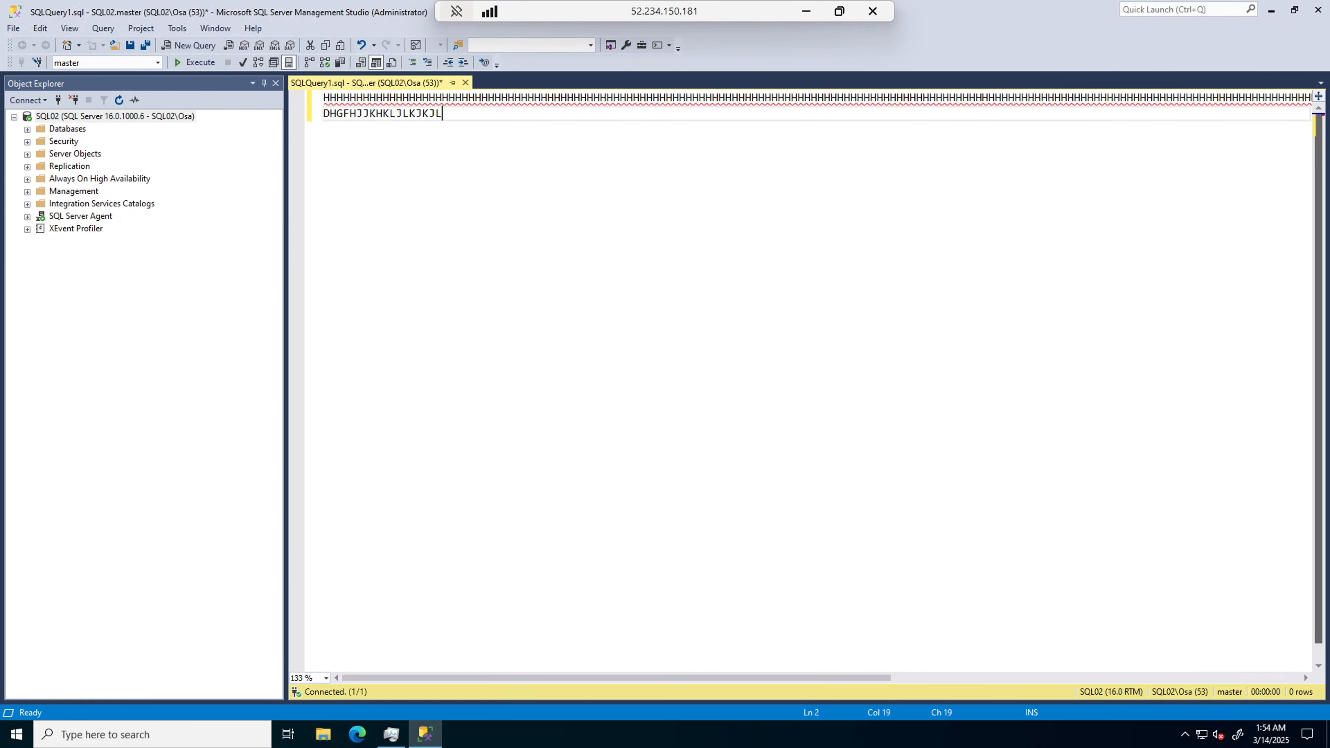
- Clear all text from the query editor
key(ctrl+a)
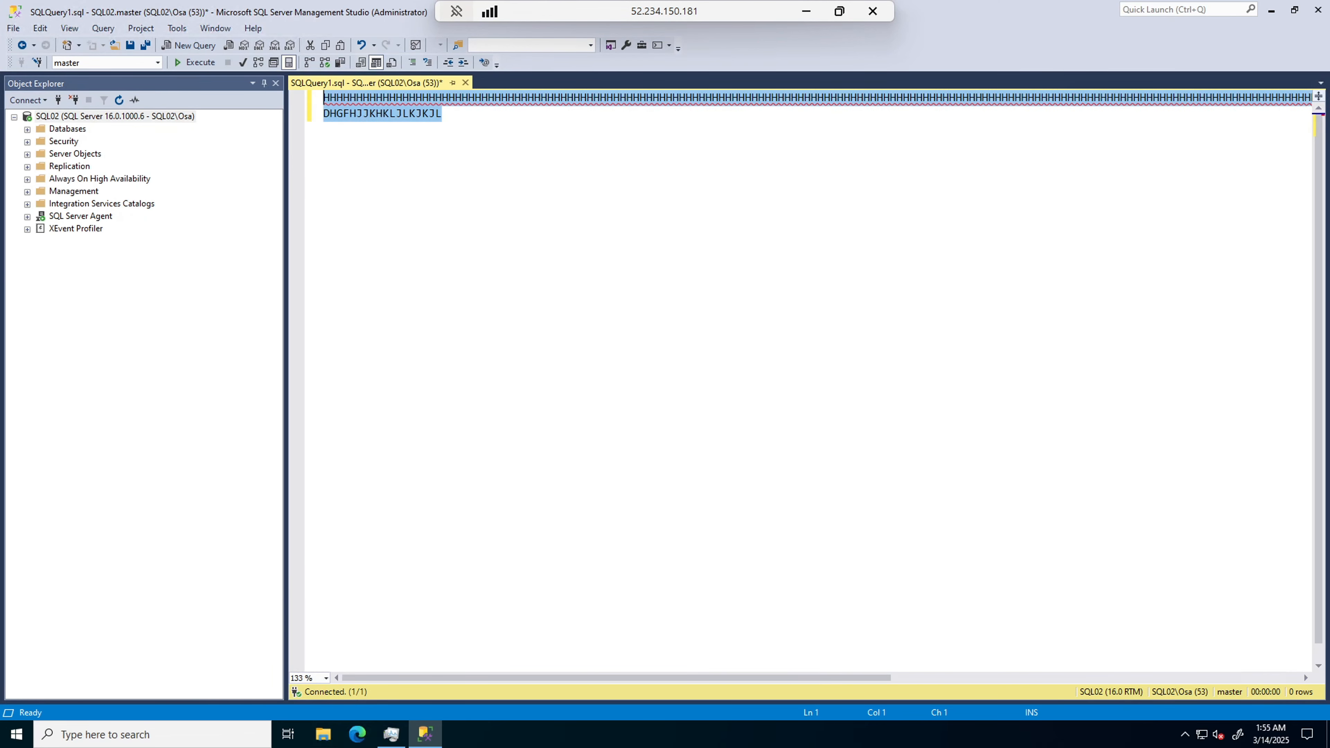
key(Delete)
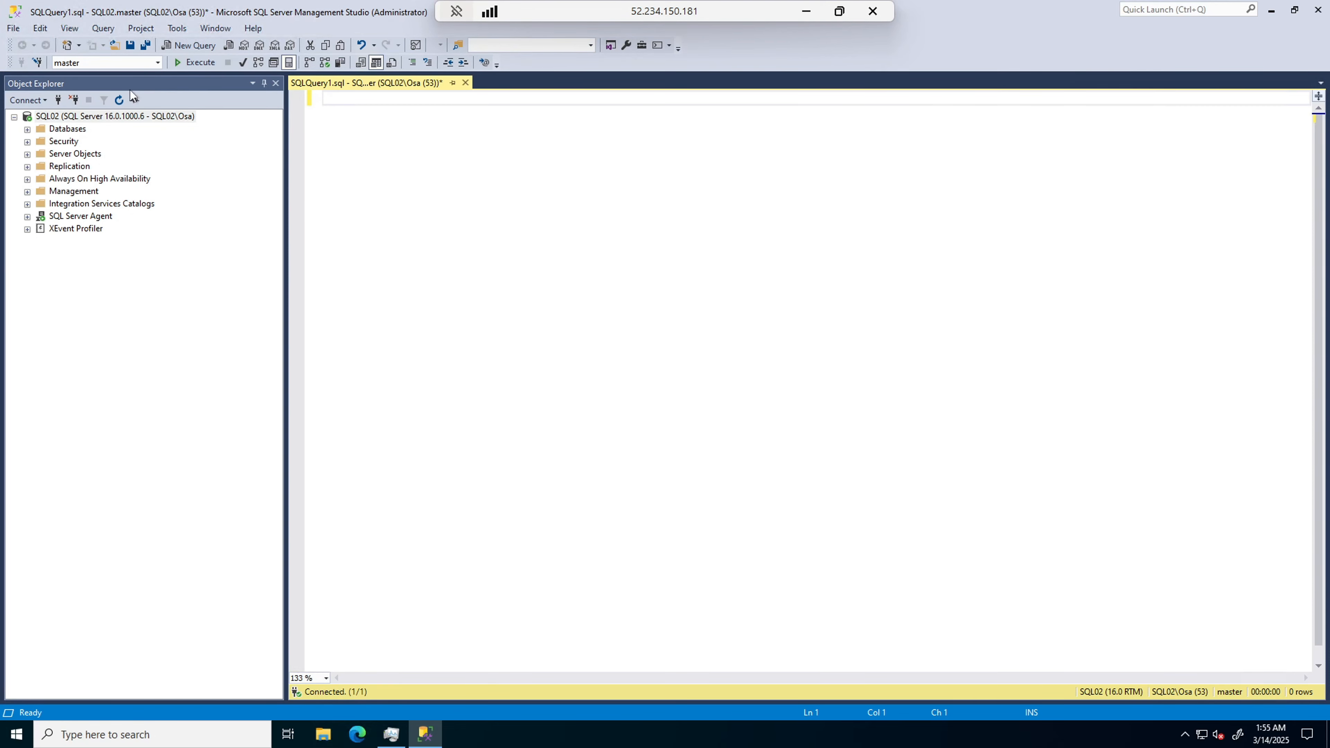
- Set the Text Editor font size to 13, keeping Consolas, and enter SELECT on the first line of the query
click(175, 28)
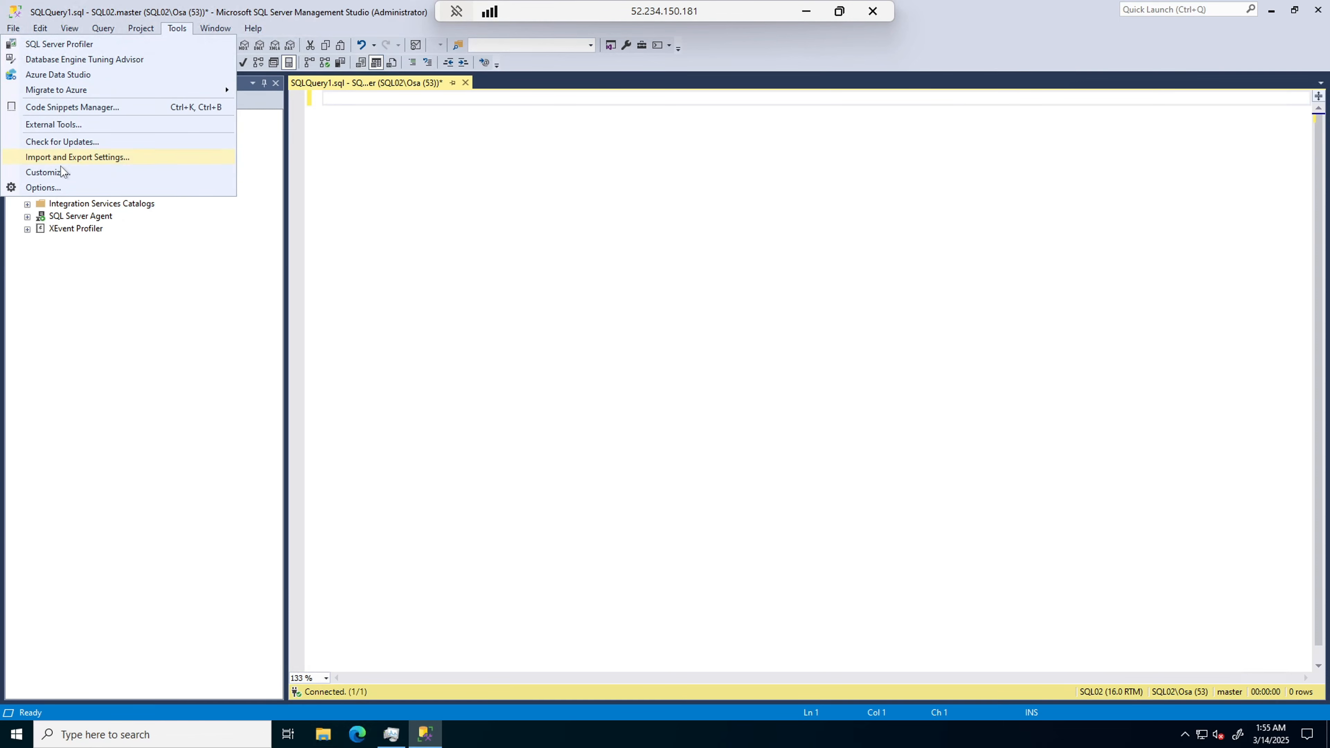
click(61, 187)
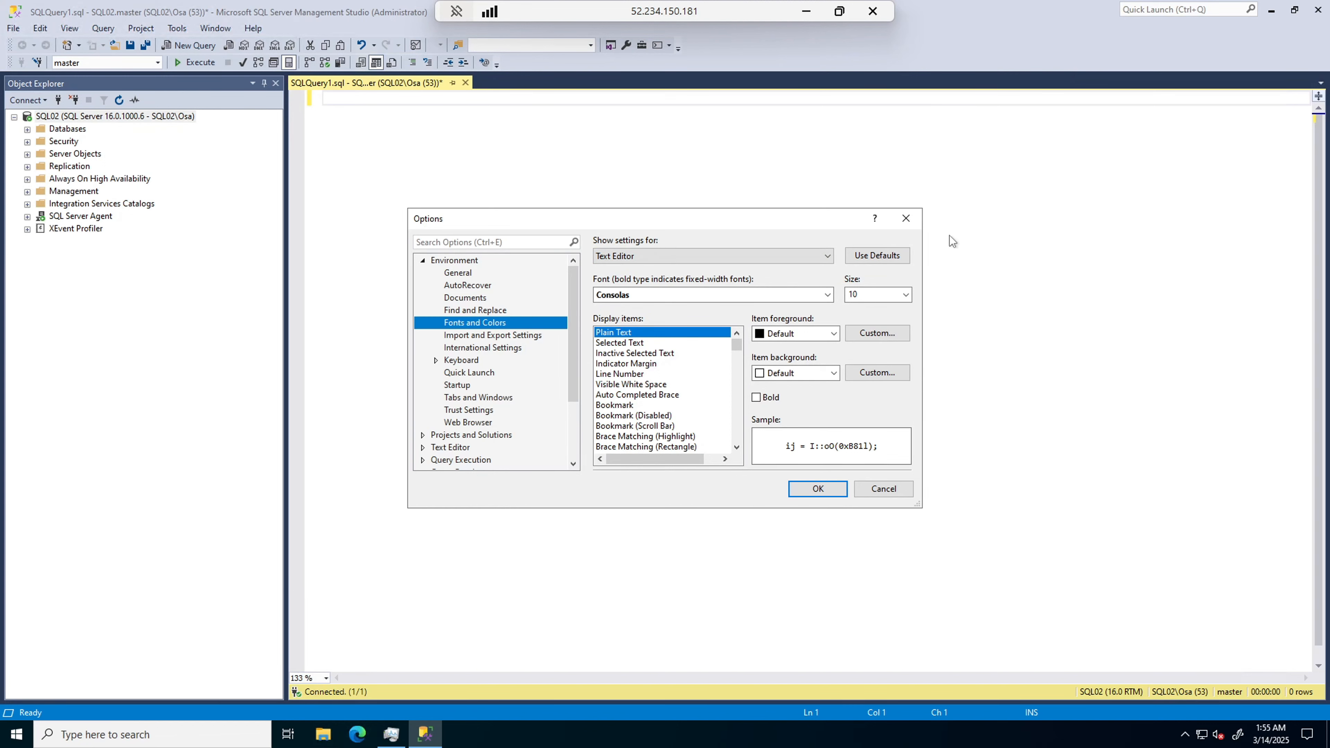
click(828, 295)
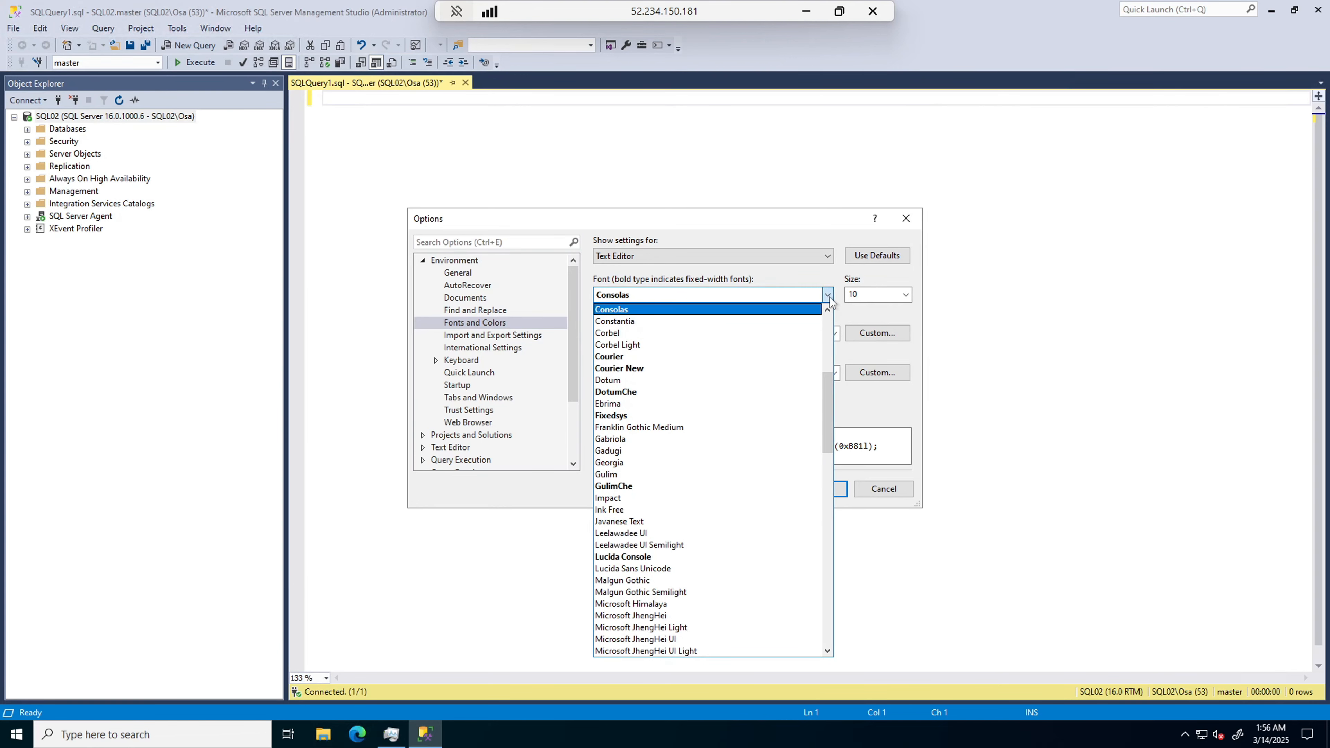
click(828, 297)
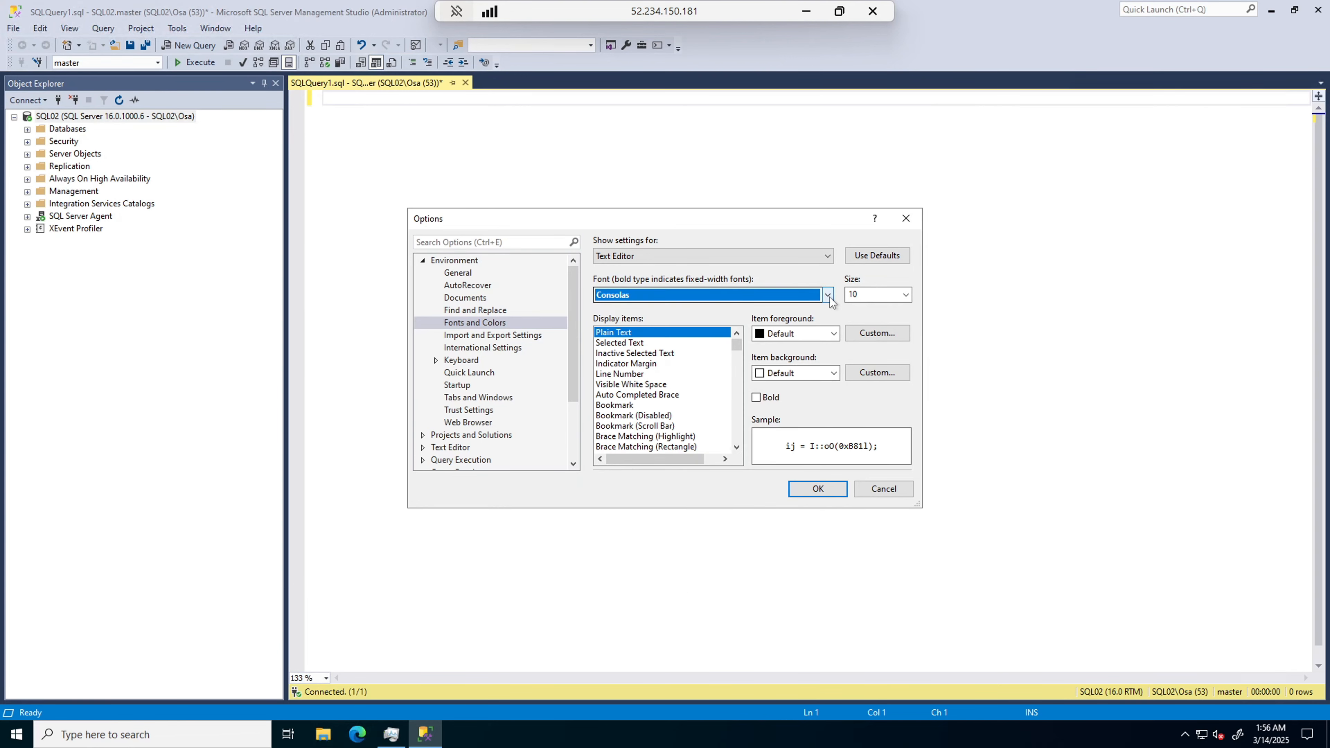
click(906, 296)
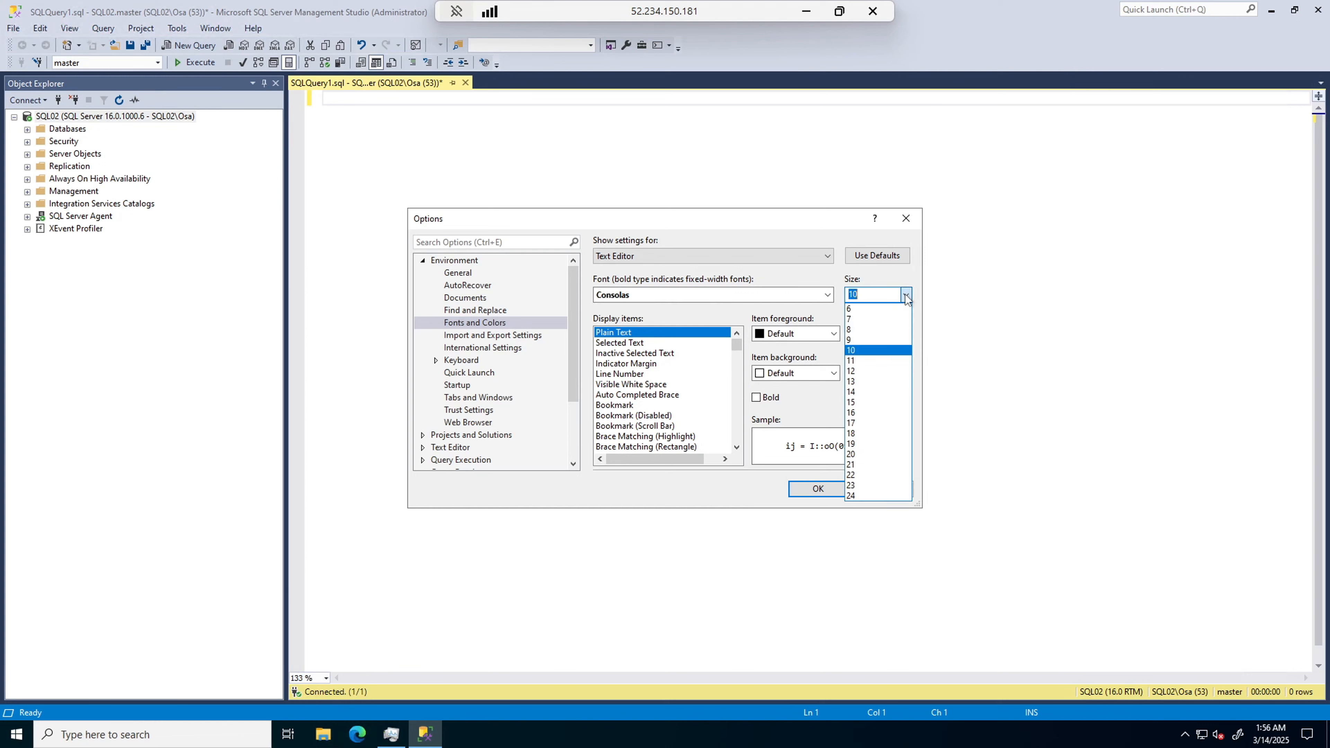
click(857, 382)
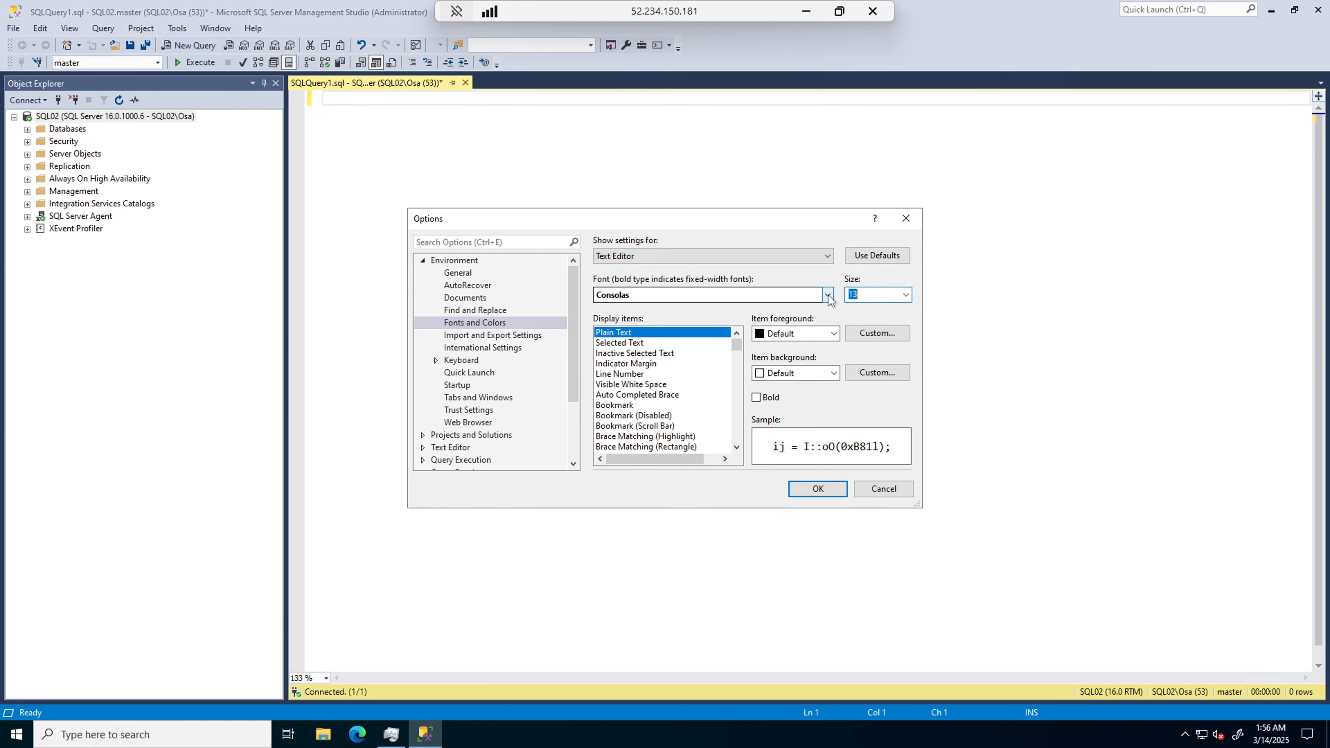
click(806, 491)
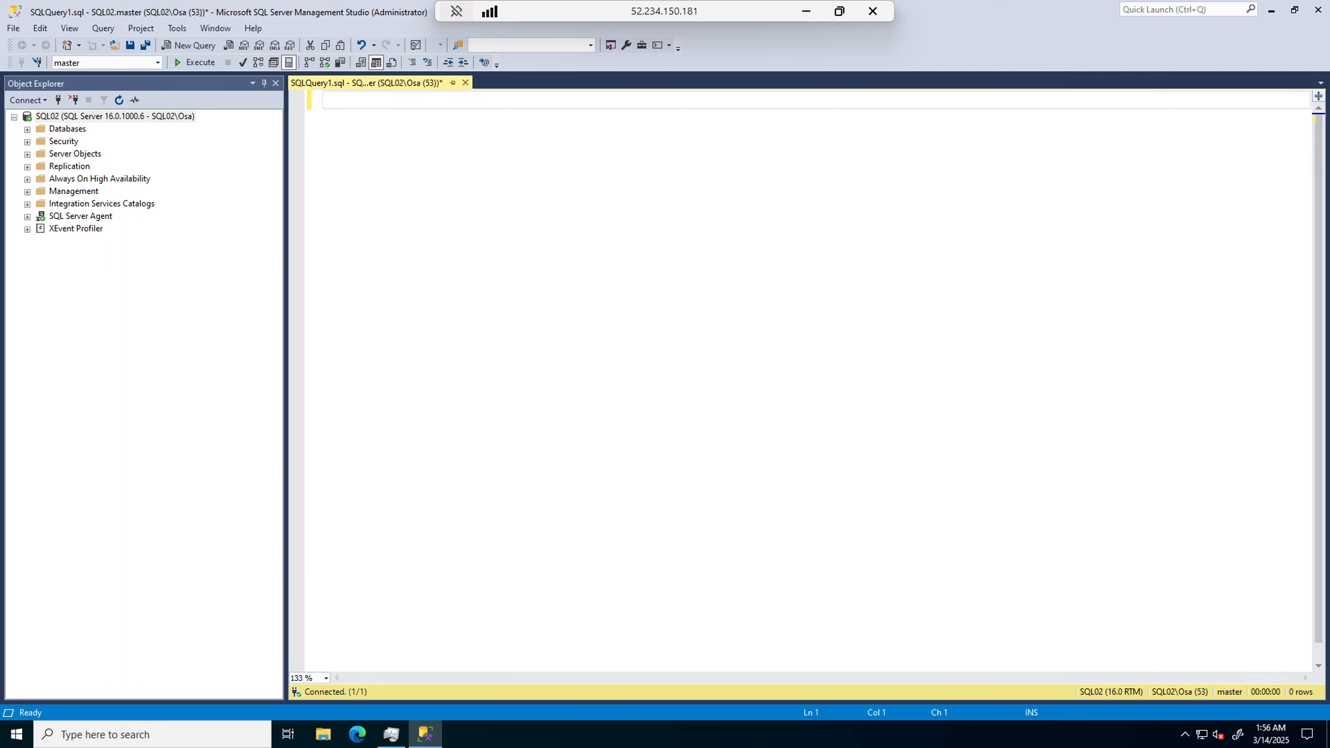
text(SELECT)
key(Return)
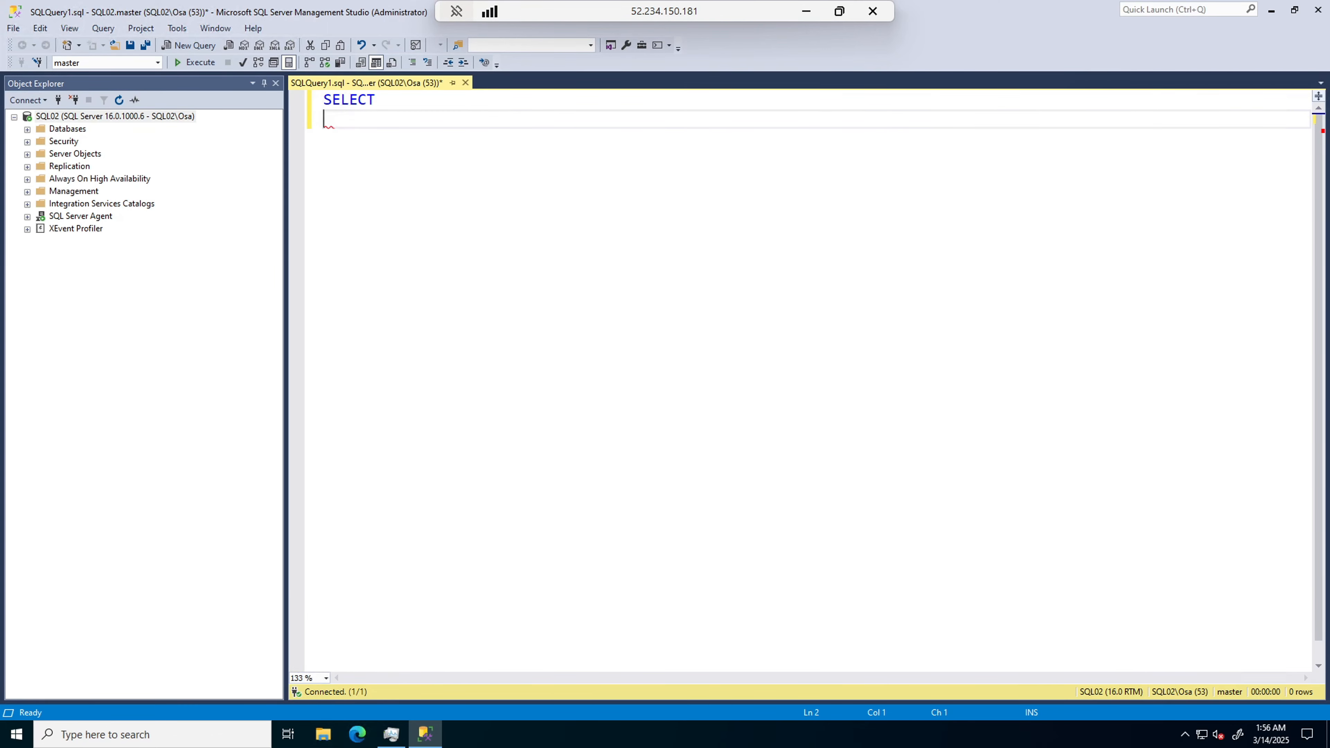
- Change the Environment font to Arial at size 13 in the Fonts and Colors options
click(174, 29)
click(54, 188)
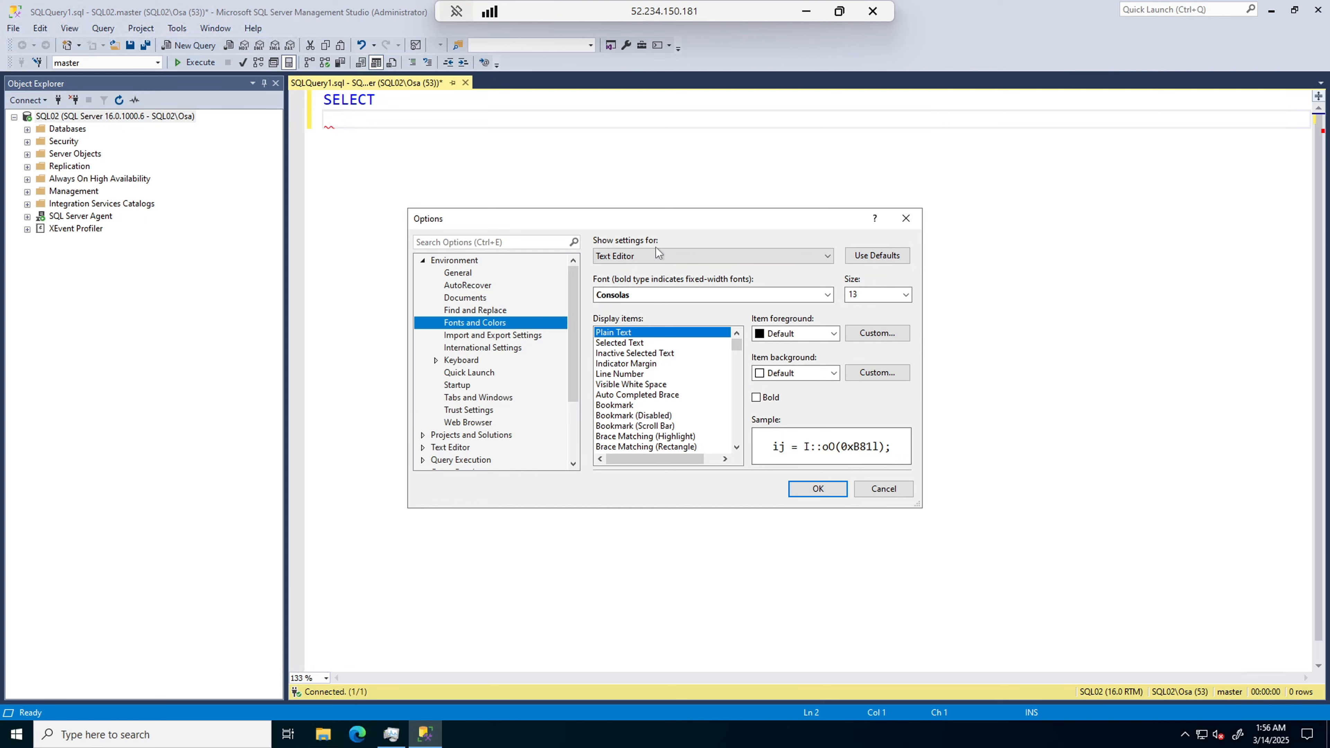
click(826, 259)
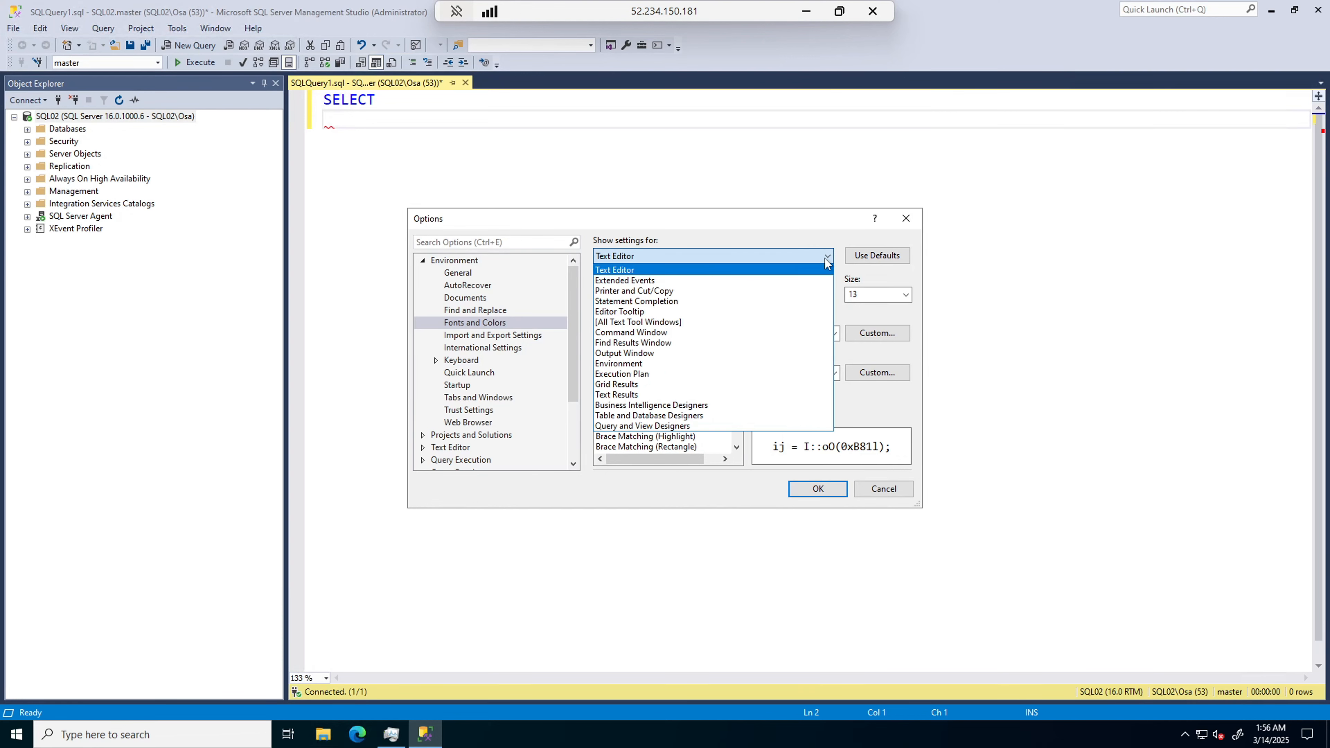
click(647, 365)
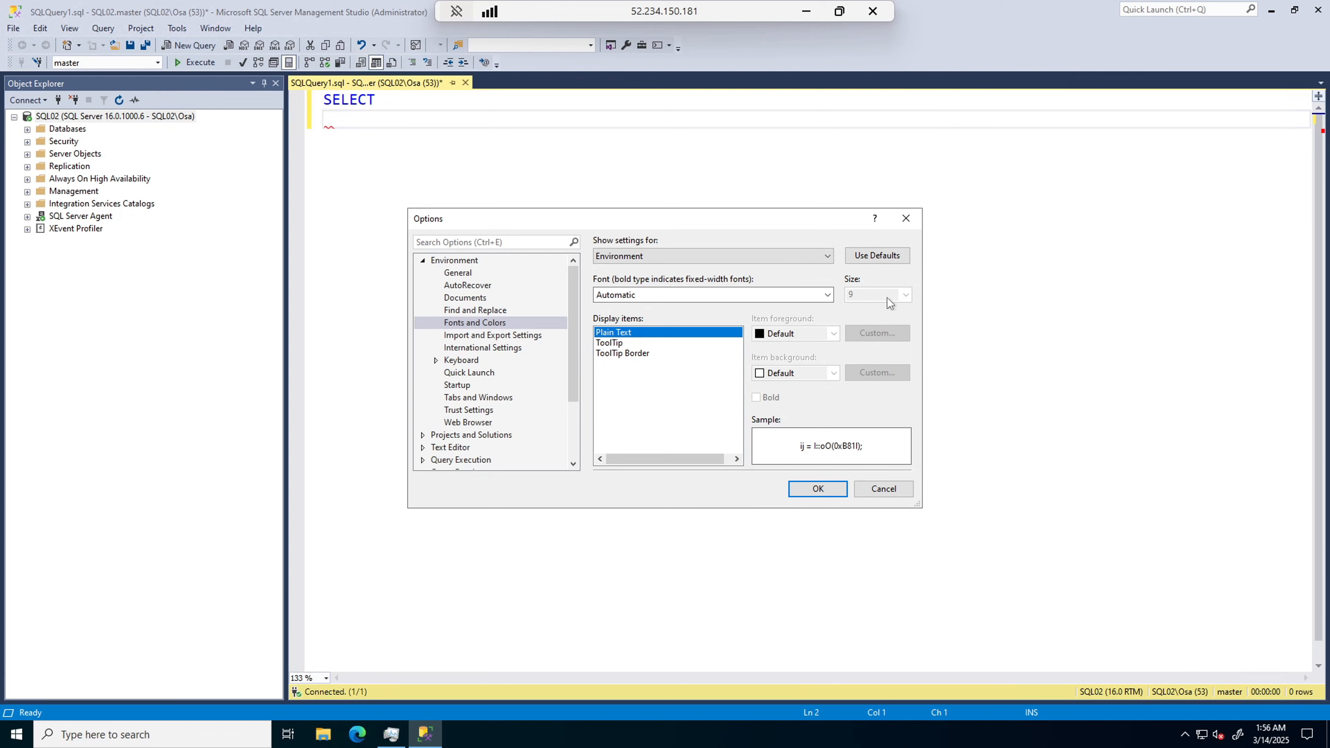
click(827, 296)
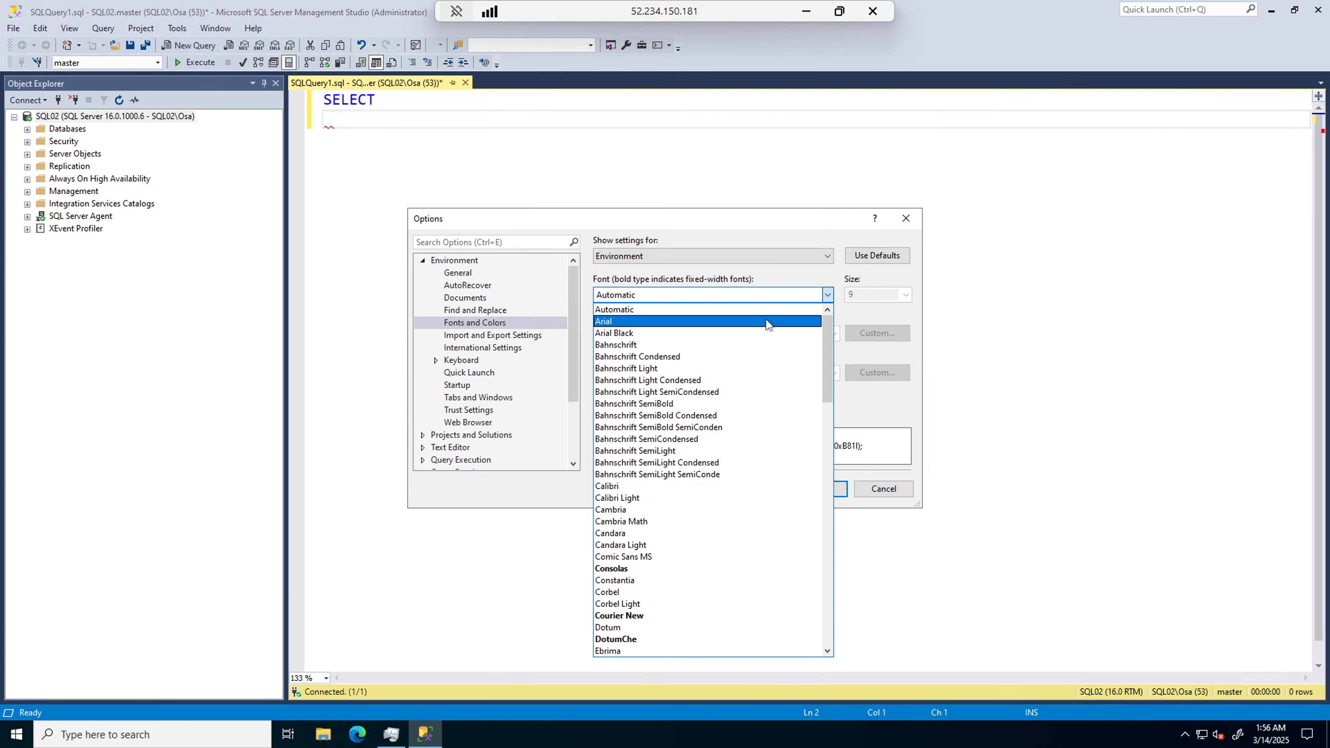
click(766, 320)
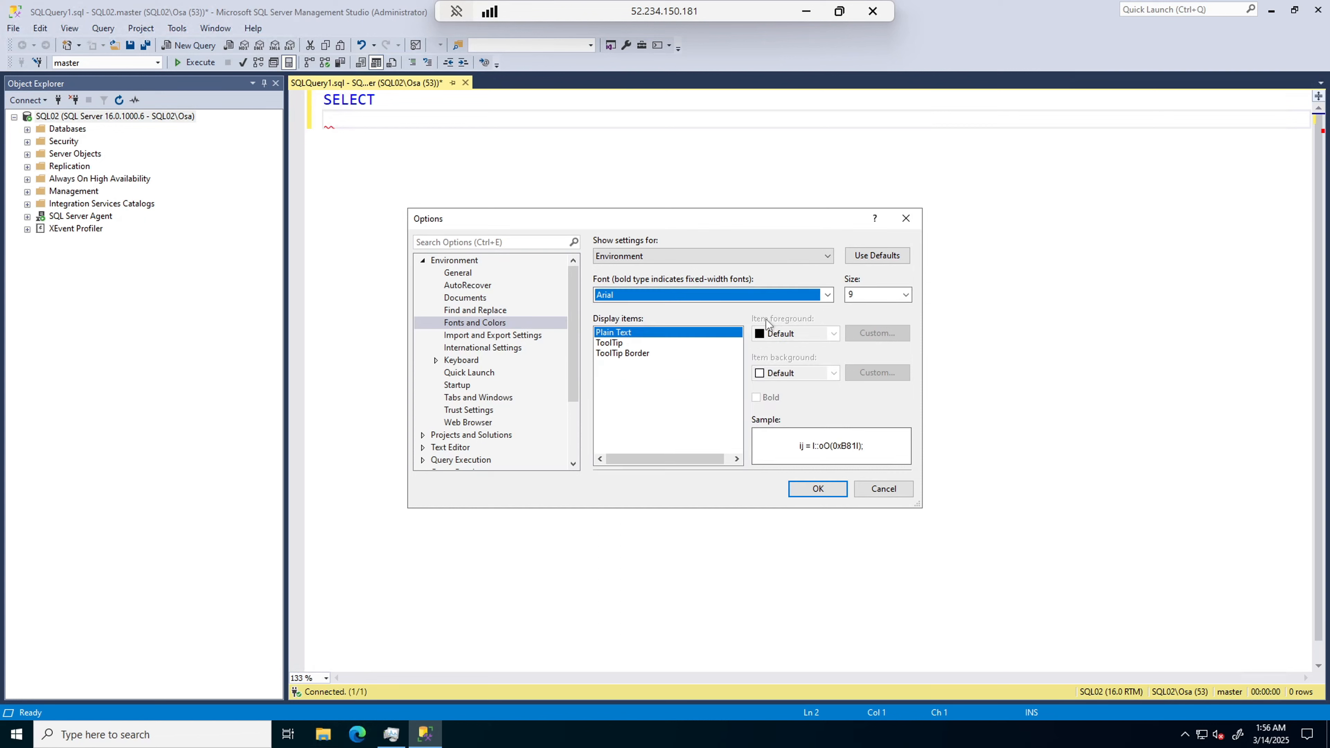
click(909, 297)
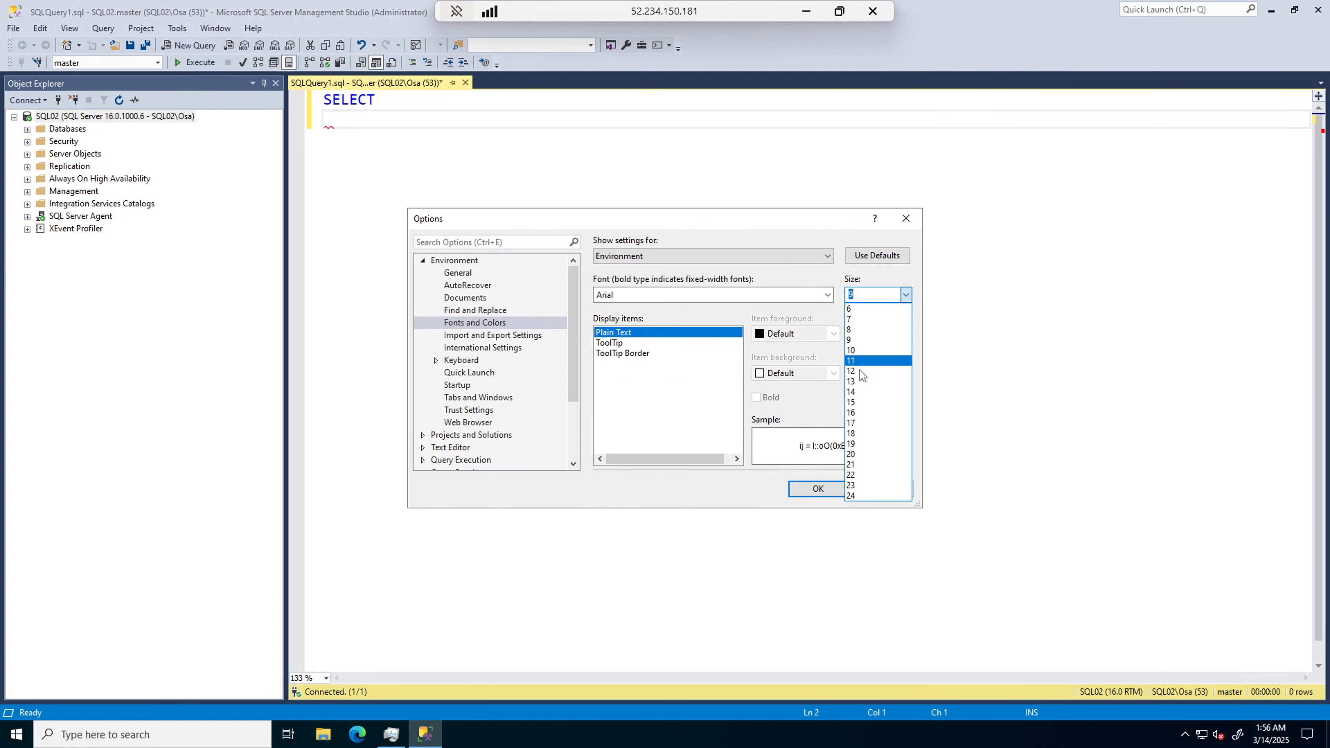
click(859, 383)
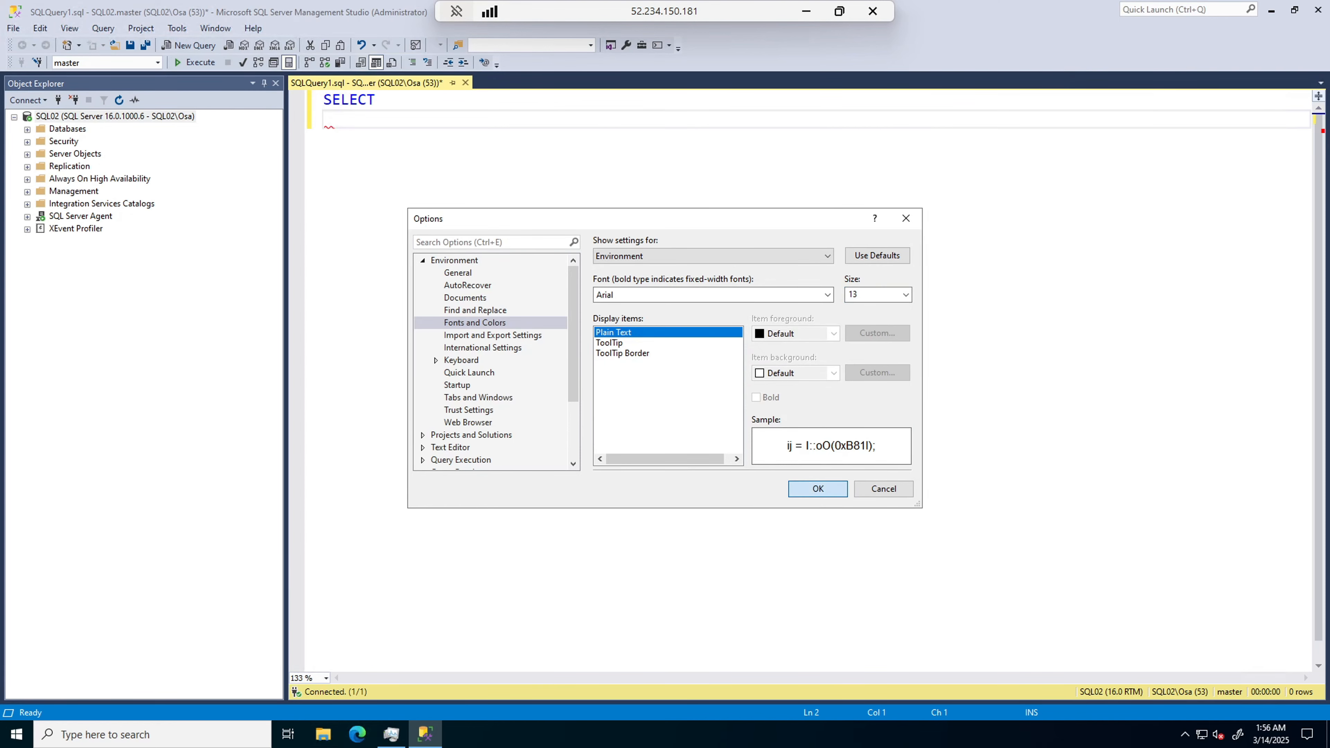
click(817, 490)
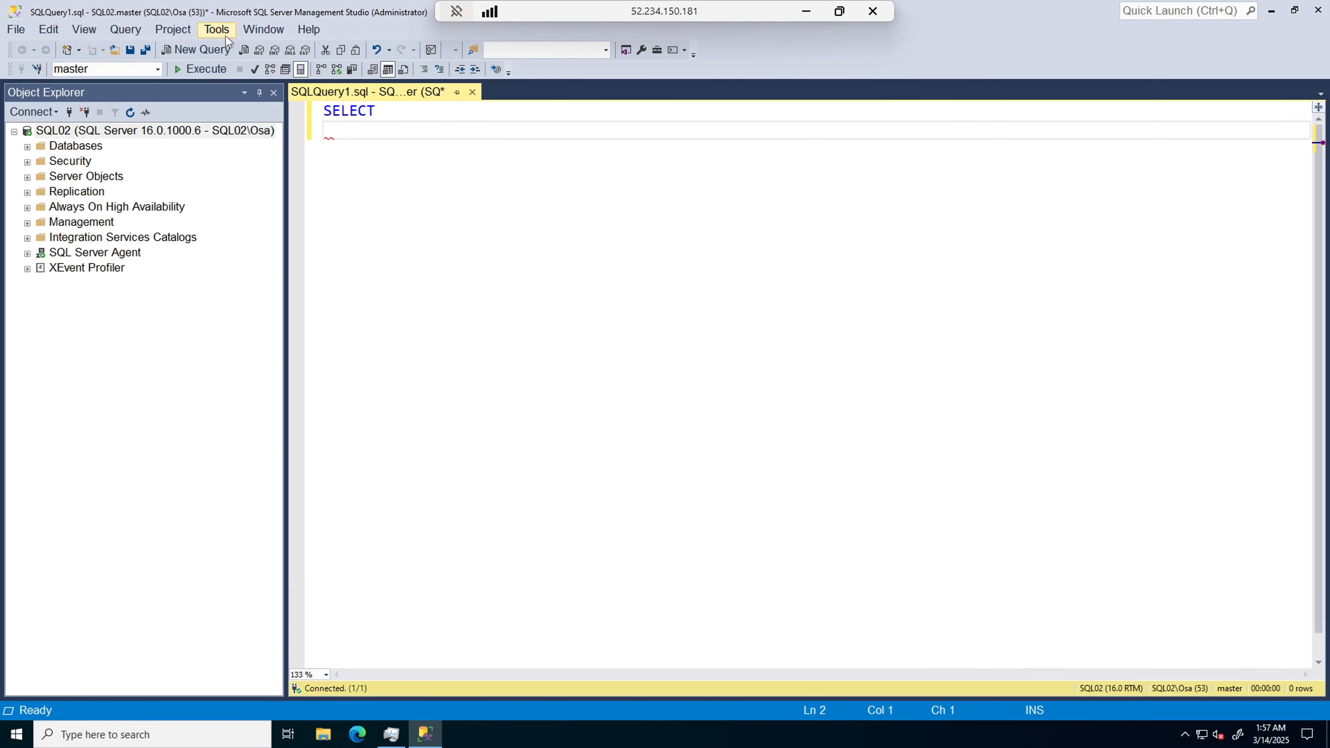
- Enable line numbers and word wrap for all languages in the Text Editor options and apply the changes
click(204, 34)
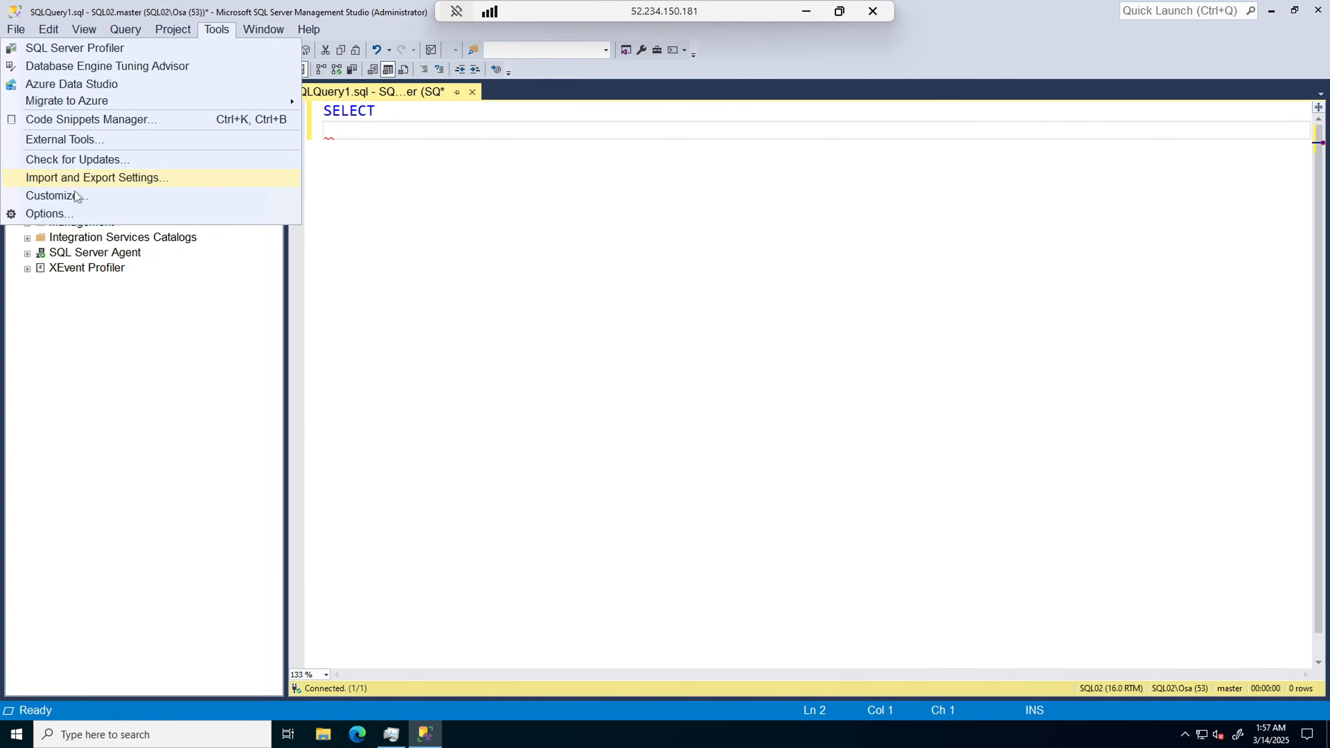
click(61, 220)
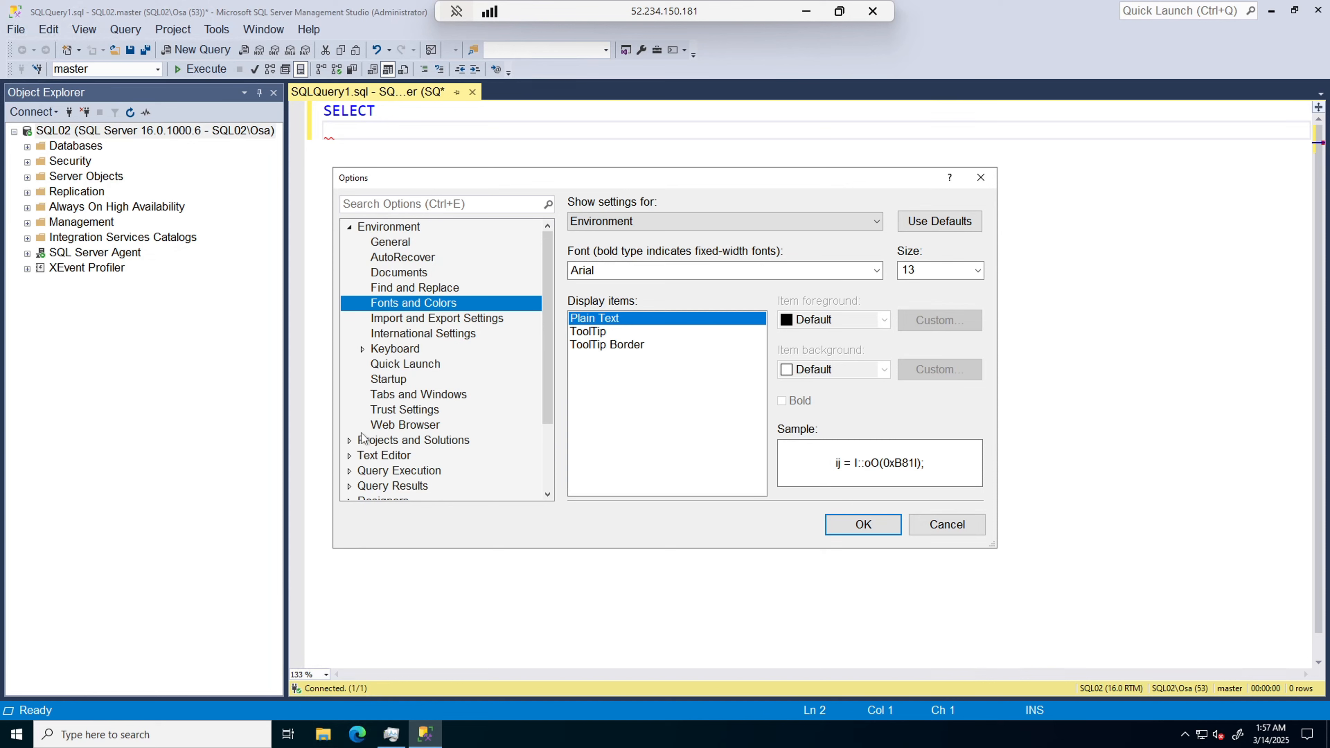
click(350, 457)
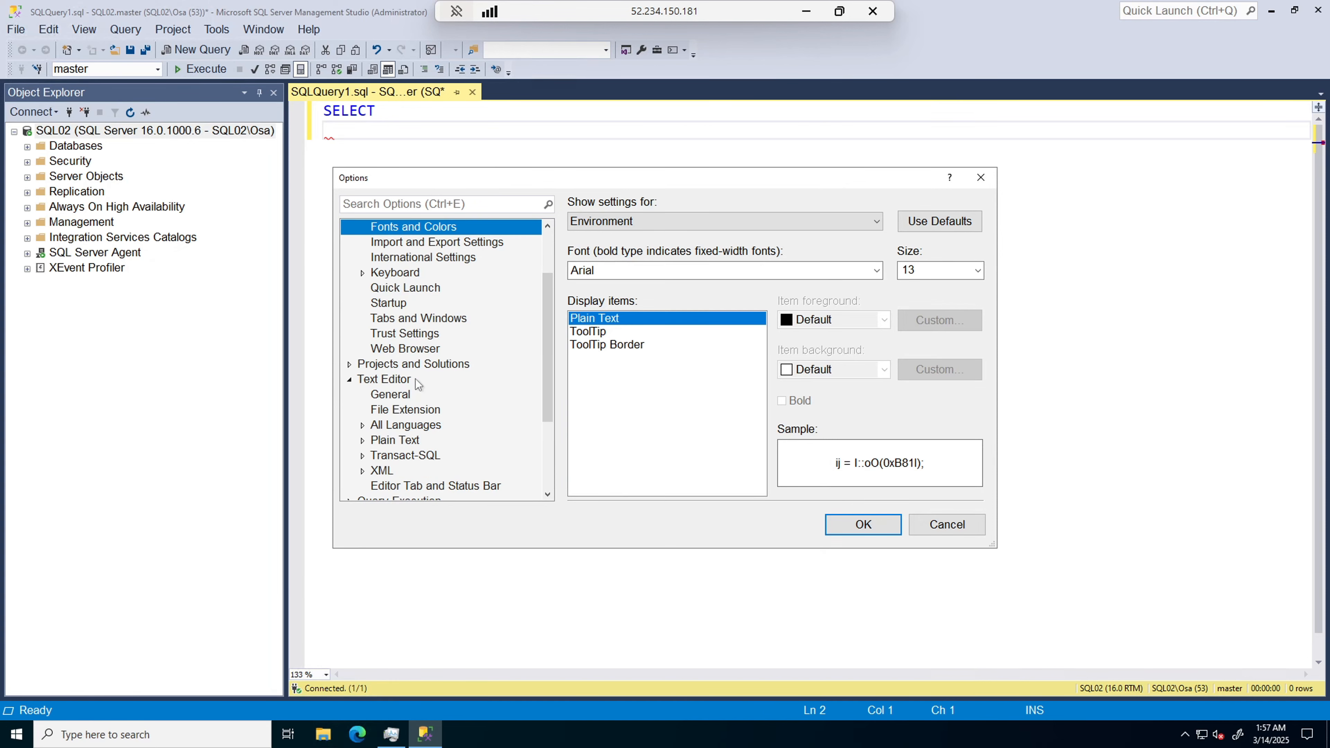
click(362, 426)
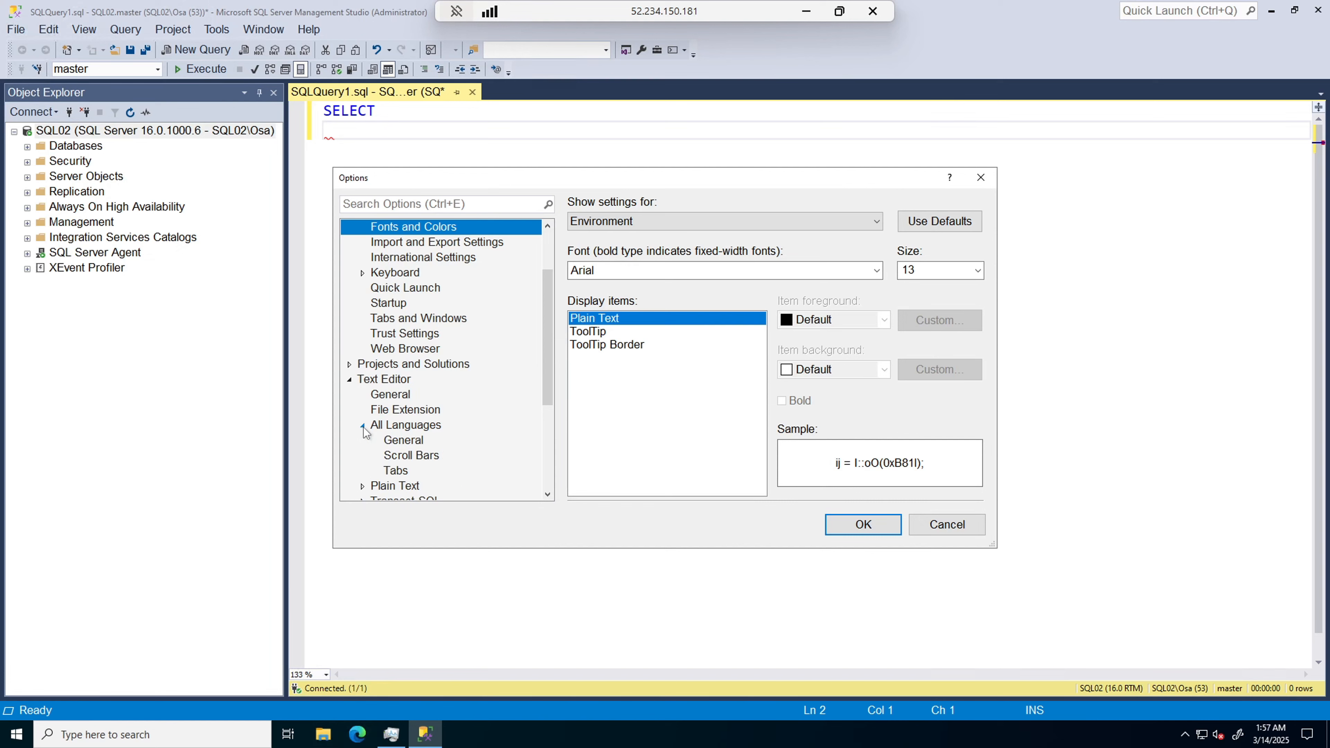
click(402, 443)
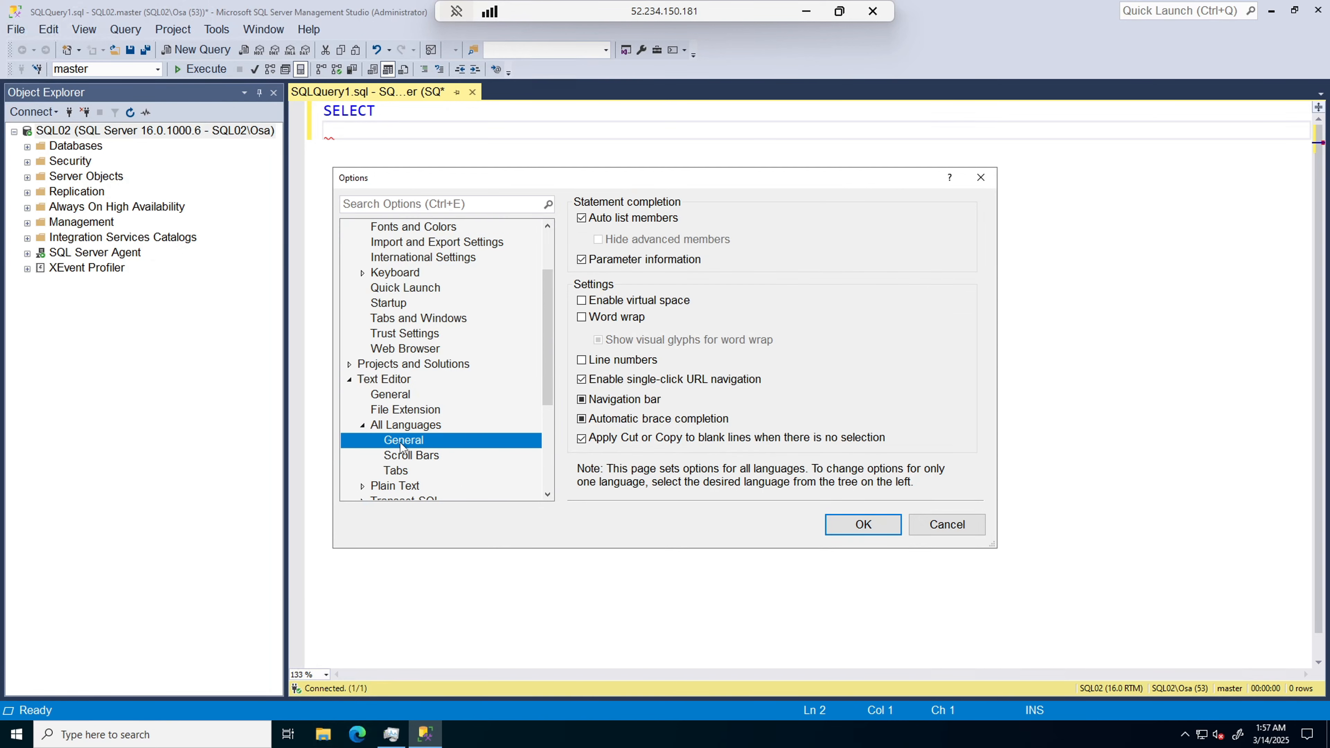
click(581, 360)
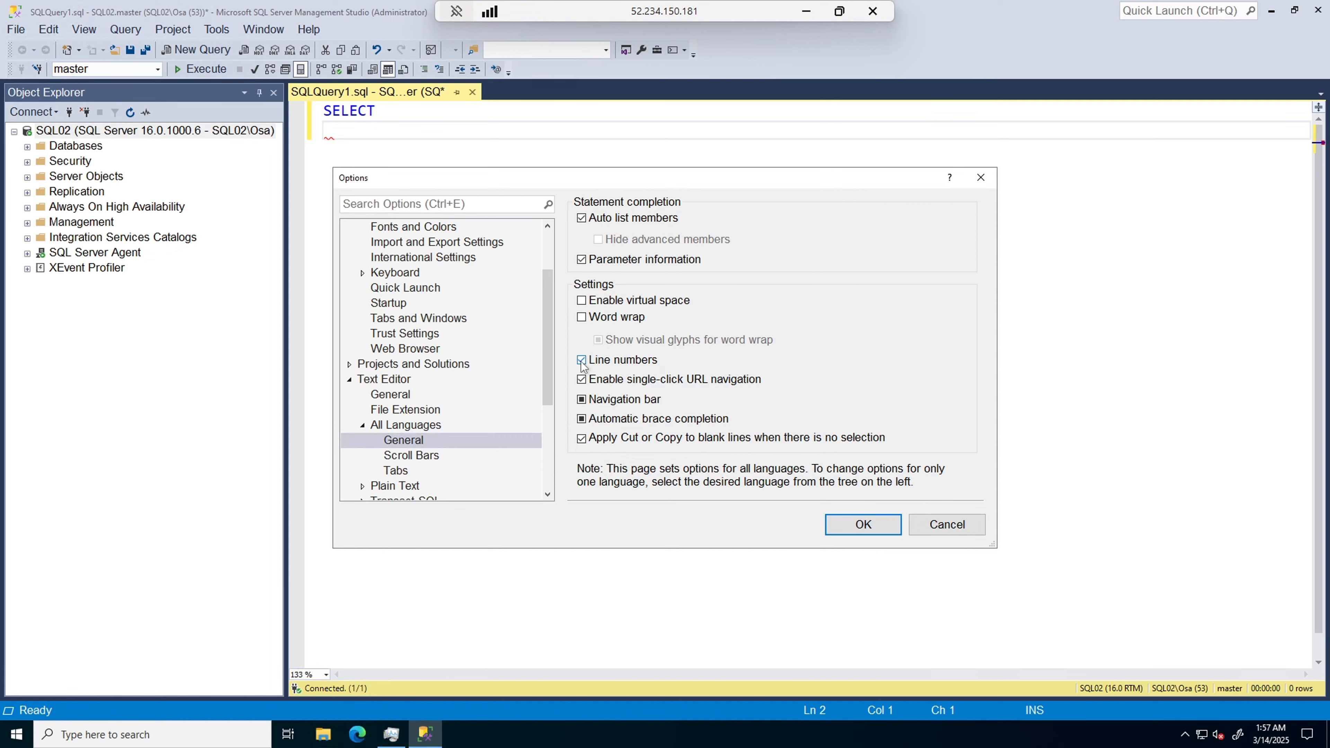
click(582, 317)
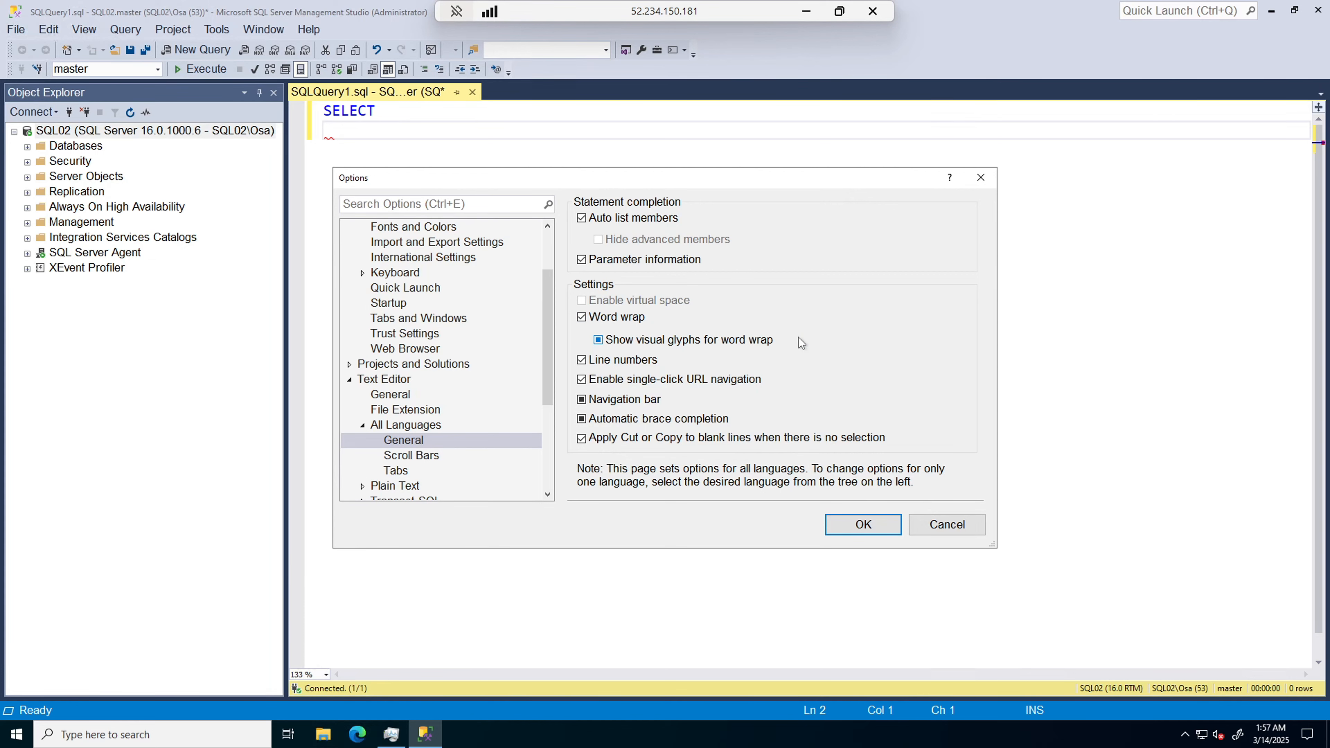
click(861, 524)
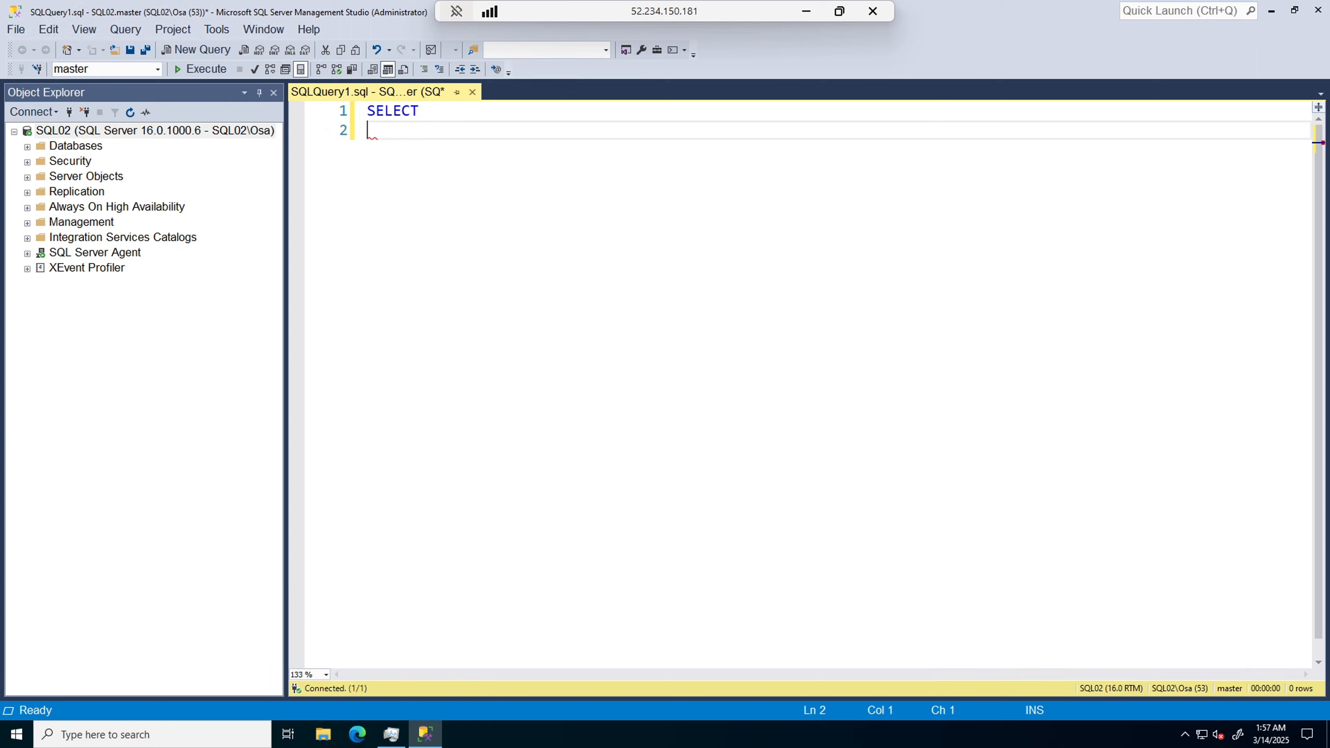
- Fill the second line of the query with H characters running well past the editor's width to test word wrap
text(HHHHHHHHHHHHHHHHHHHHHH)
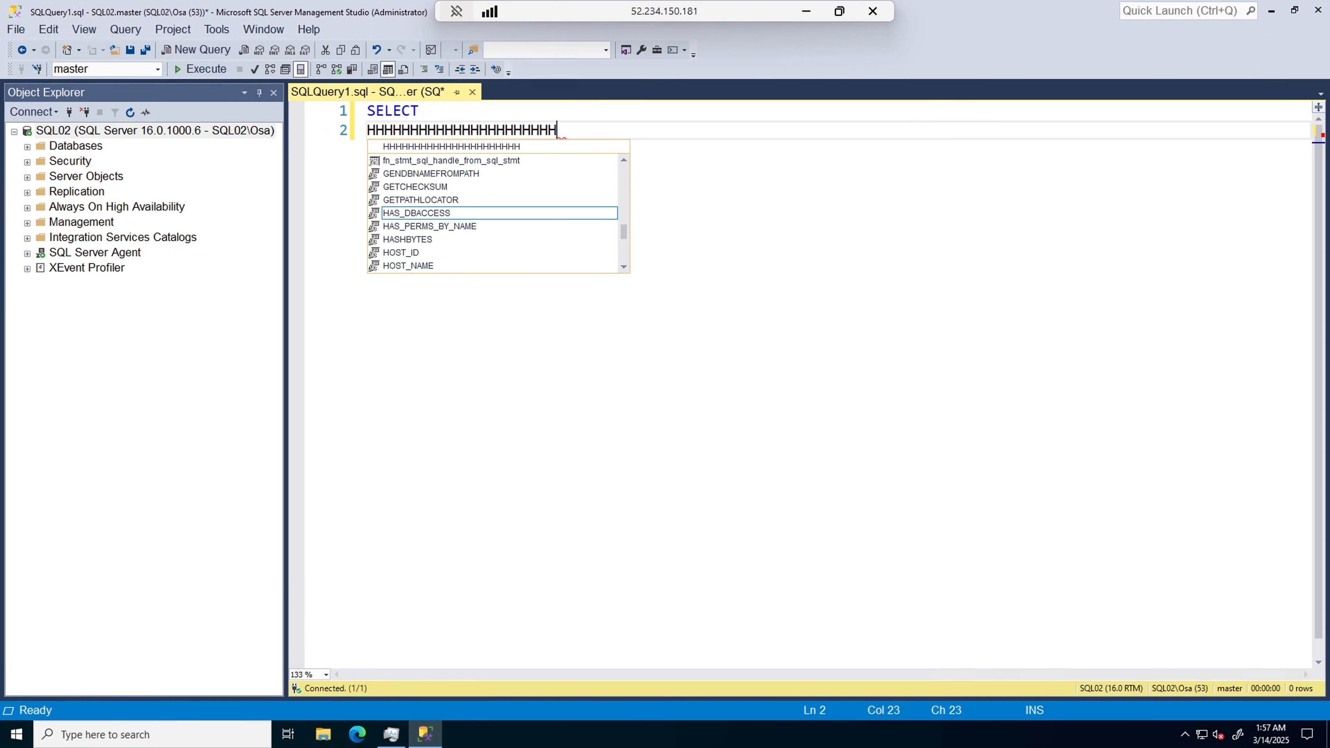
text(HHHHHHHHHHHHHHHHHHHHHHHHHHHHHHHHHHHHHHHHHHHHHHHHHHHHHHHHHHHHHHHHHHHHHHHHHHH)
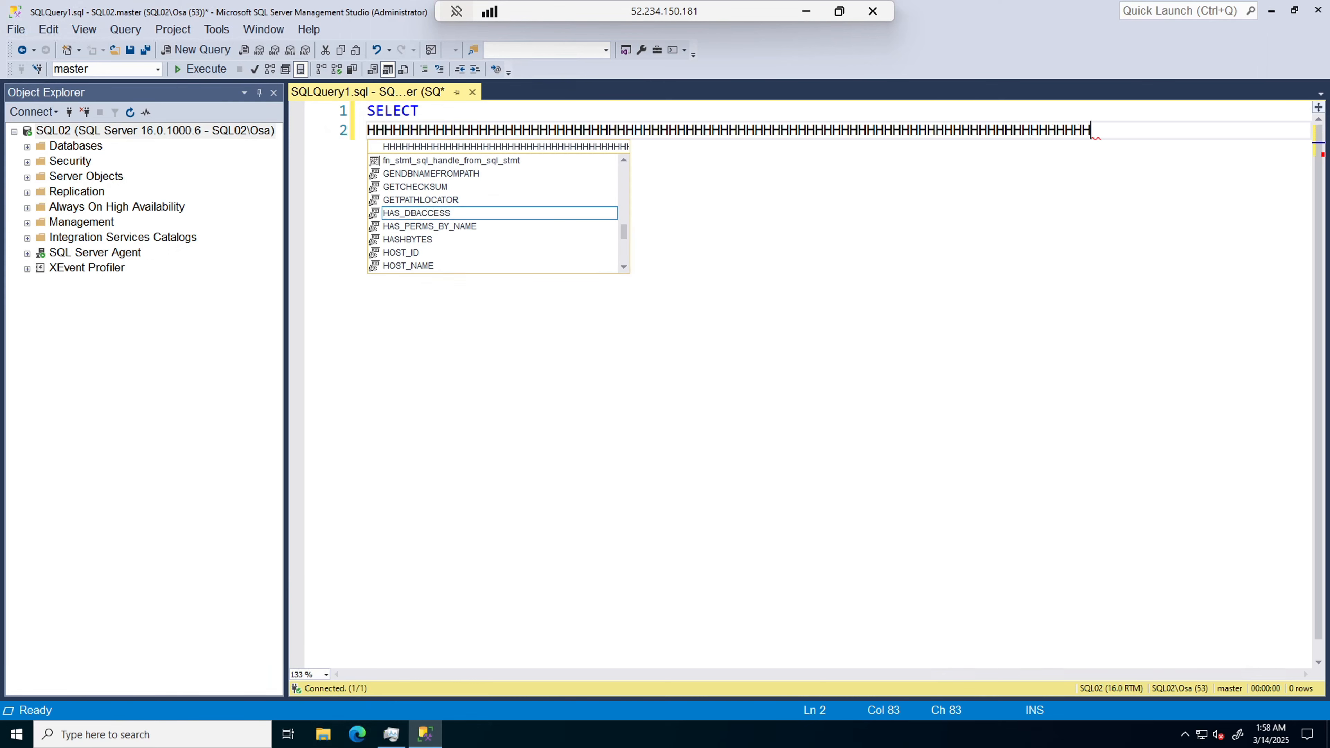
text(HHHHHHHHHHHHHHHHHHHHHHHHHHHHHHHHHHHHHHHHHHHHHHHHHHHHHHHHHHHHHHHHHHHHHHHHHHHHHHHHHHHHHHHHHHHHHHHHHHHHHHHHHHHHHHHH)
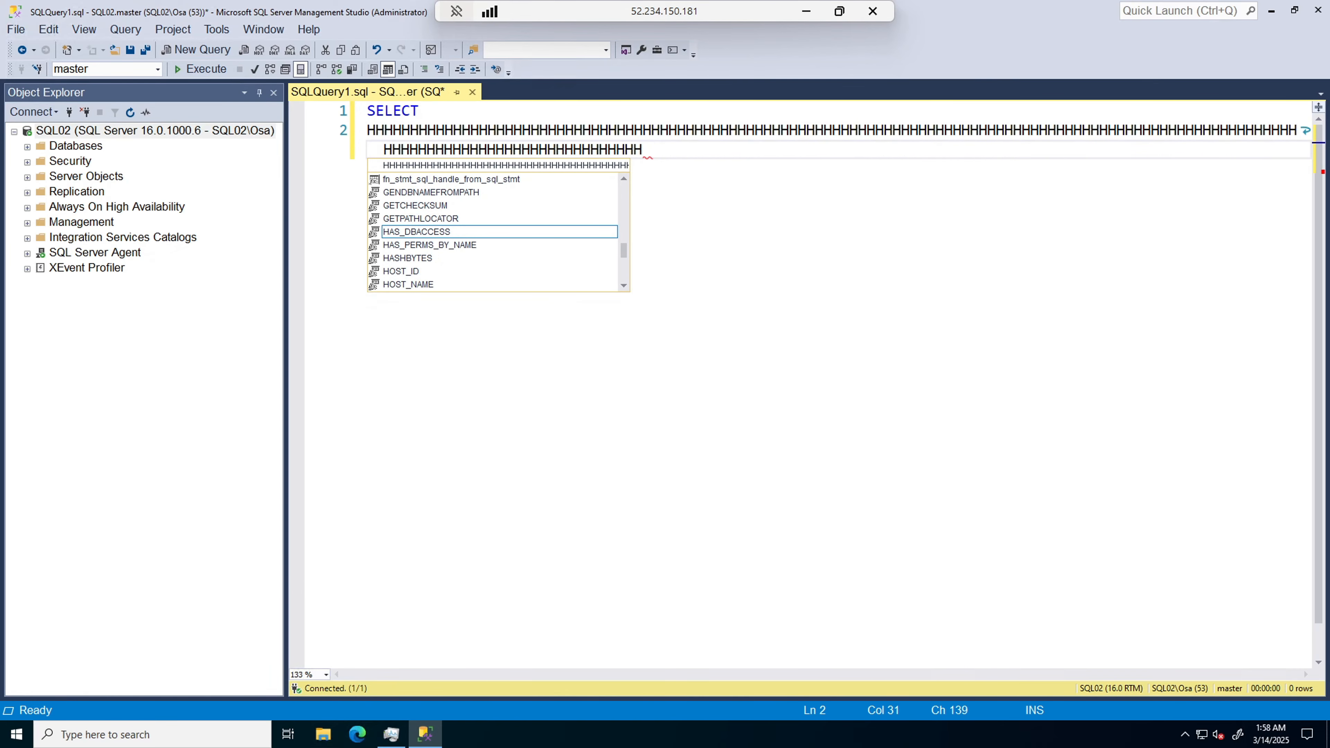
text(HHHHHHH)
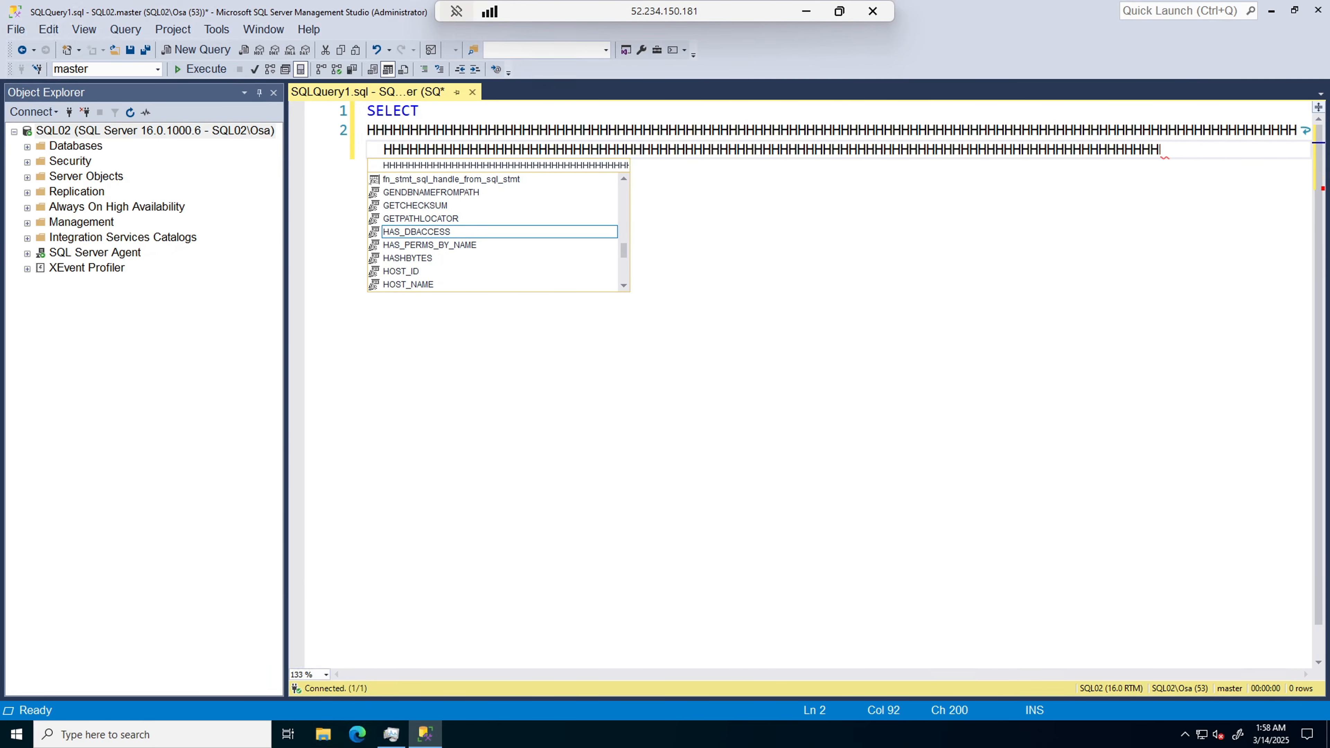
text(HHHHHHHHHHHHHHHHHHHHHHHHHHHHHHHHHHHHHHHHHHHHHHHHHHHHHHHHHHHHHHHHHHHHHHHHHHHHHHHHHHHHHHHHHHHHHHHHHHHHHHHHHHHH)
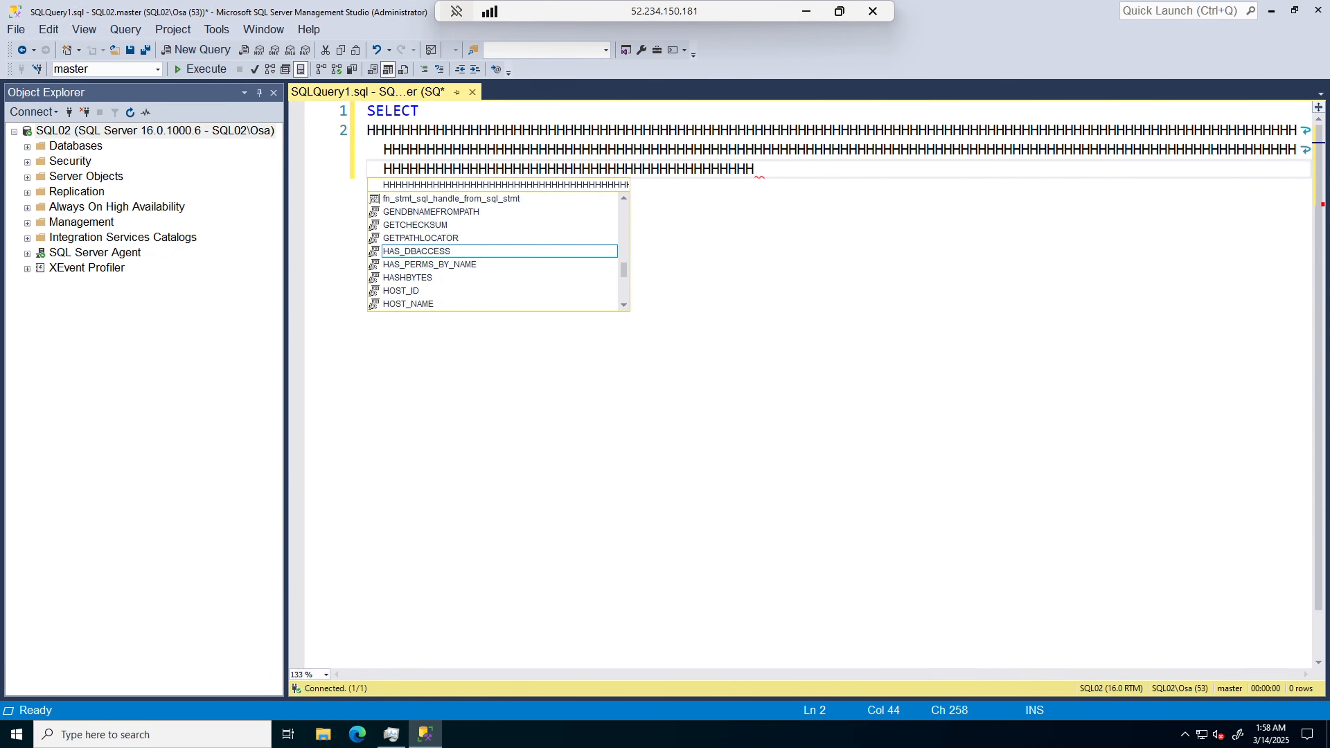
text(HHHHHHHHHHHHHHHHHHHHHHHHHHHHHHHHHHHHHHHHHHHH)
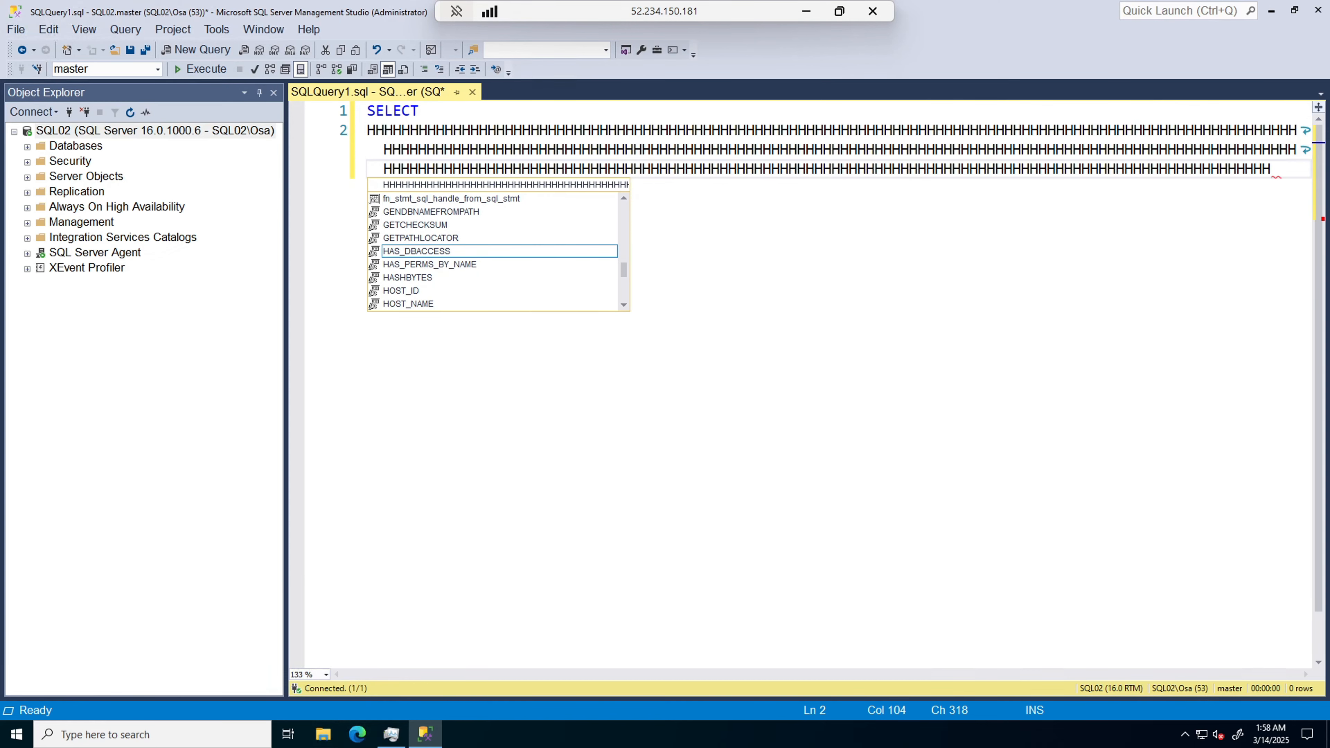
text(HHHHHHHHHHHHHHHHHHHHHHHHHHHHHHHHHHHHHHHHHHHHHHHHHHHHHHHHHHHHHHHHHHHHHHHHHHH)
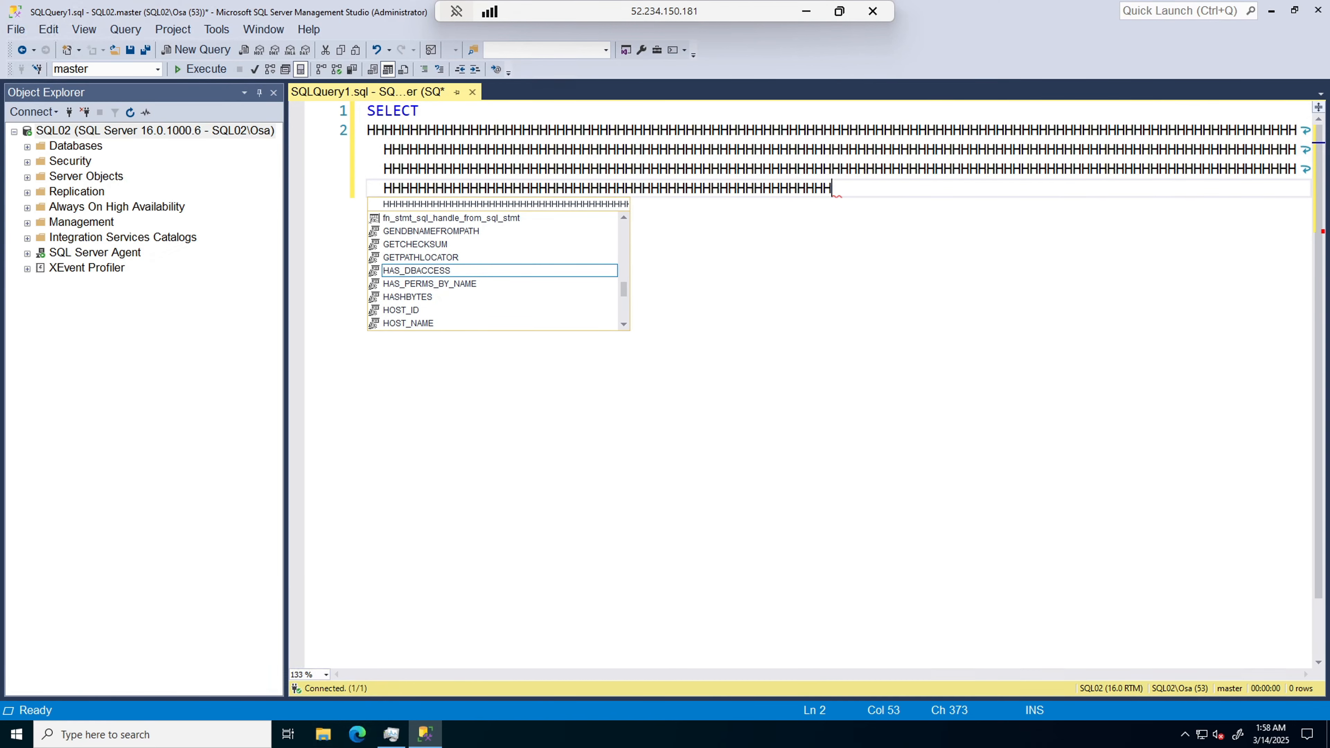
text(HHHHHHHHHHHHHHHHHHHHHHHHHHHHHHHHHHHHHHHHHHHHHHHHHHHHHHHHH)
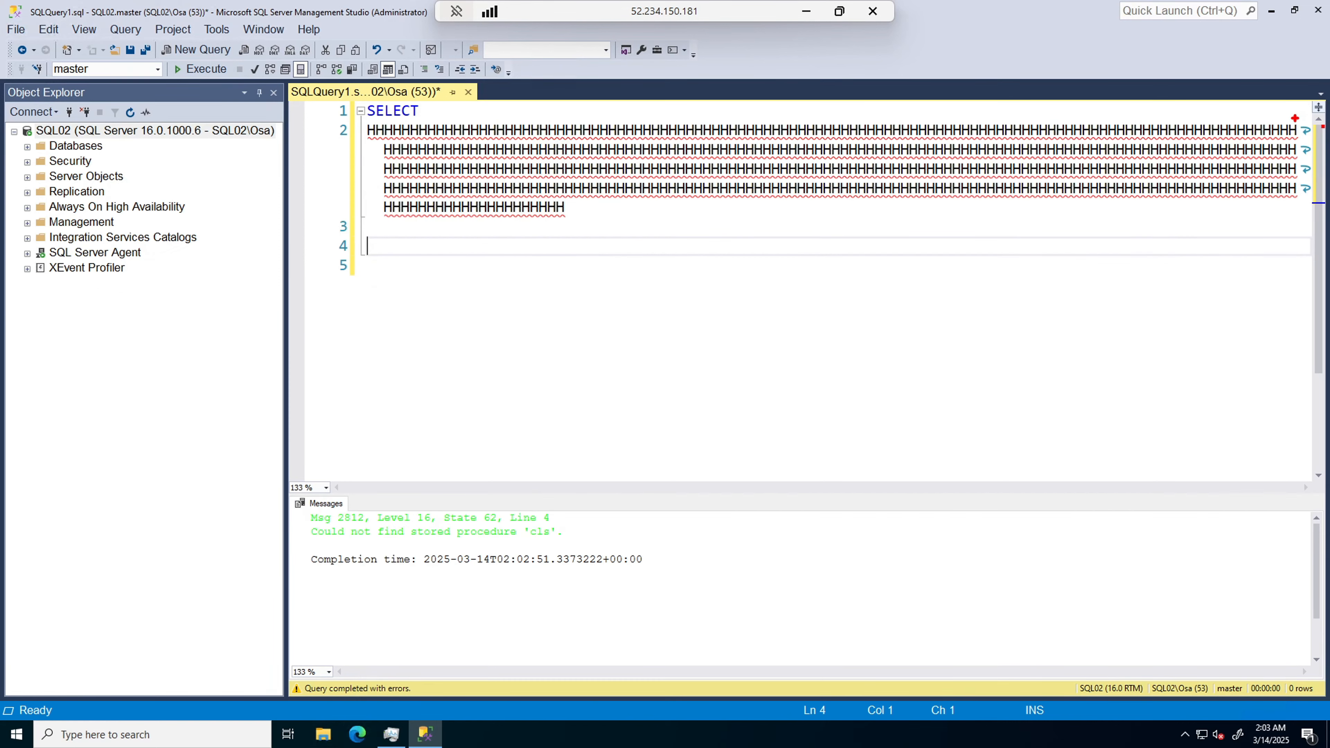
- Close the SQLQuery1.sql query without saving its changes
drag(1295, 118, 1313, 204)
right_click(1225, 368)
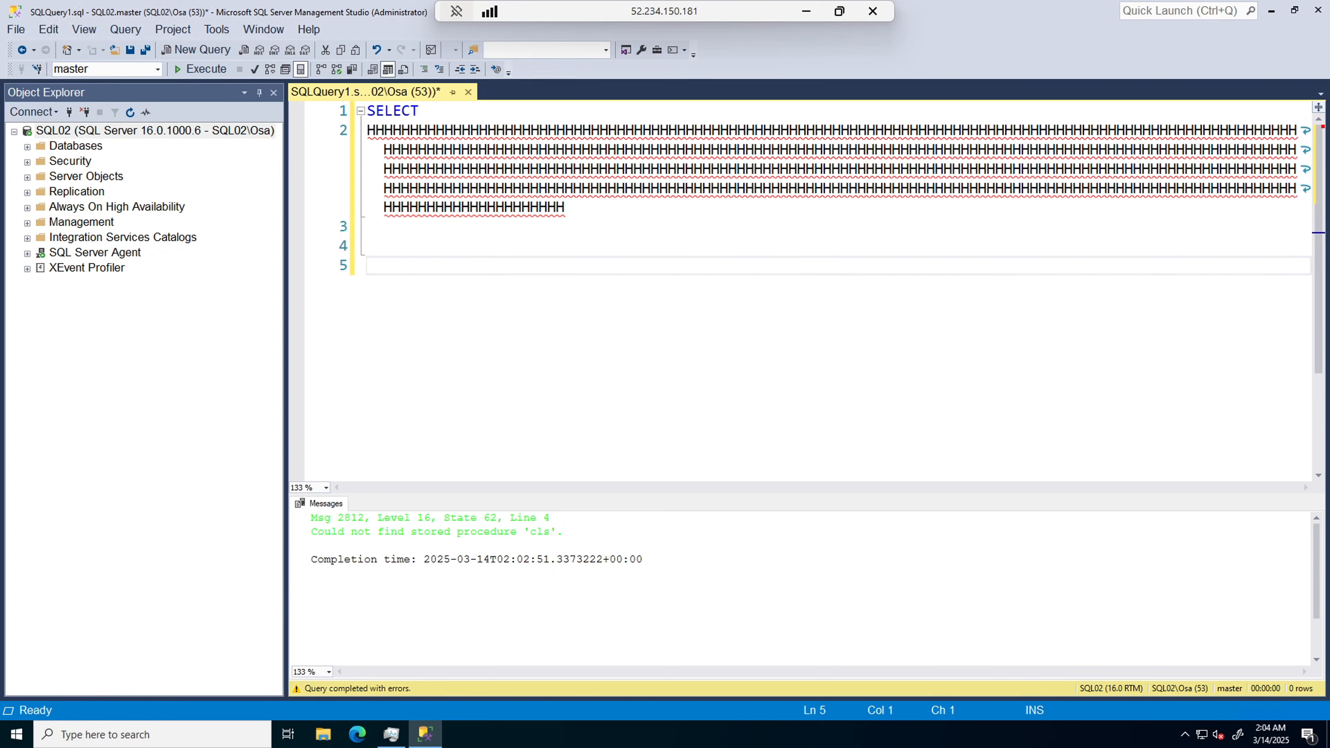
click(468, 93)
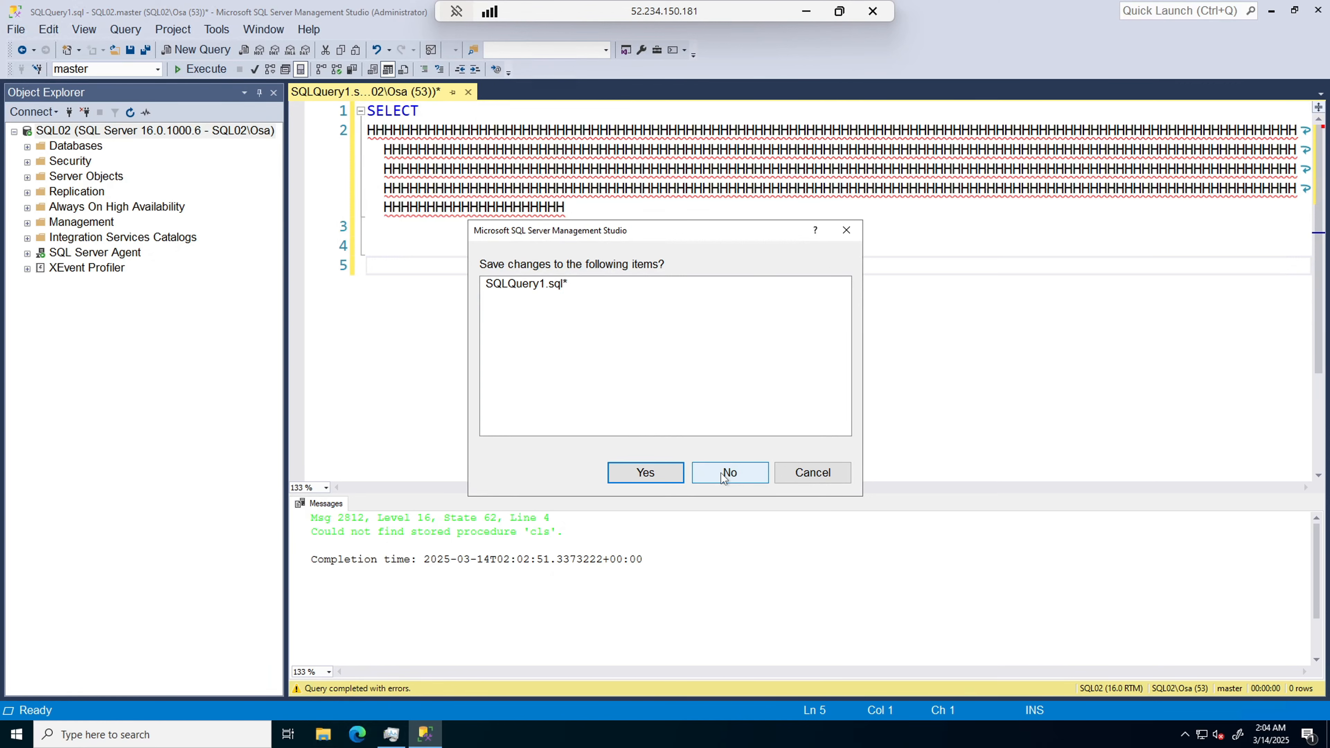
click(722, 473)
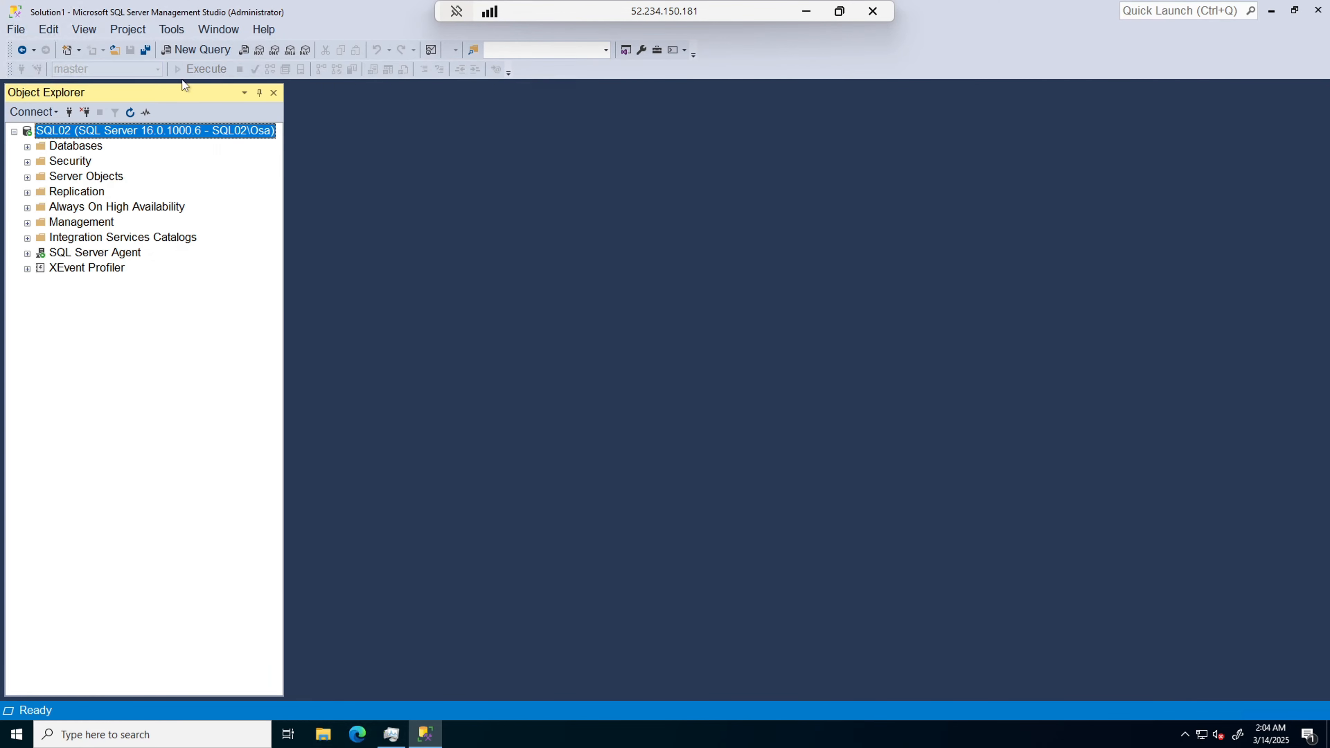
click(190, 52)
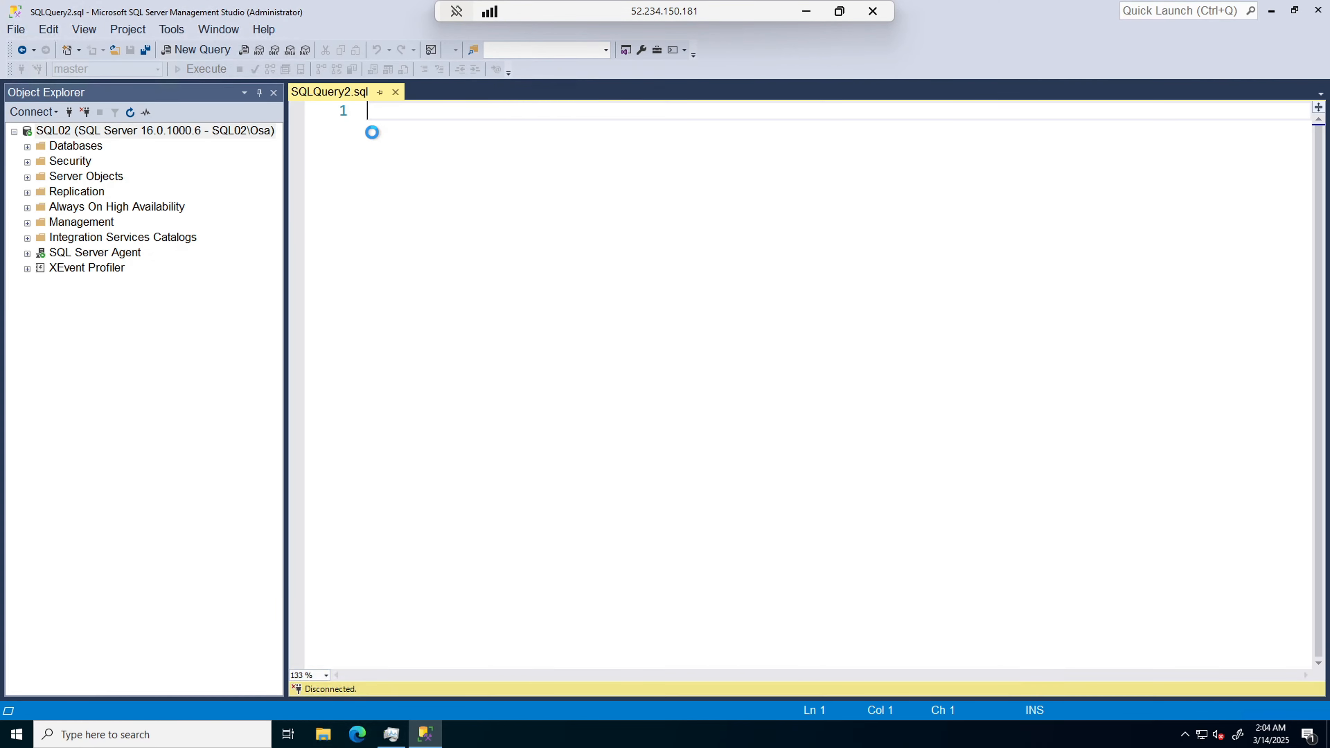
text(se)
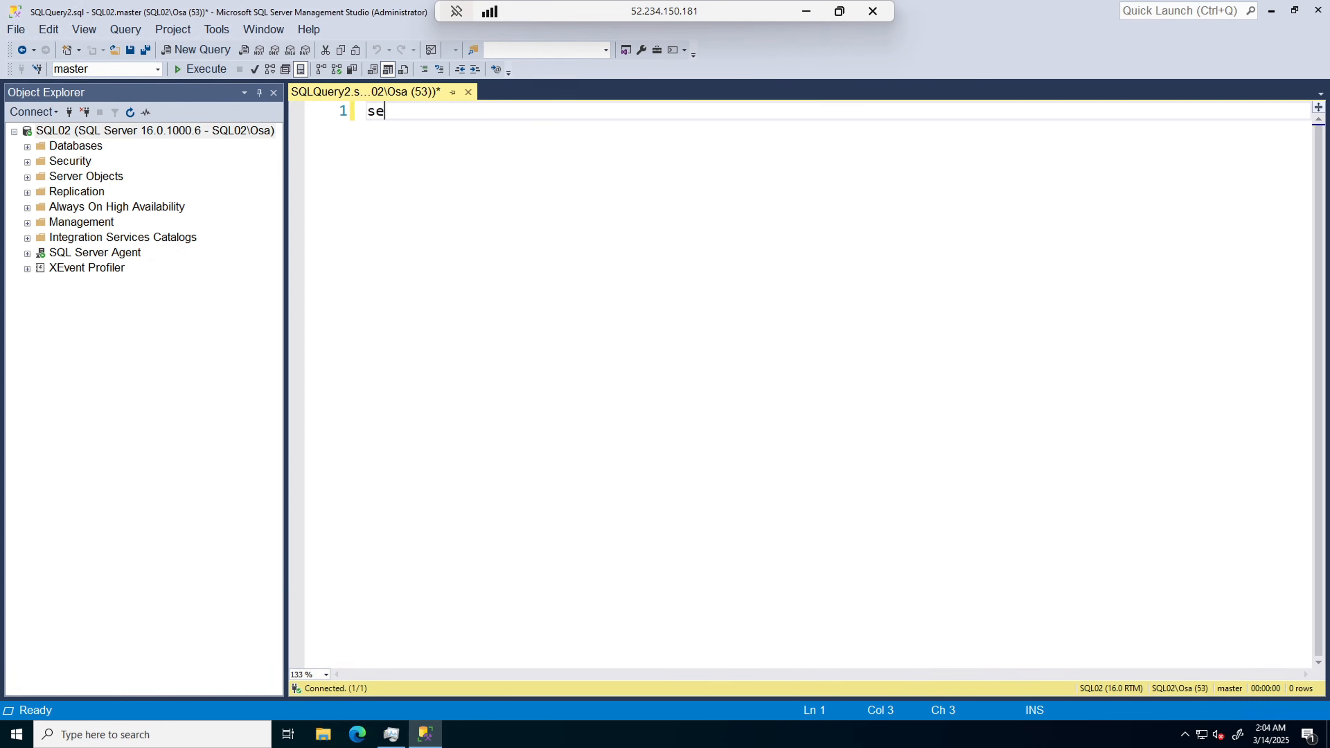
text(lect @@vers)
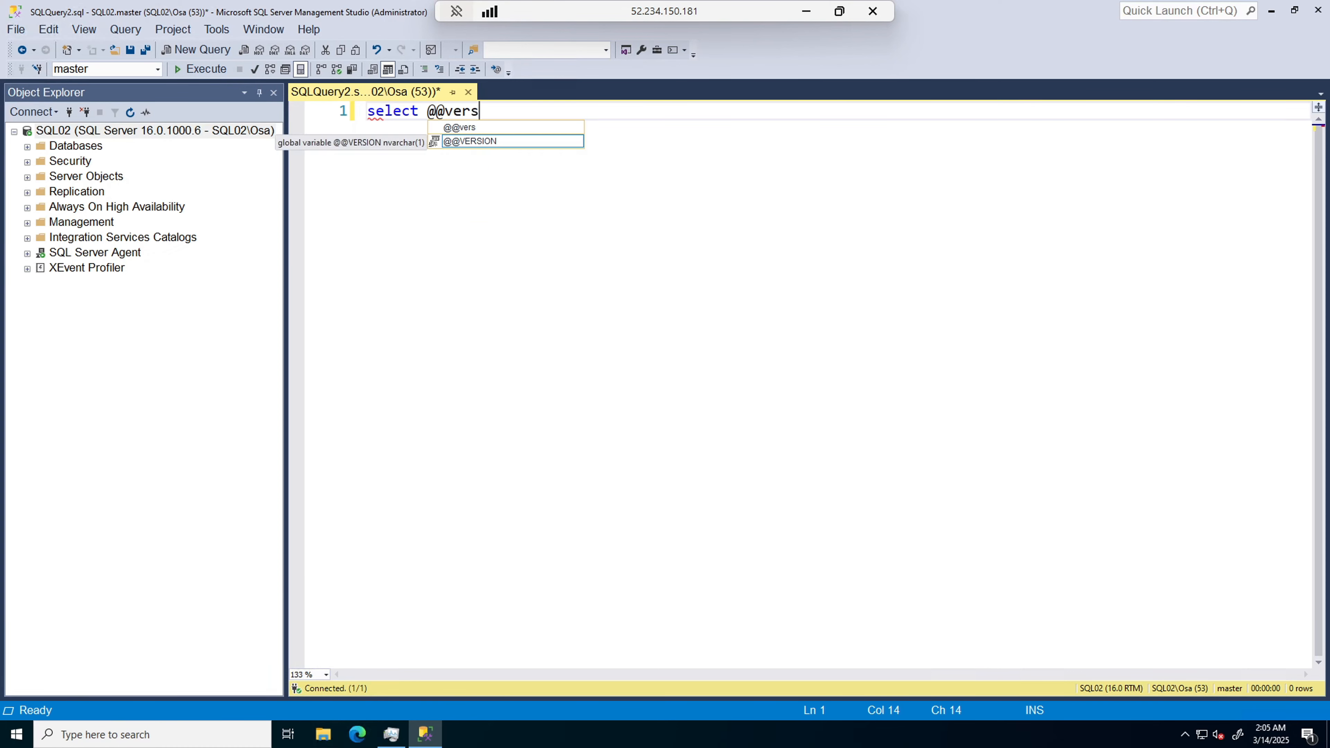
key(Tab)
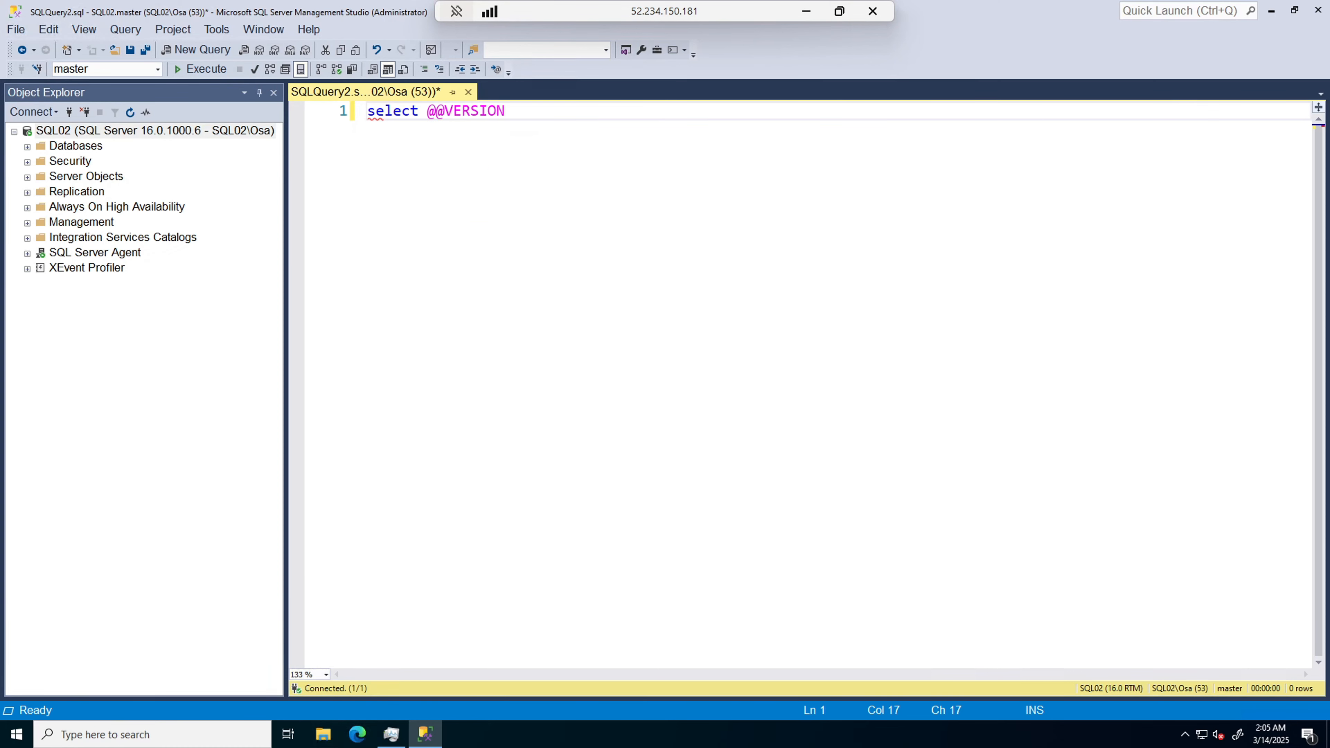
click(205, 72)
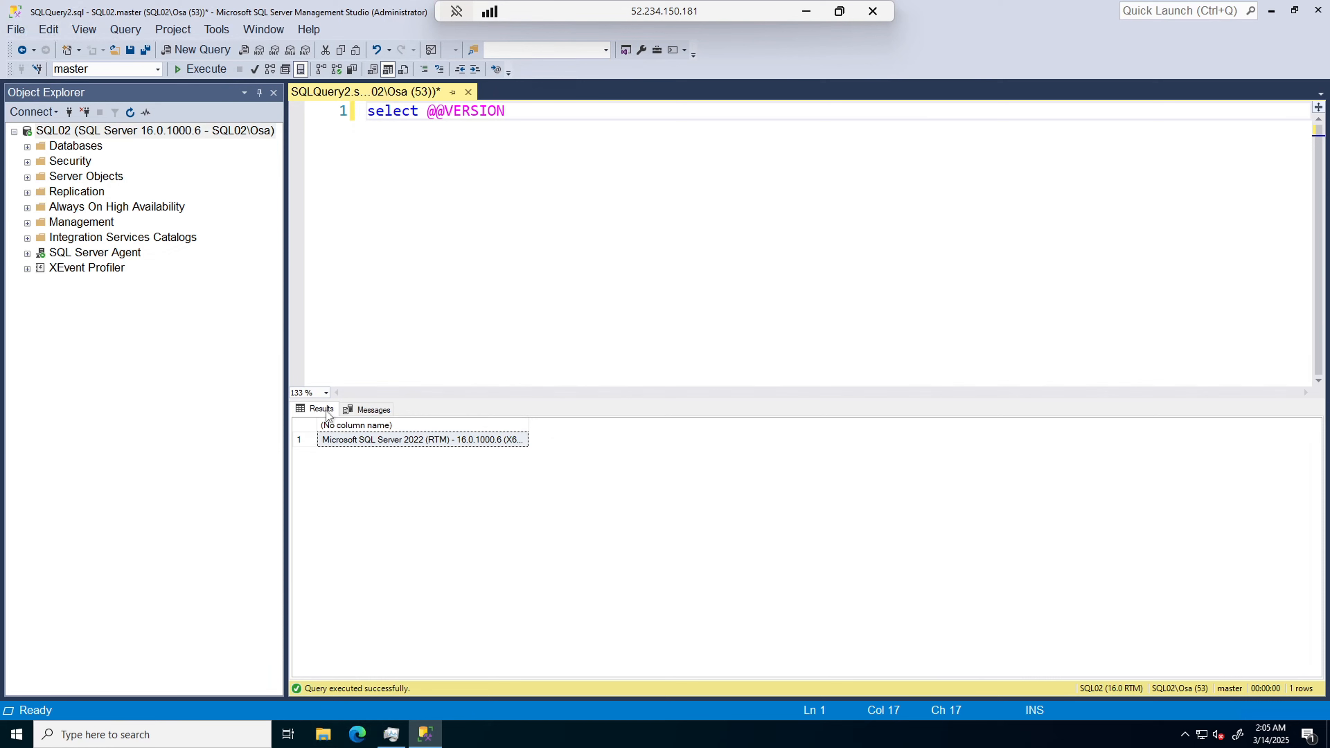
click(370, 410)
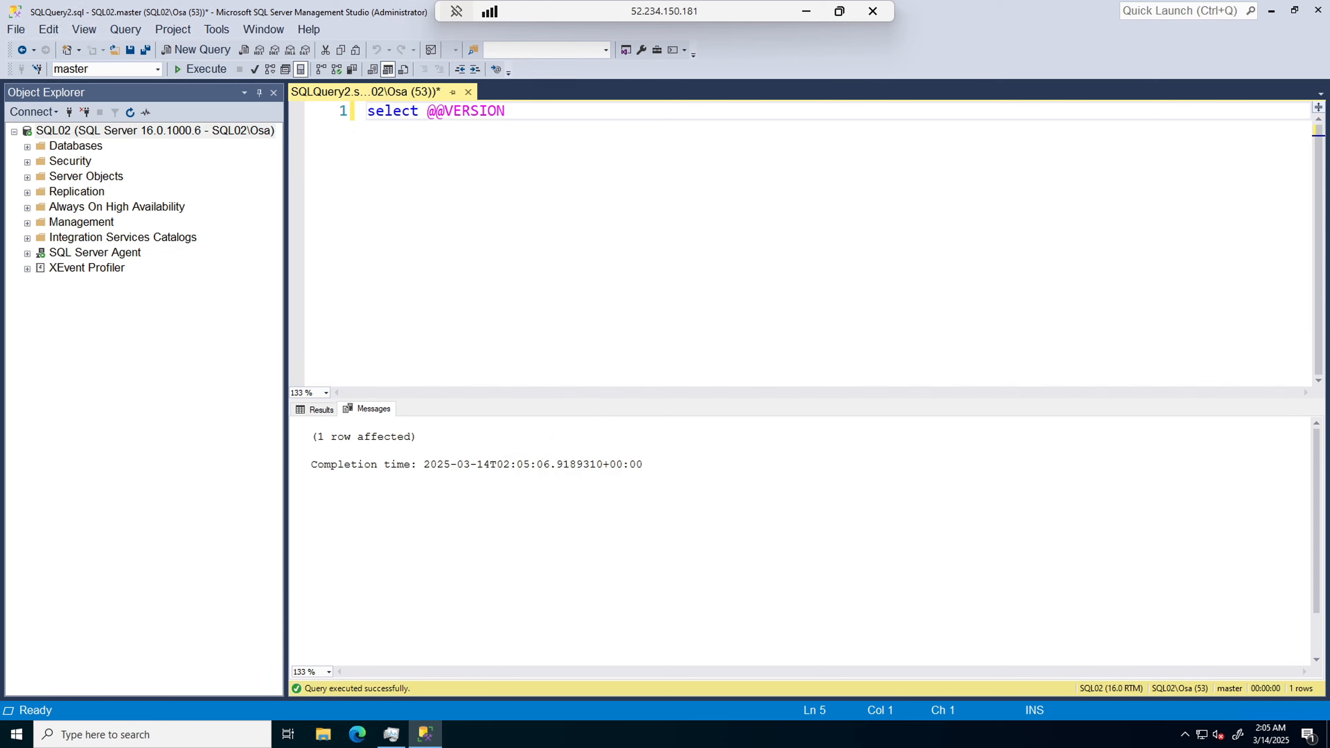
click(316, 414)
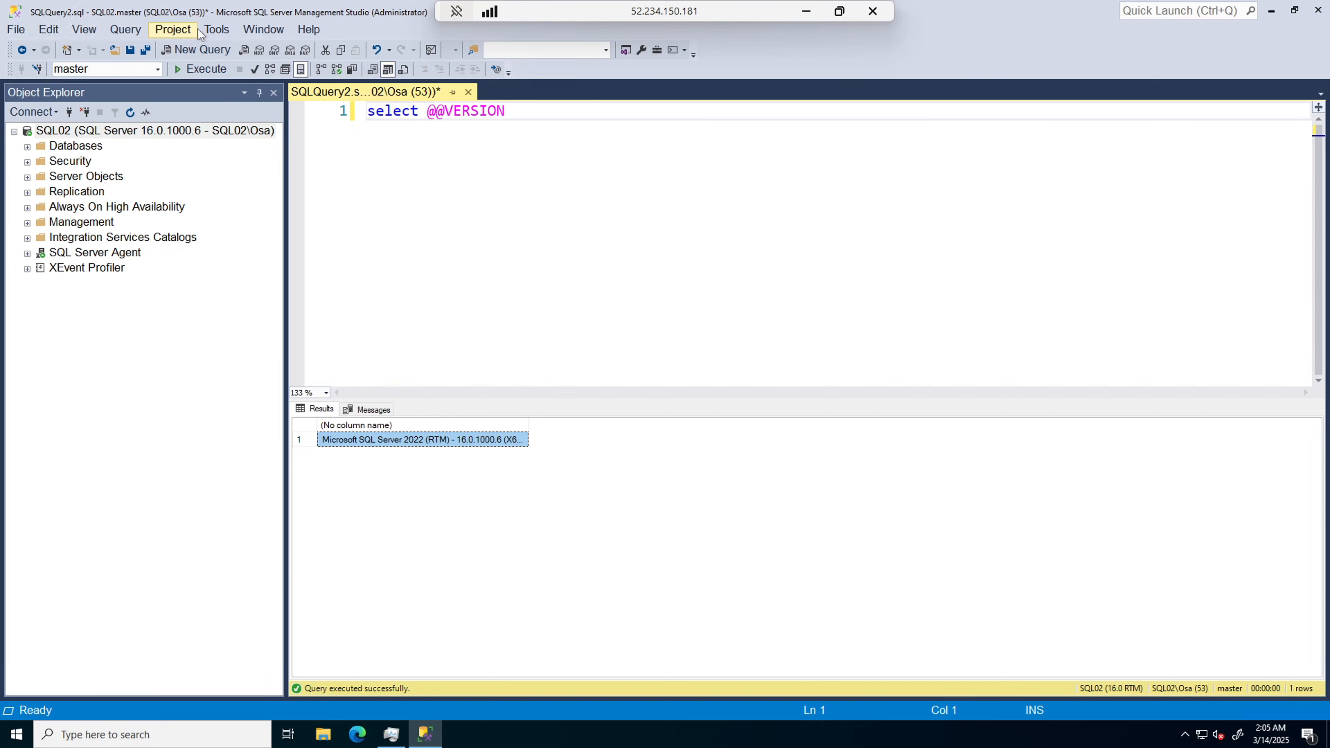
- Set the Grid Results font size to 14 in the Fonts and Colors options, keeping Microsoft Sans Serif, and apply it
click(214, 32)
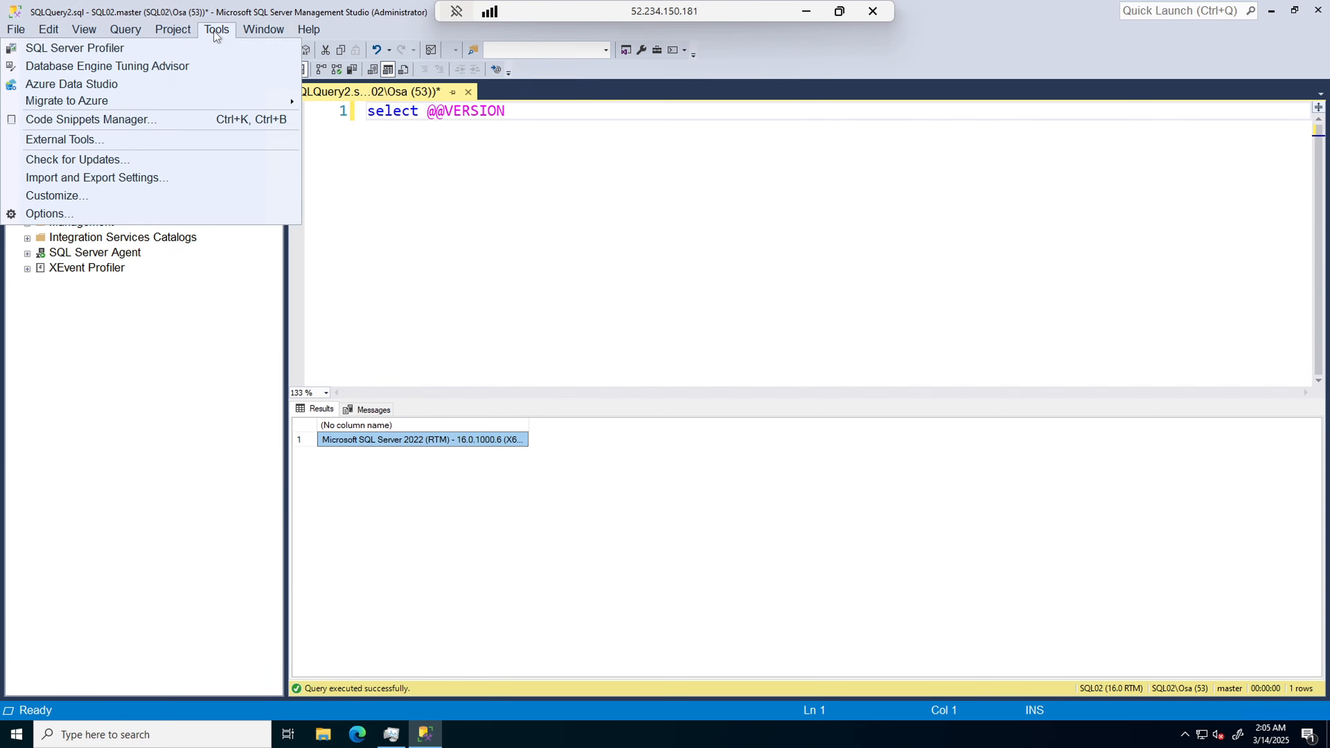
click(36, 213)
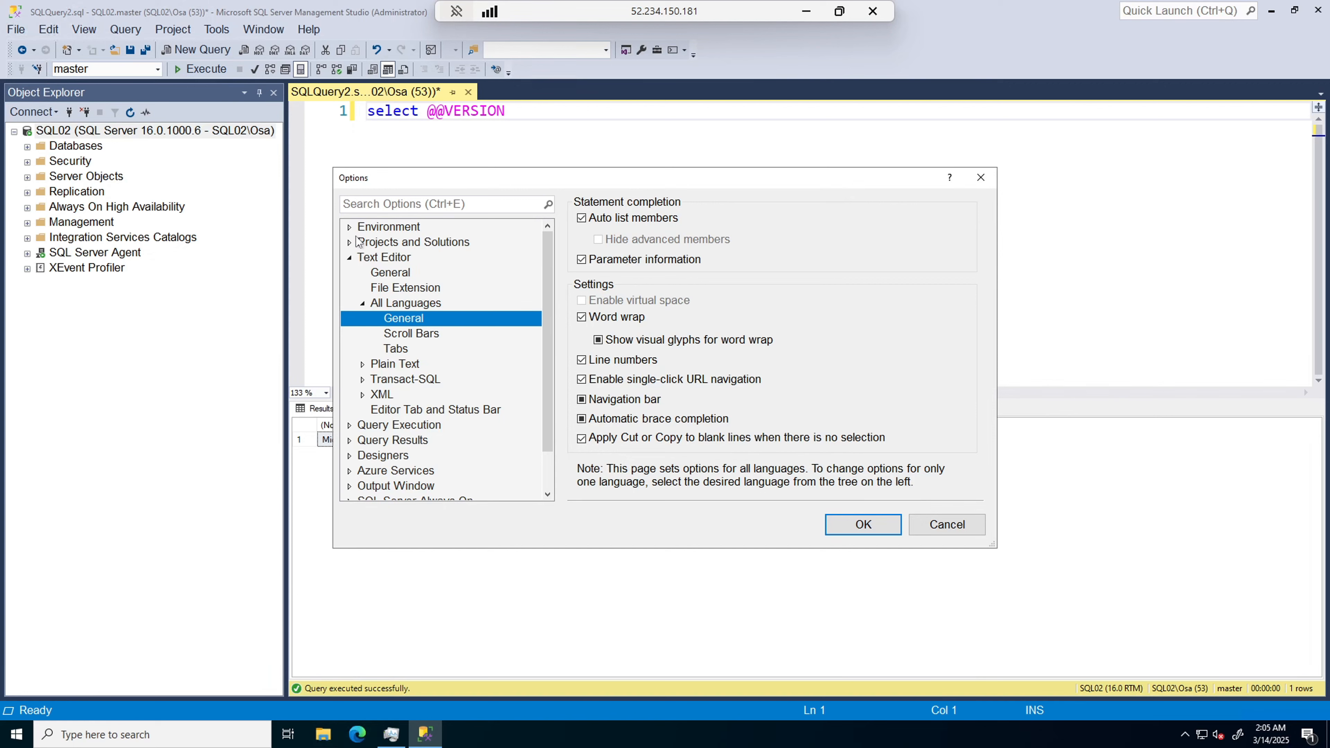
click(349, 228)
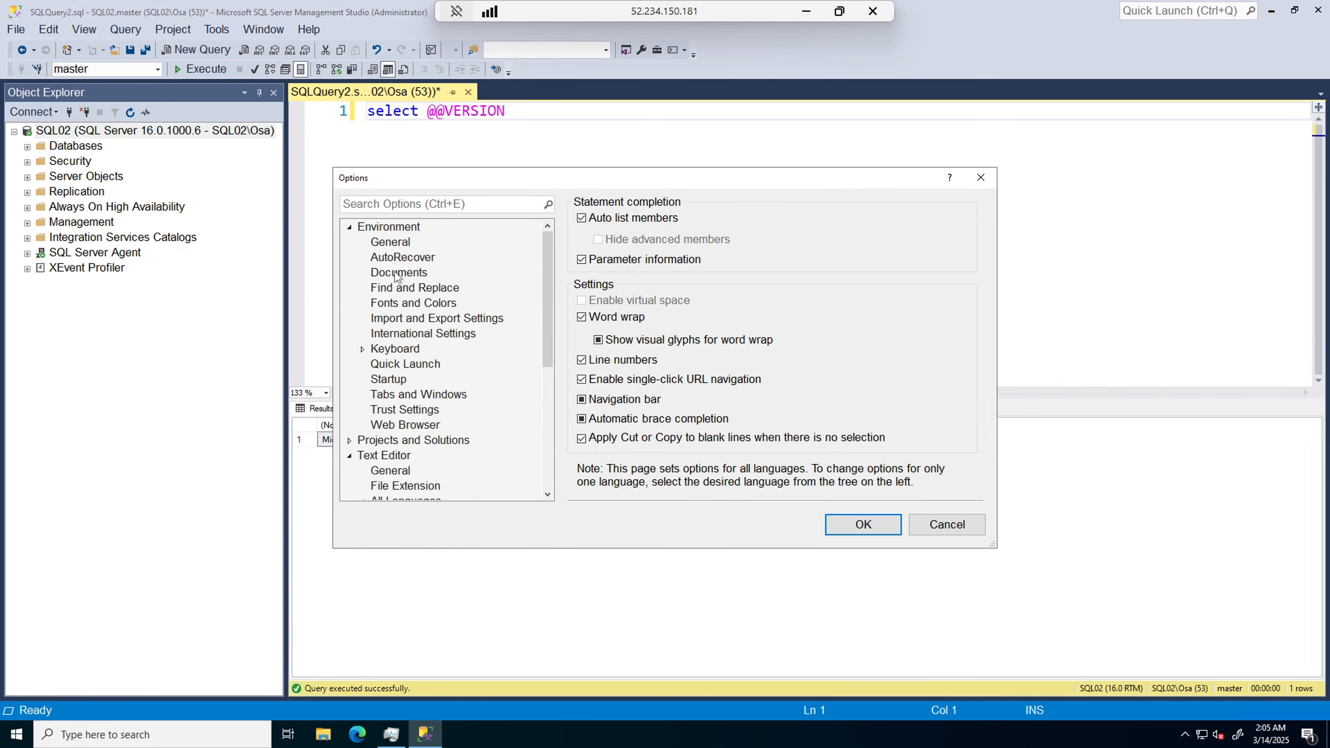
click(403, 307)
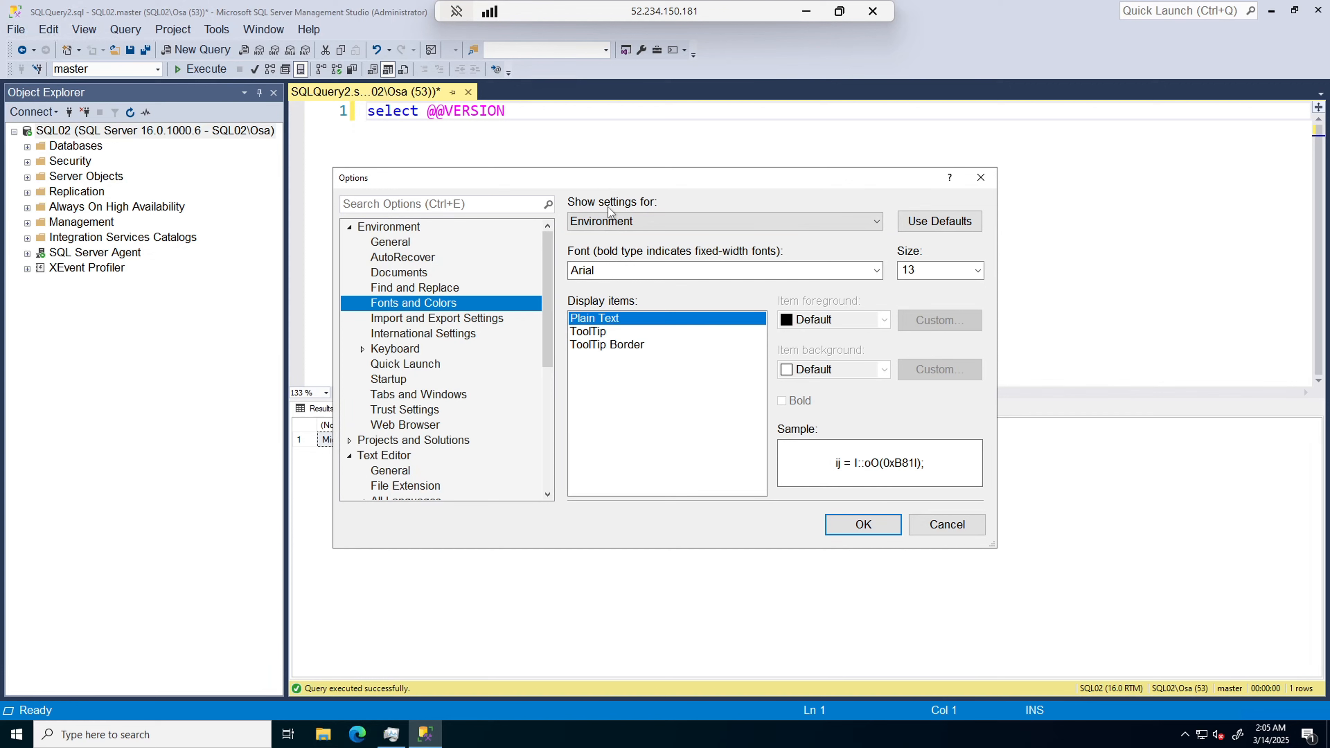
click(875, 222)
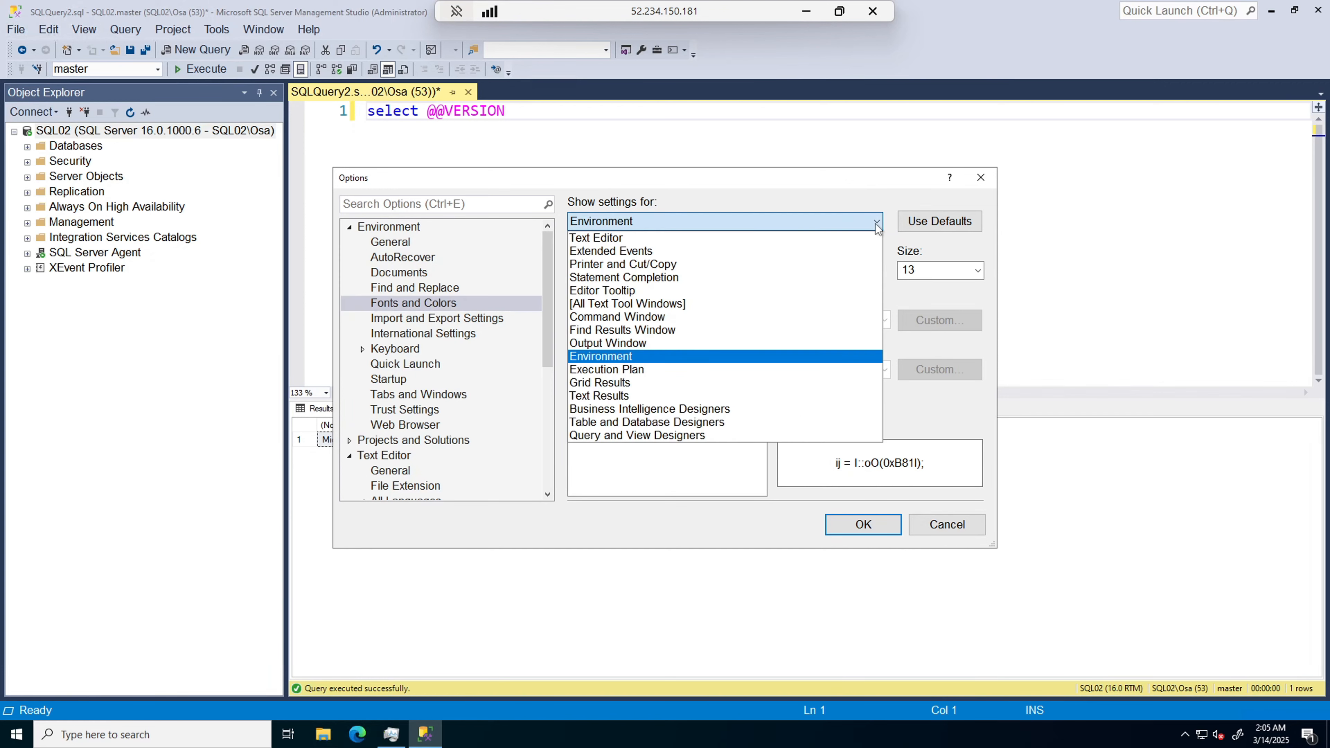
click(607, 384)
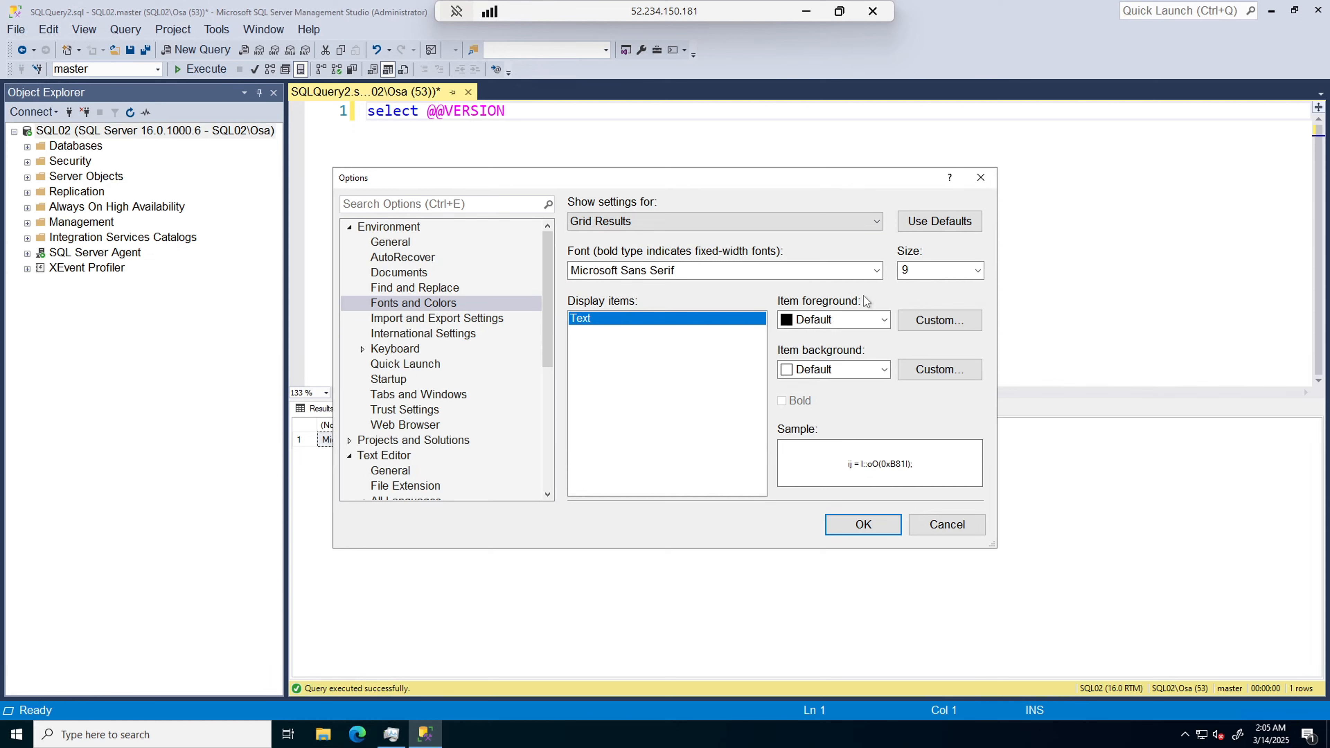
click(978, 271)
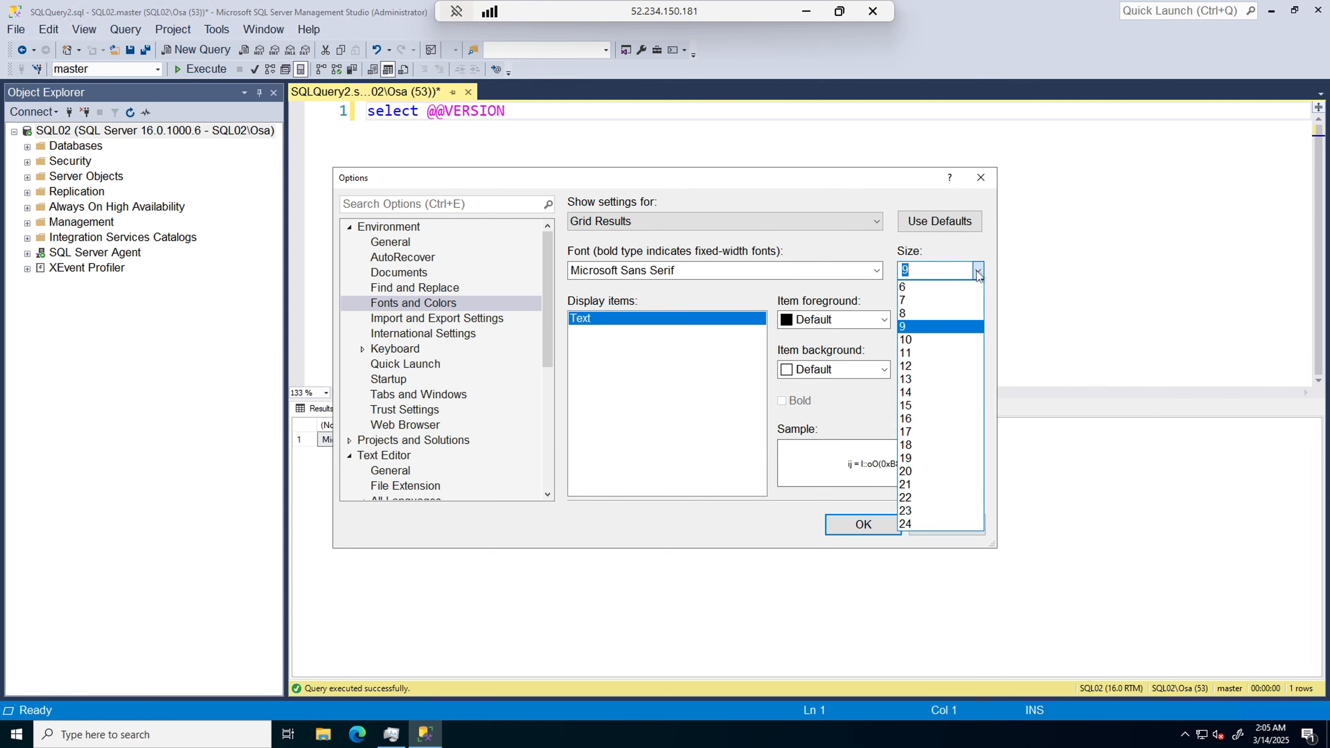
click(911, 393)
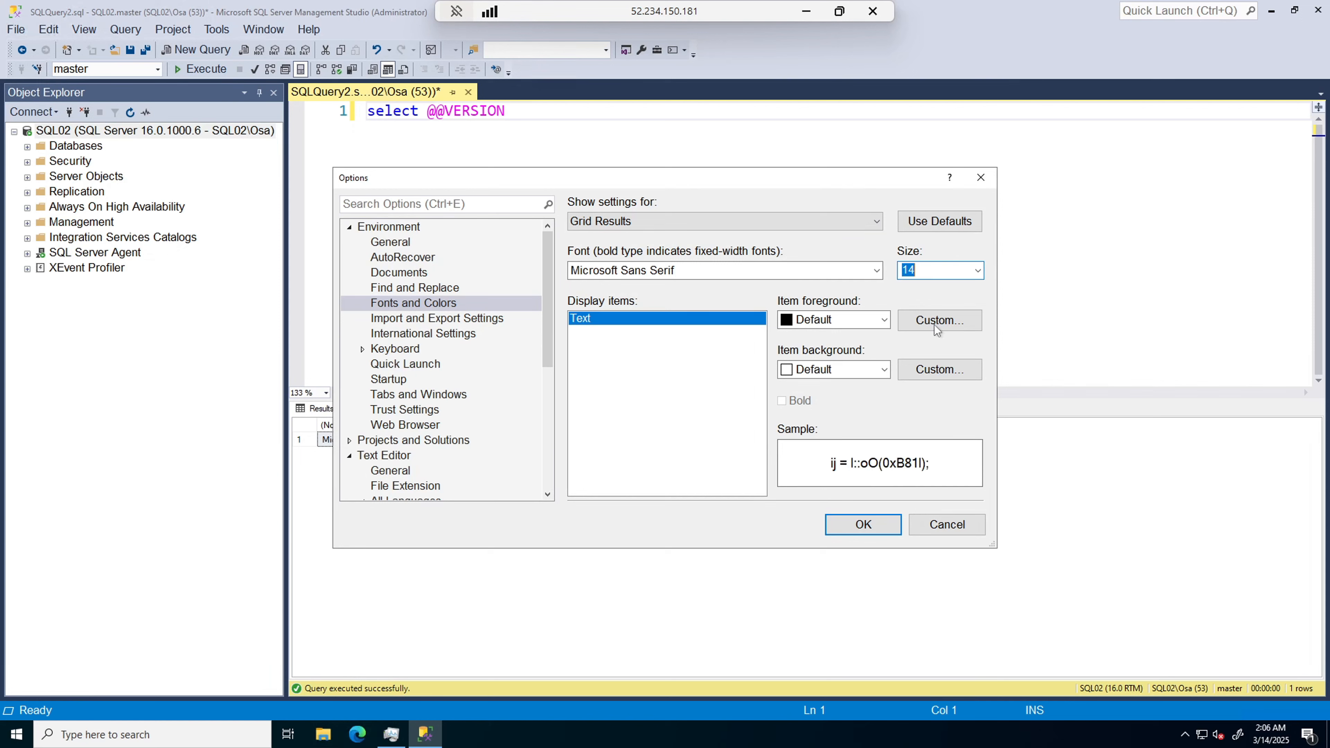
click(864, 526)
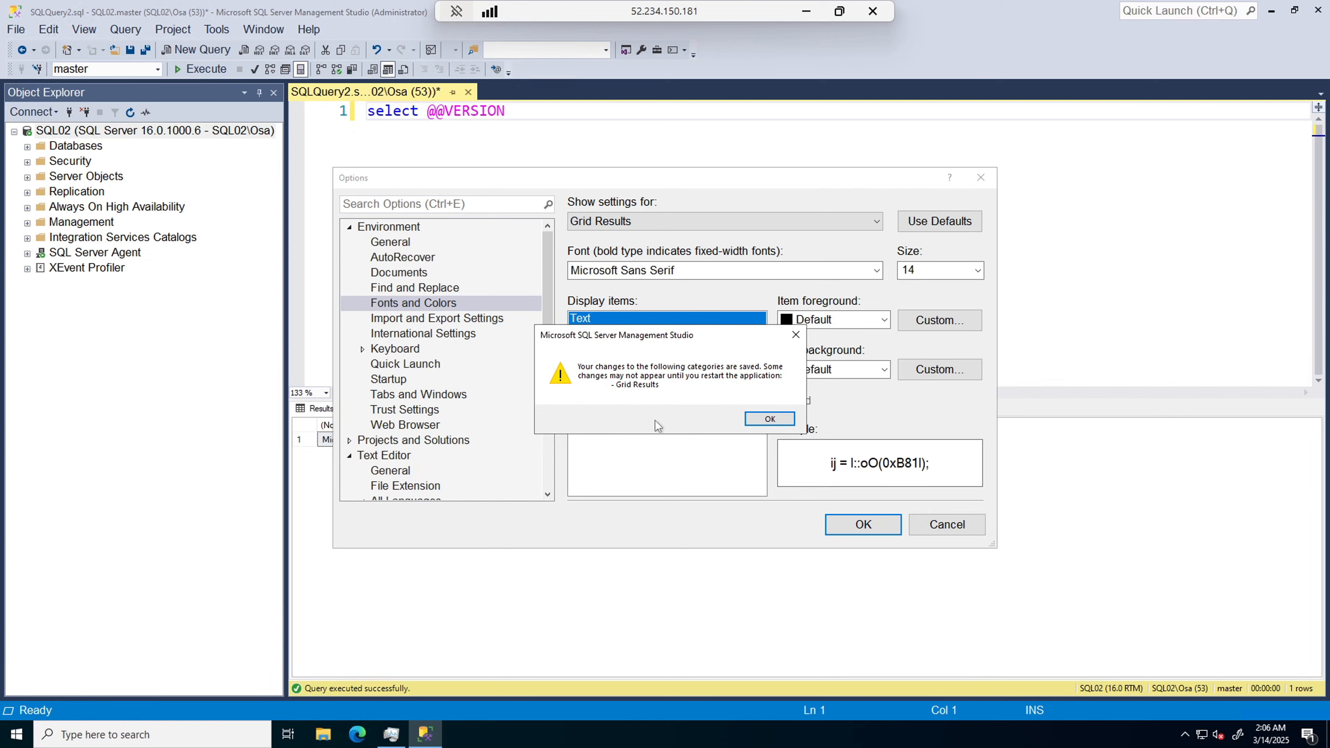
- Dismiss the Grid Results notice, enlarge the results pane and capture the query with its results grid in Snipping Tool
click(769, 418)
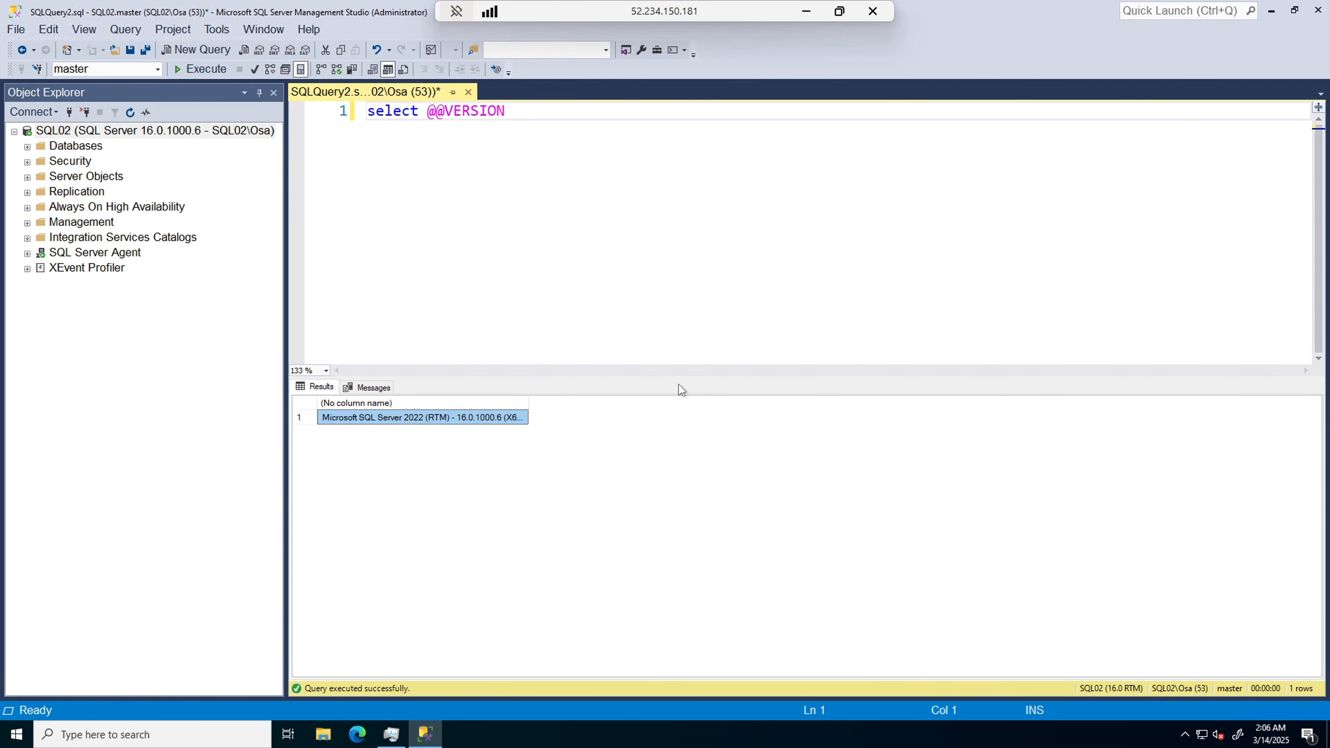
drag(676, 378, 648, 250)
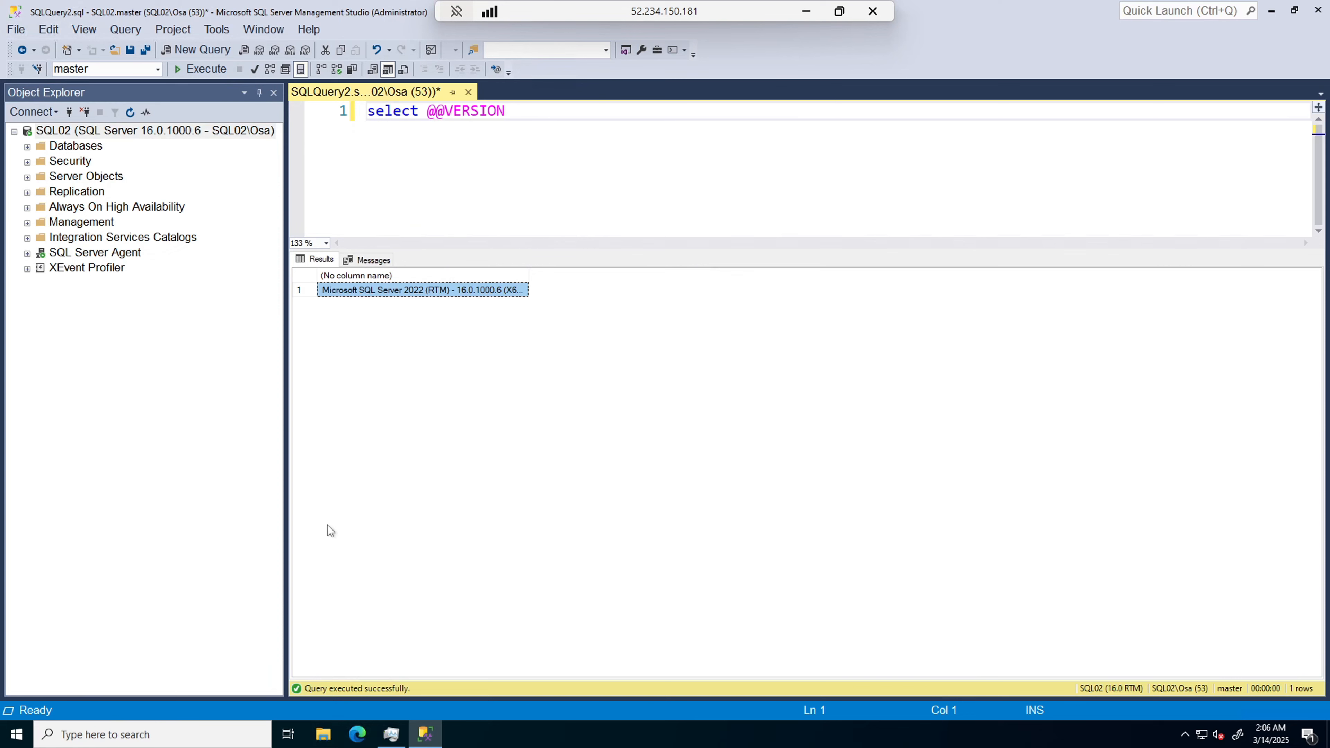
click(126, 735)
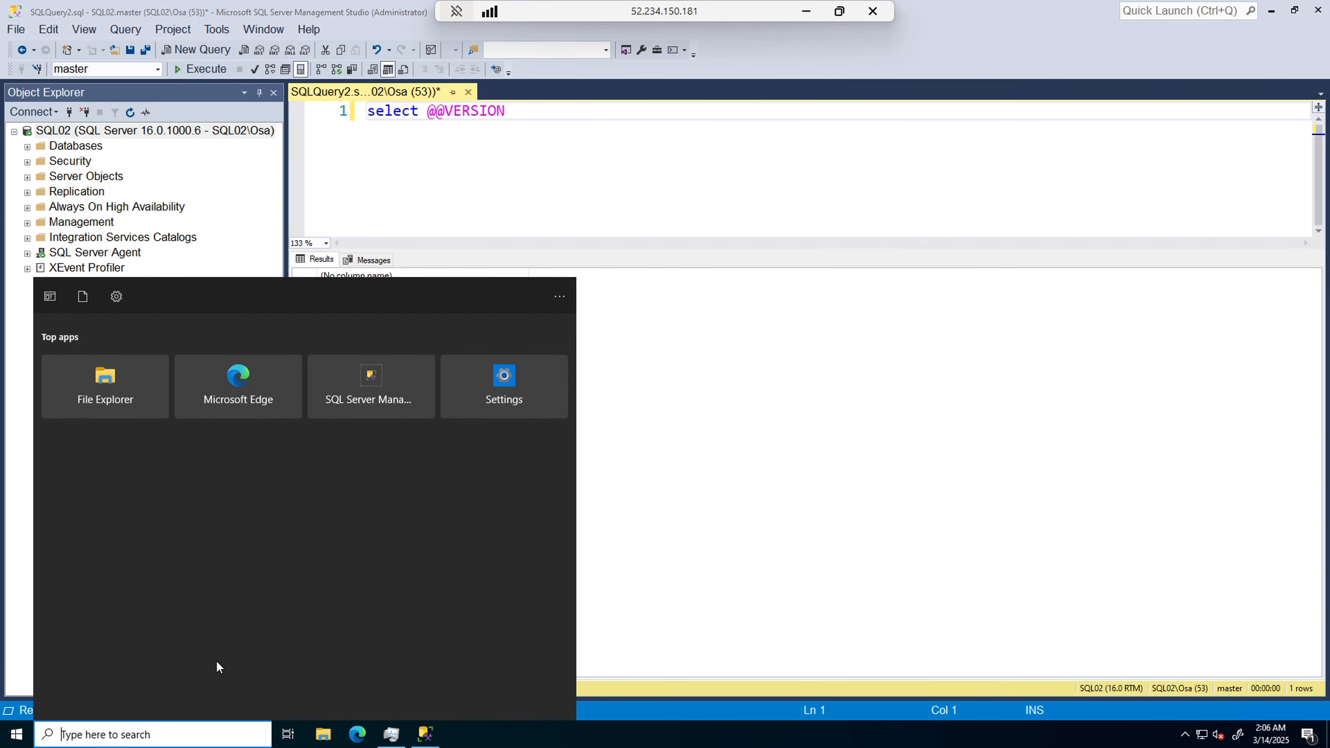
text(snip)
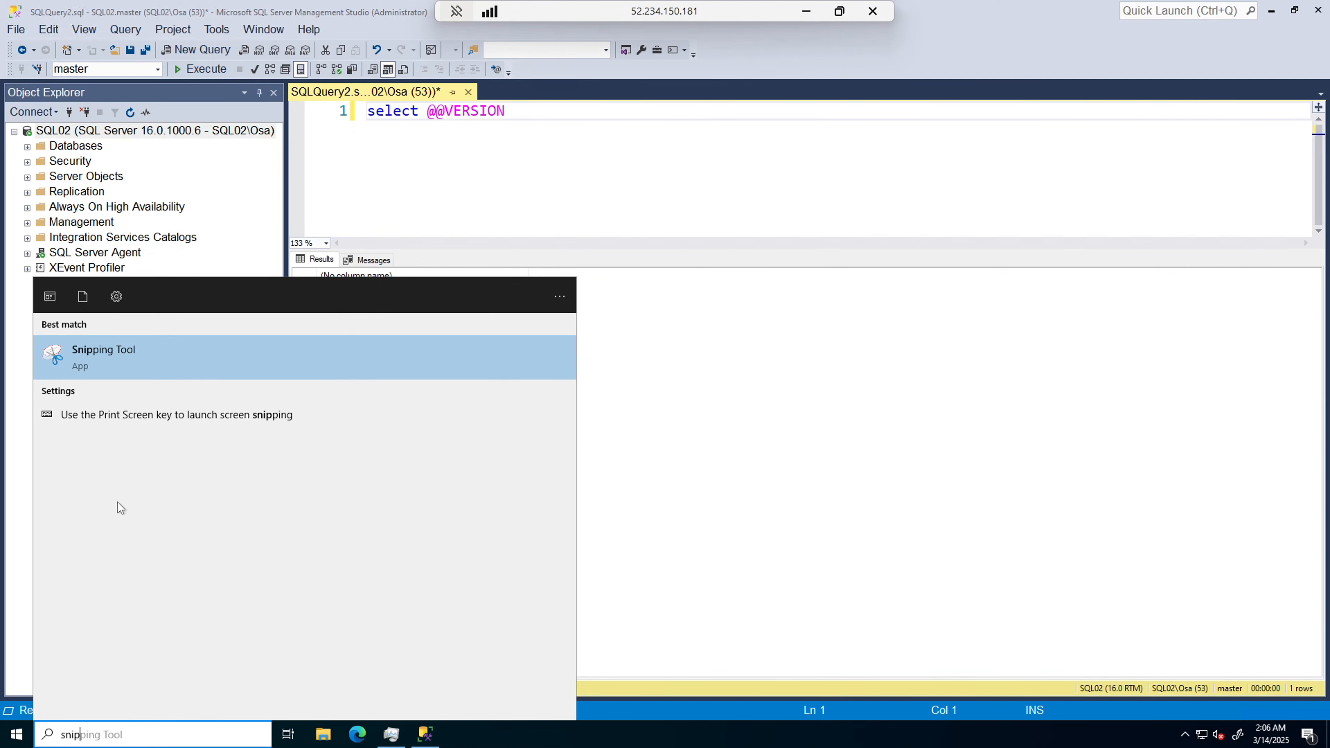
click(141, 354)
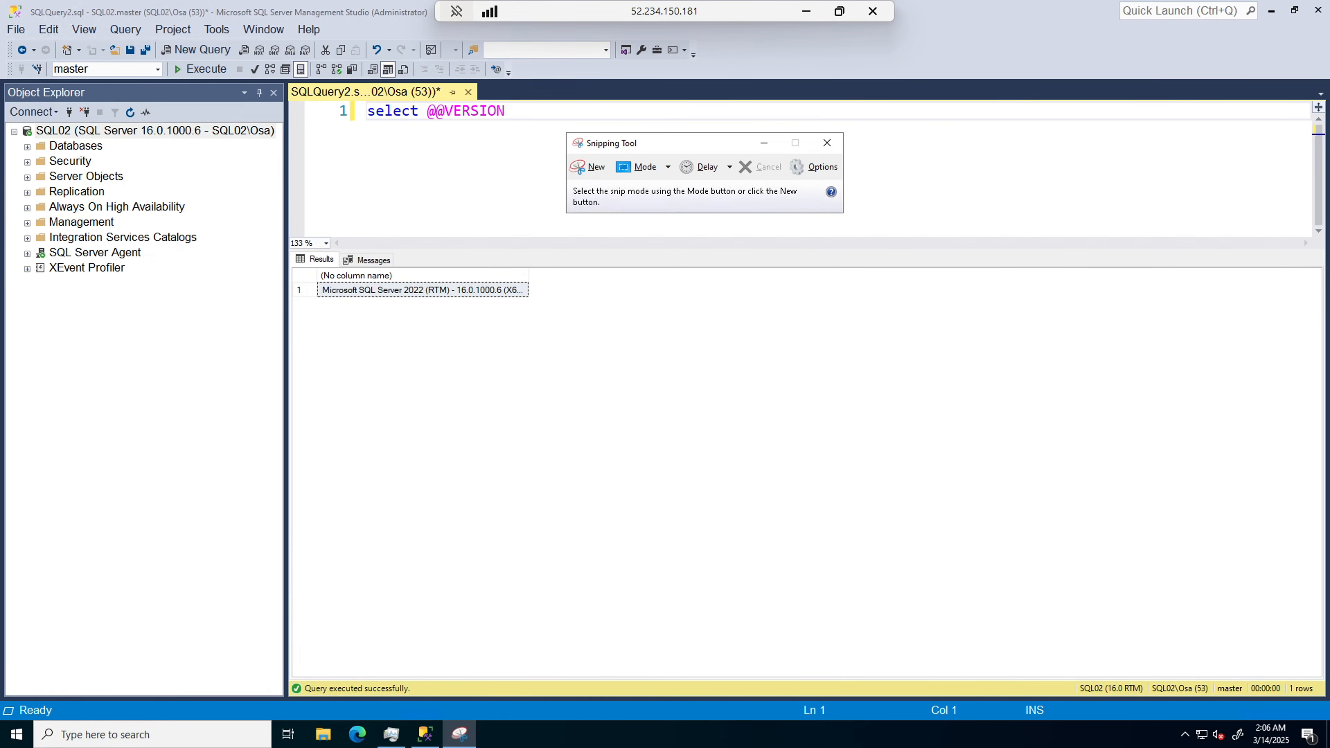
click(588, 167)
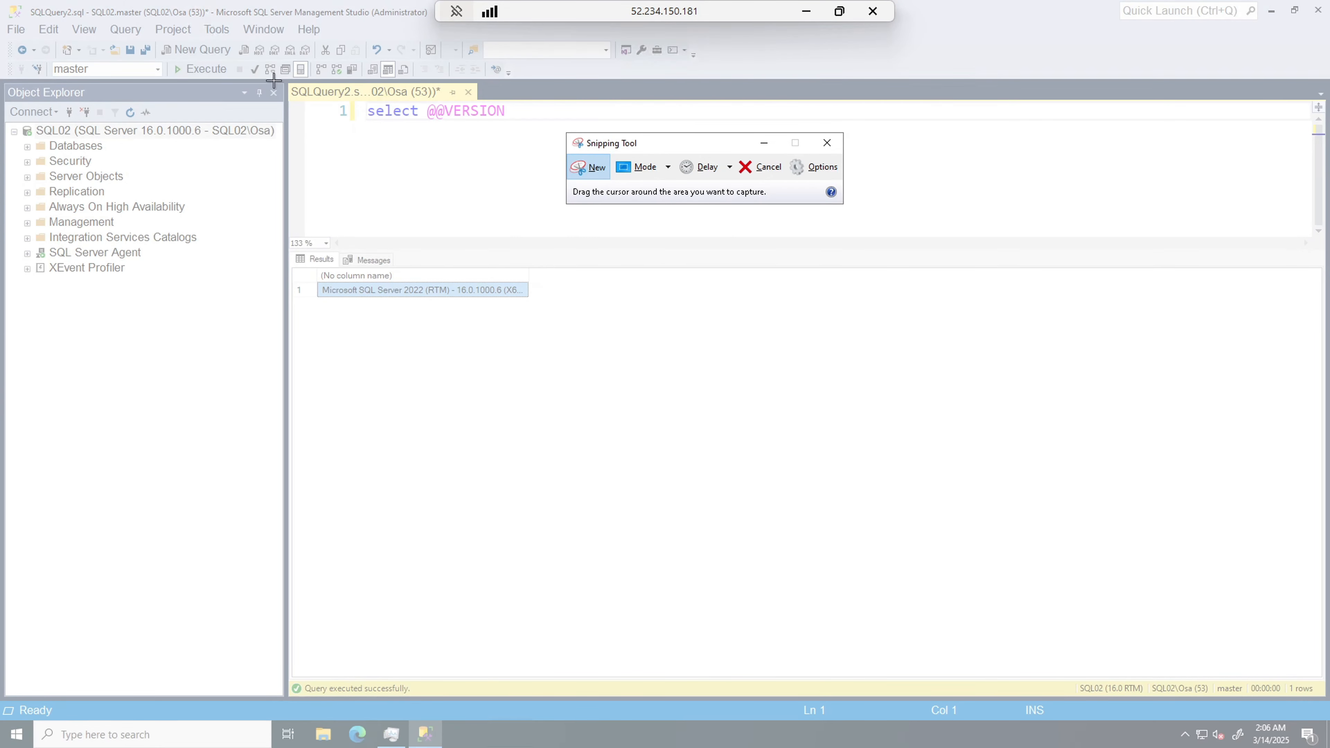
drag(273, 78, 734, 389)
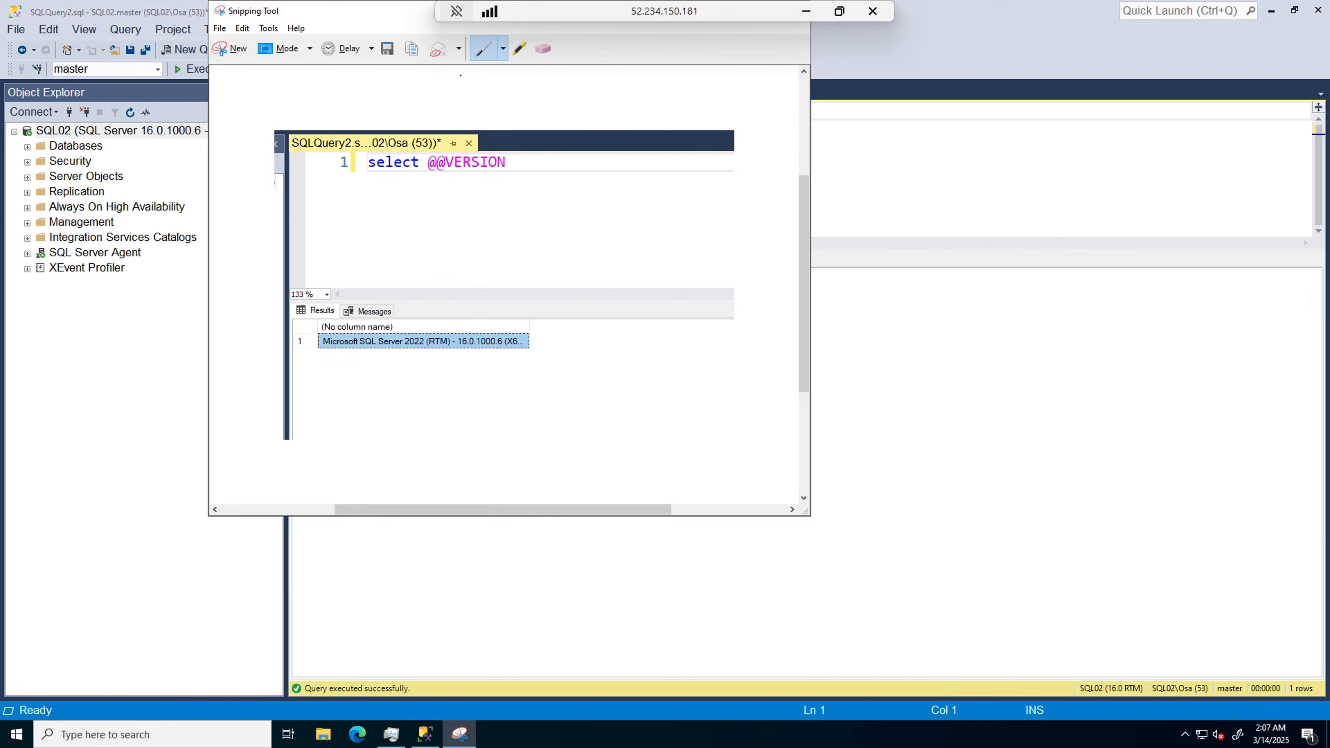
- Restart SQL Server Management Studio without saving SQLQuery2.sql and reconnect to SQL02 with Windows Authentication
click(925, 183)
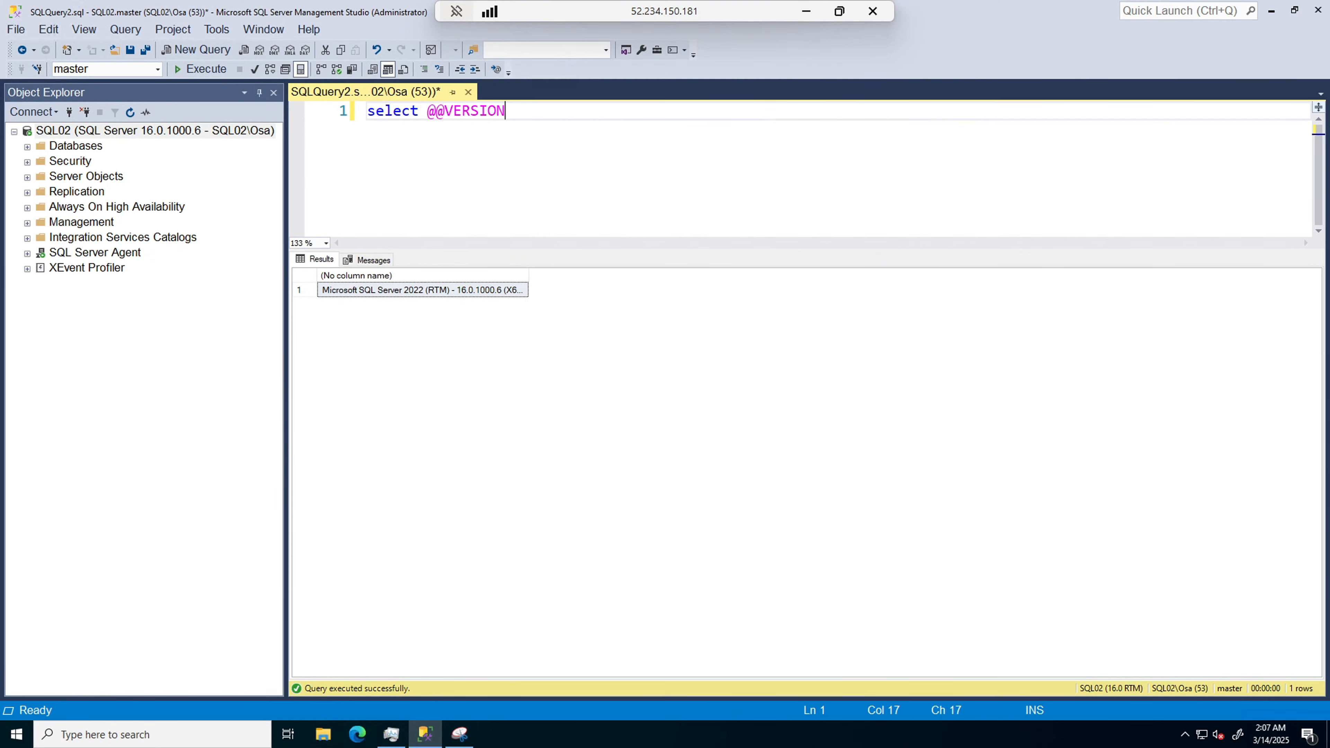
click(468, 95)
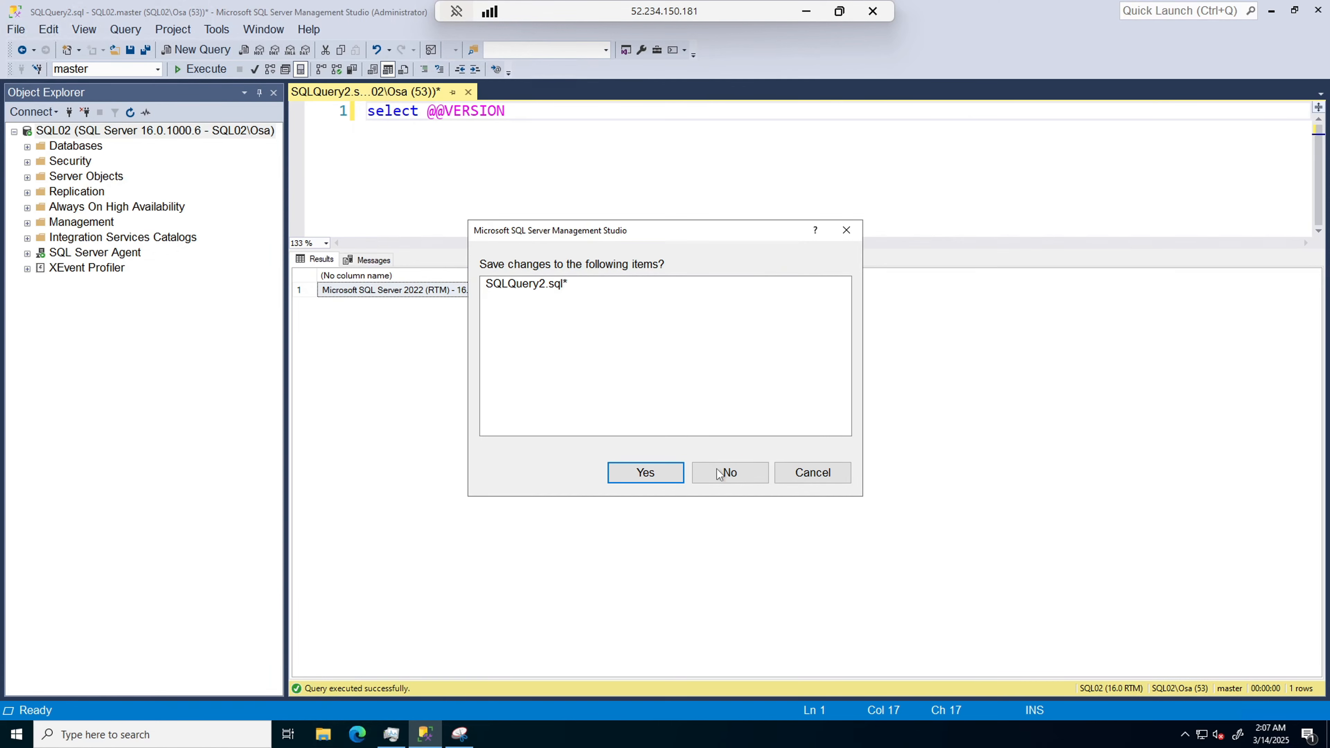
click(730, 473)
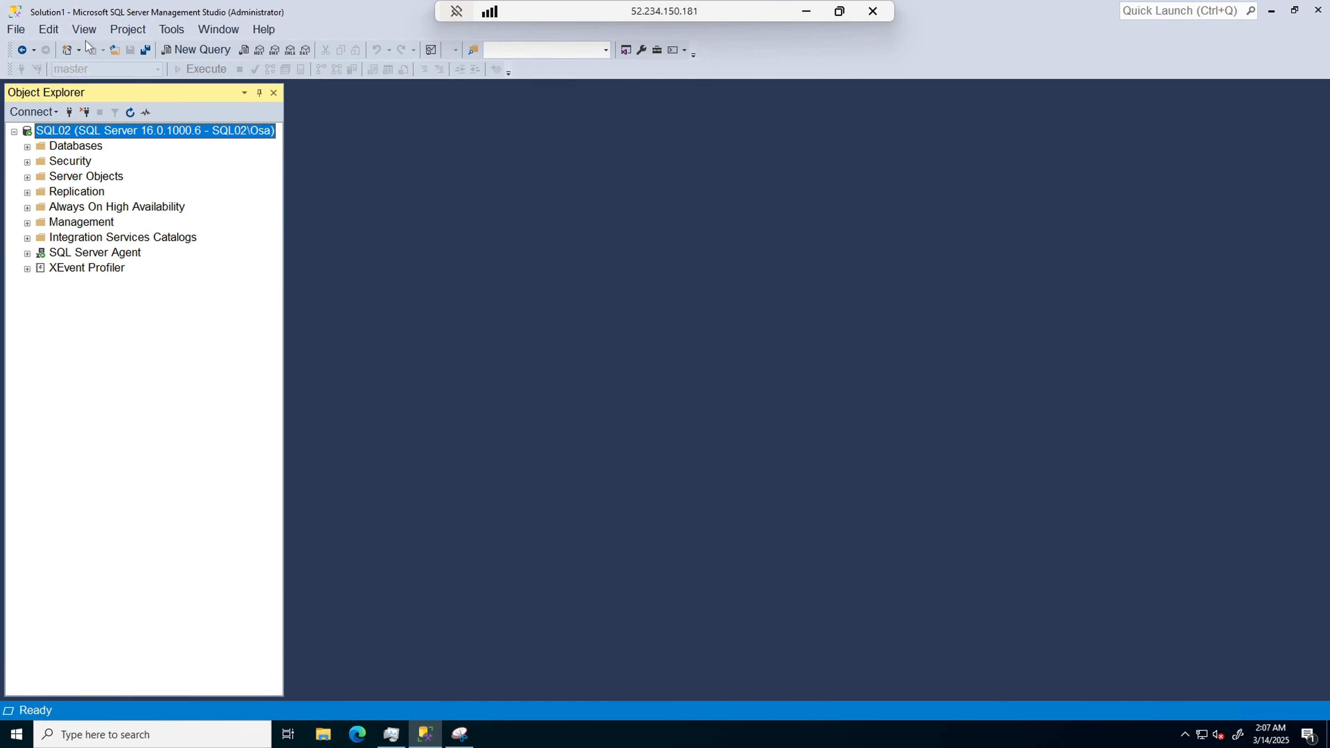
click(16, 29)
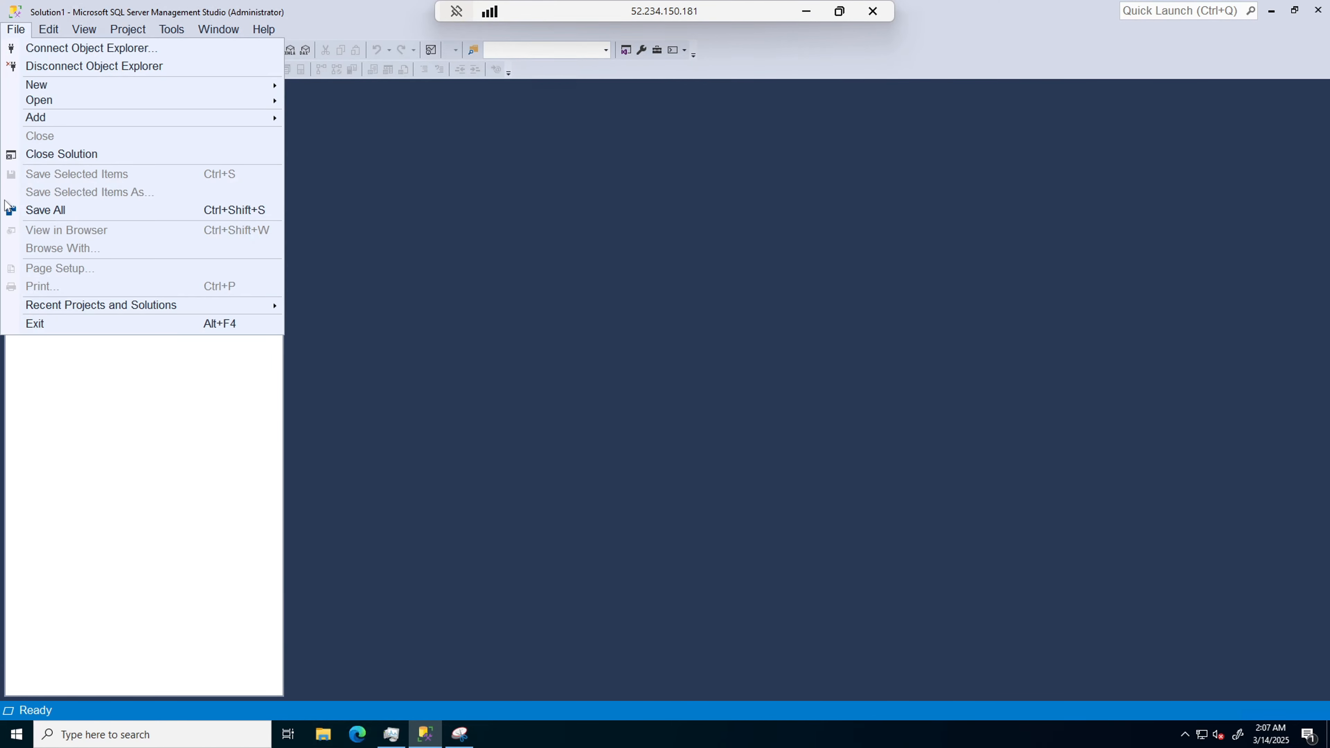
click(46, 327)
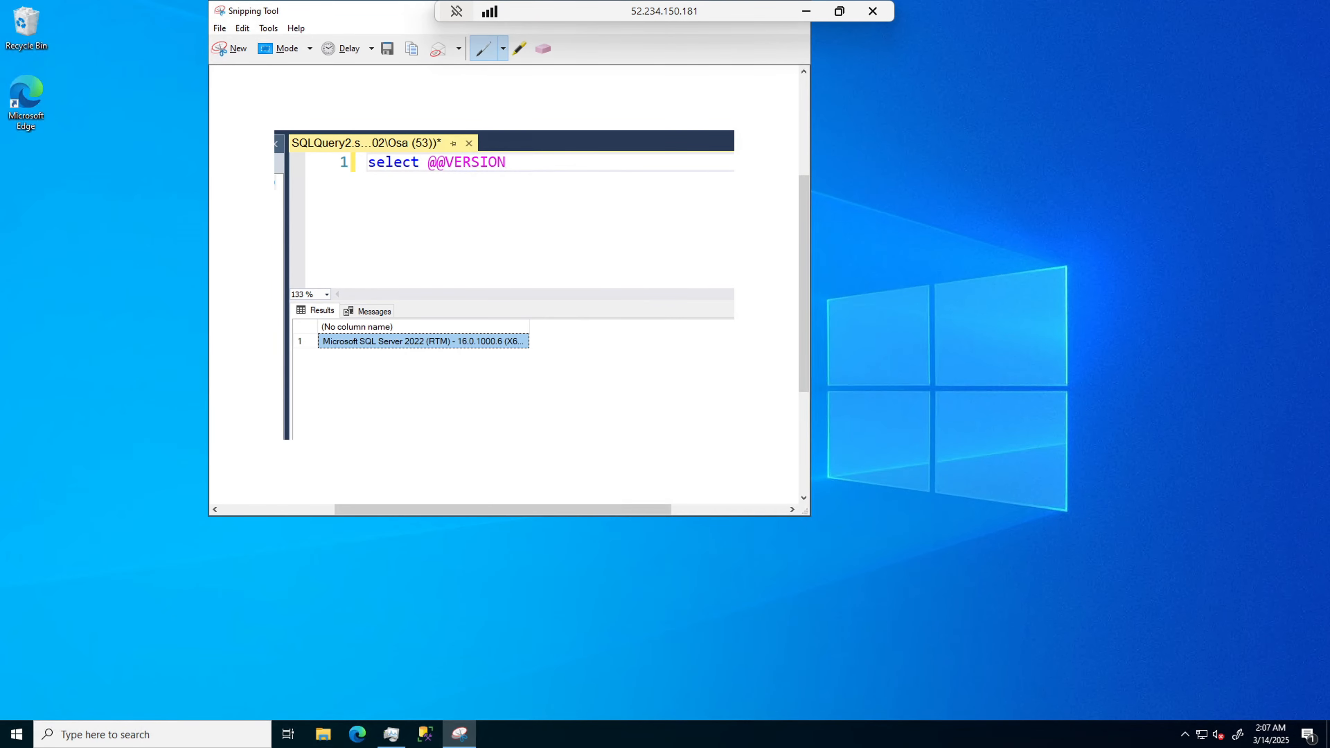
click(426, 735)
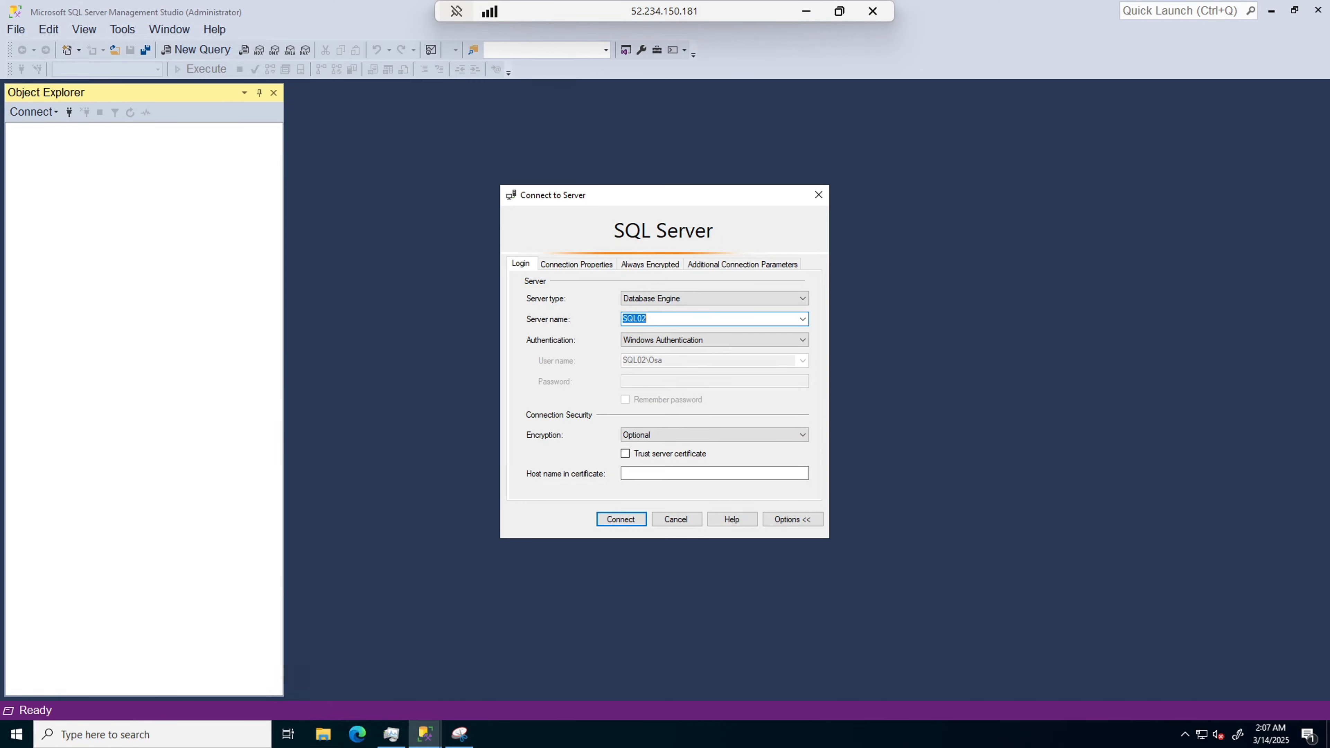
click(620, 519)
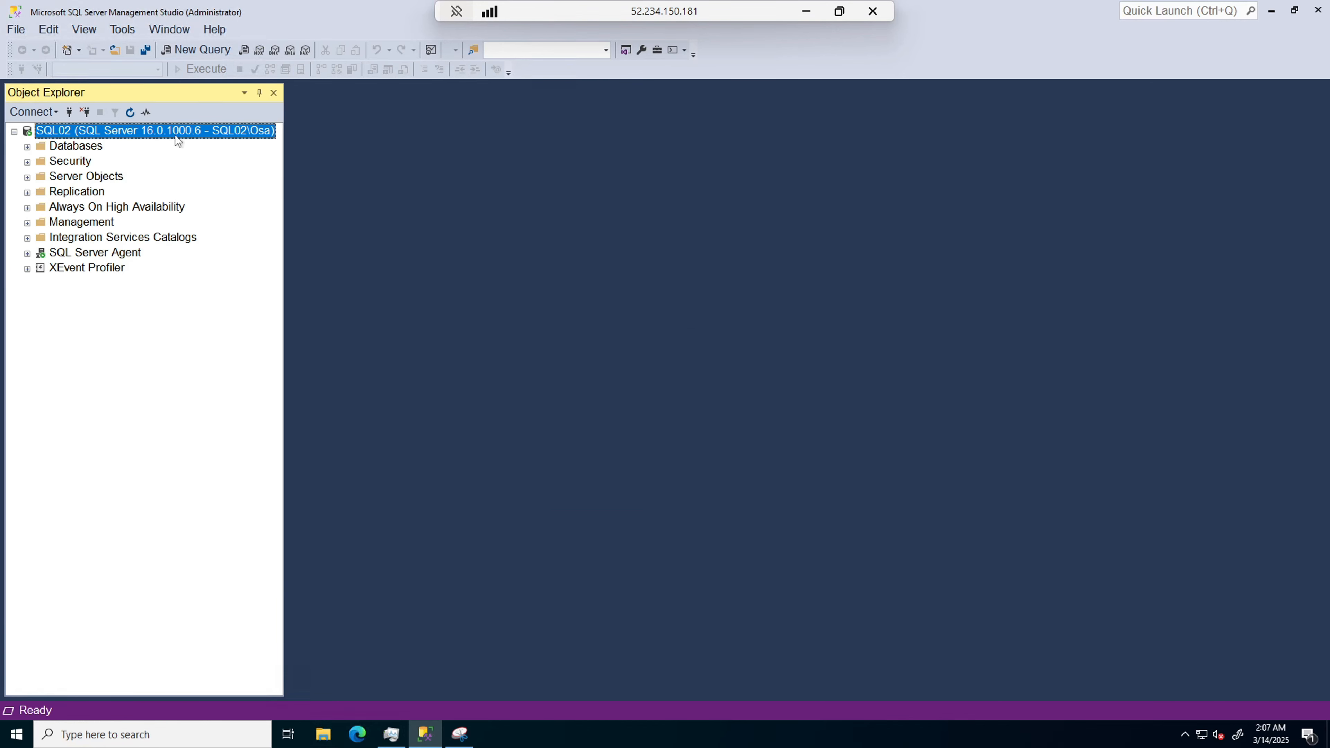
click(183, 51)
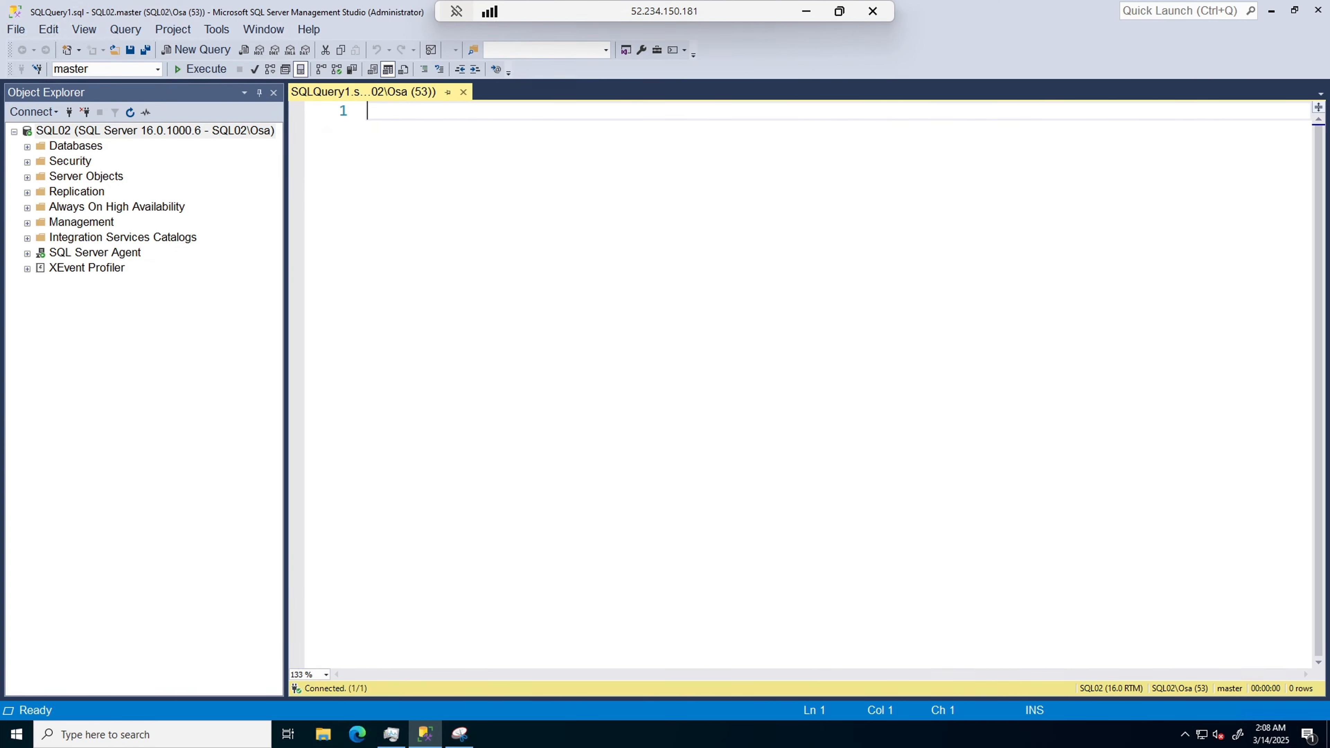
text(SELECT @@)
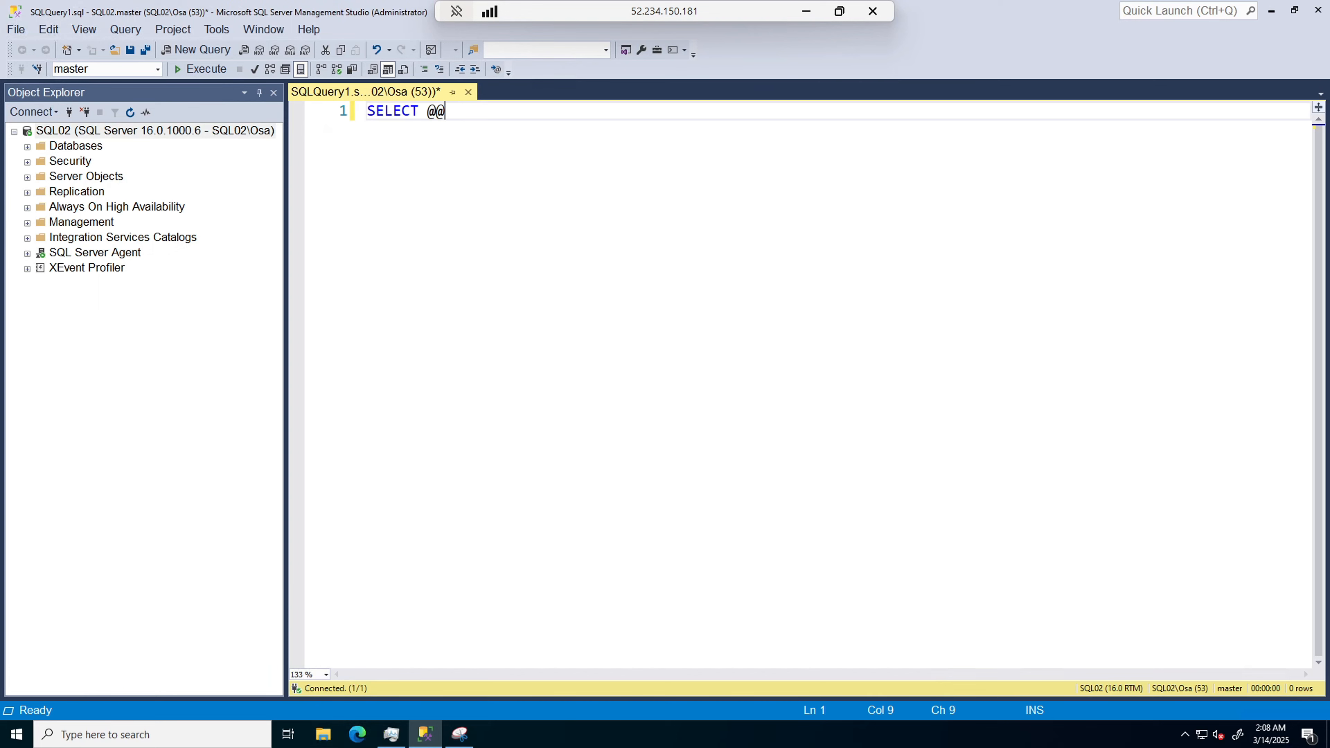
text(VERSION)
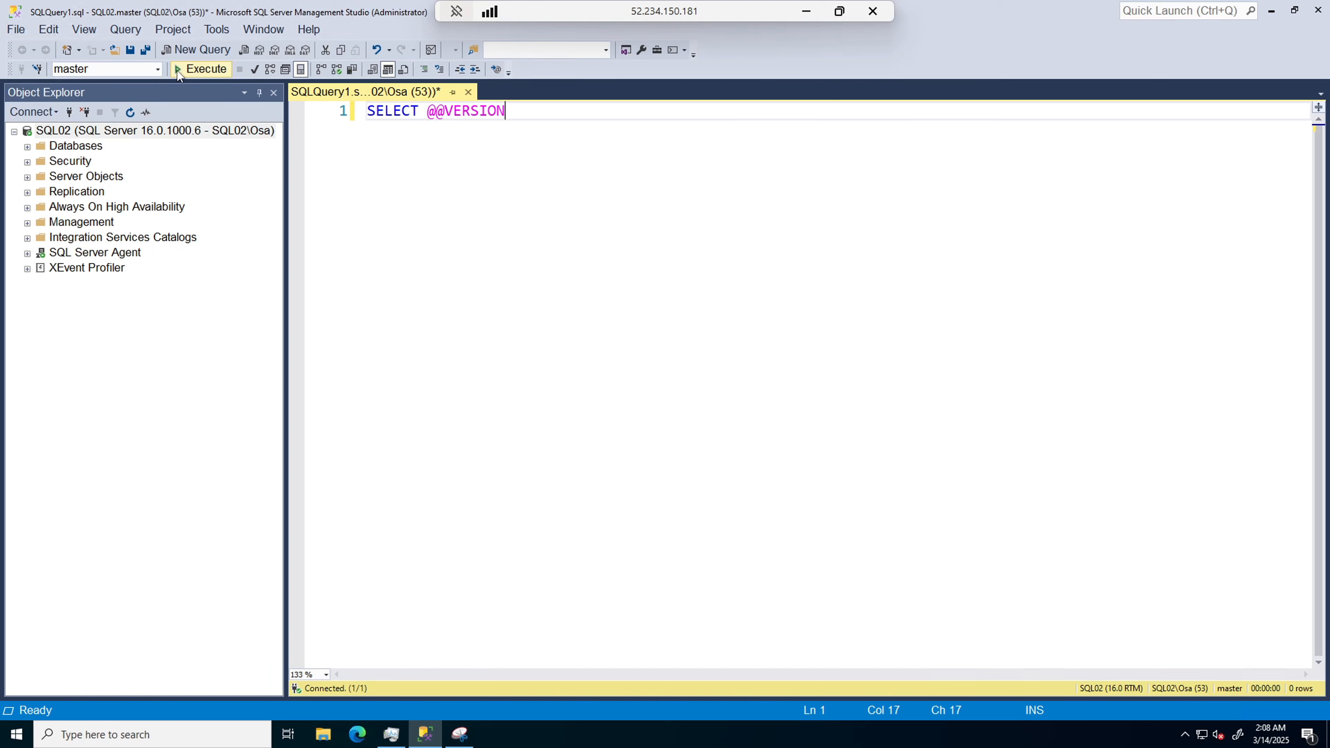
click(181, 70)
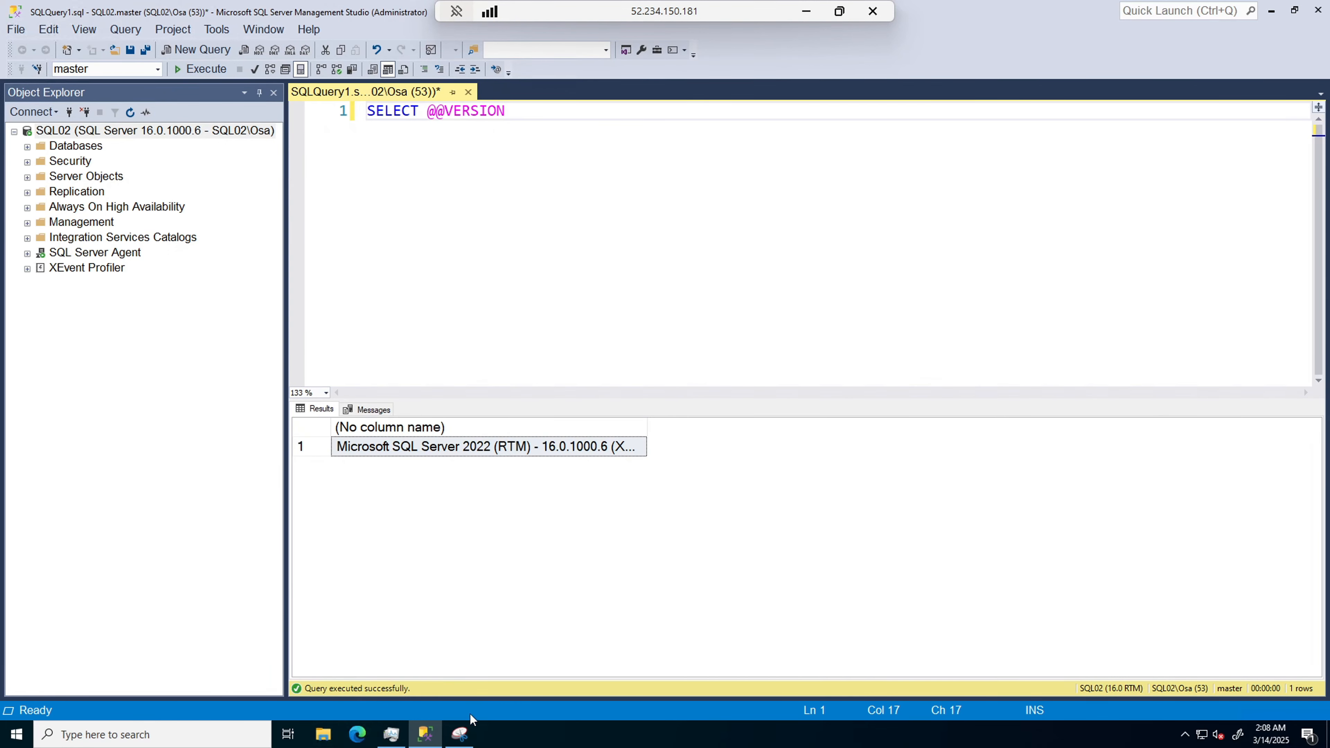
- Bring up the captured snip in Snipping Tool and place it beside the new results grid to compare font sizes
mouse_move(465, 738)
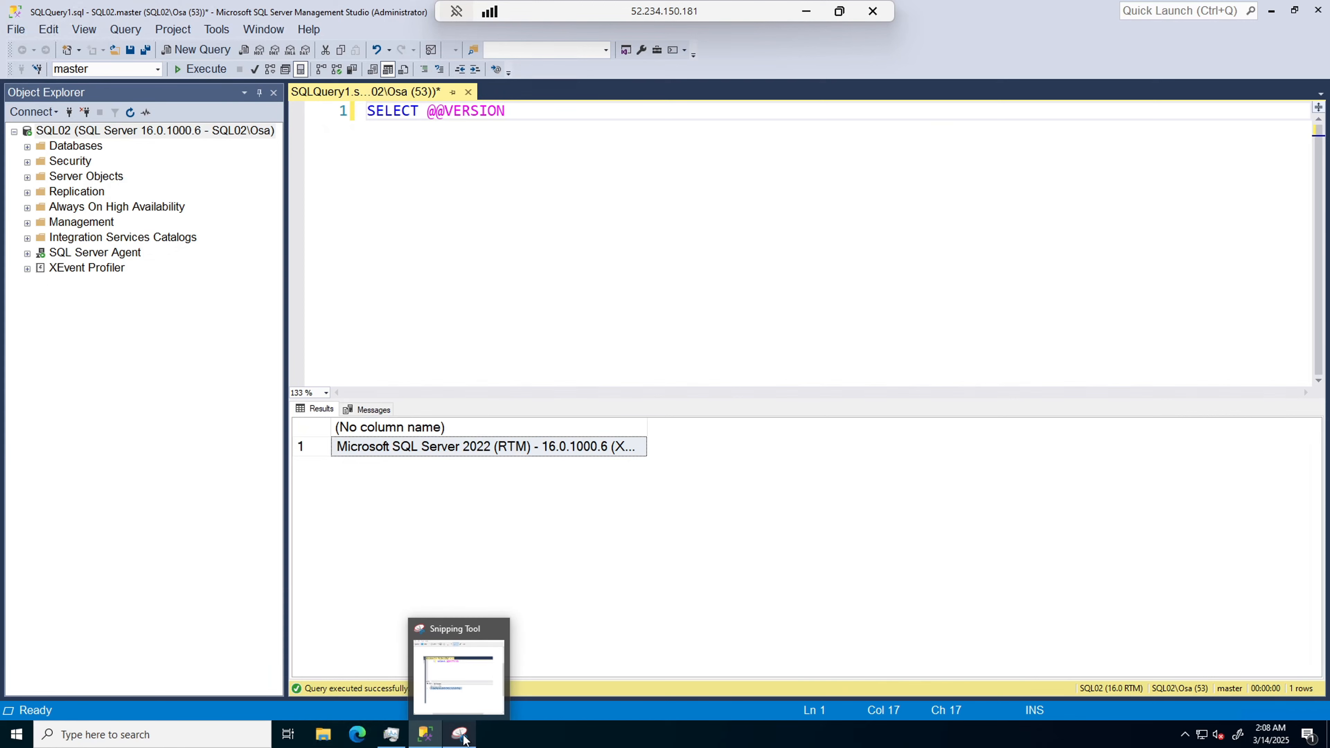
click(471, 703)
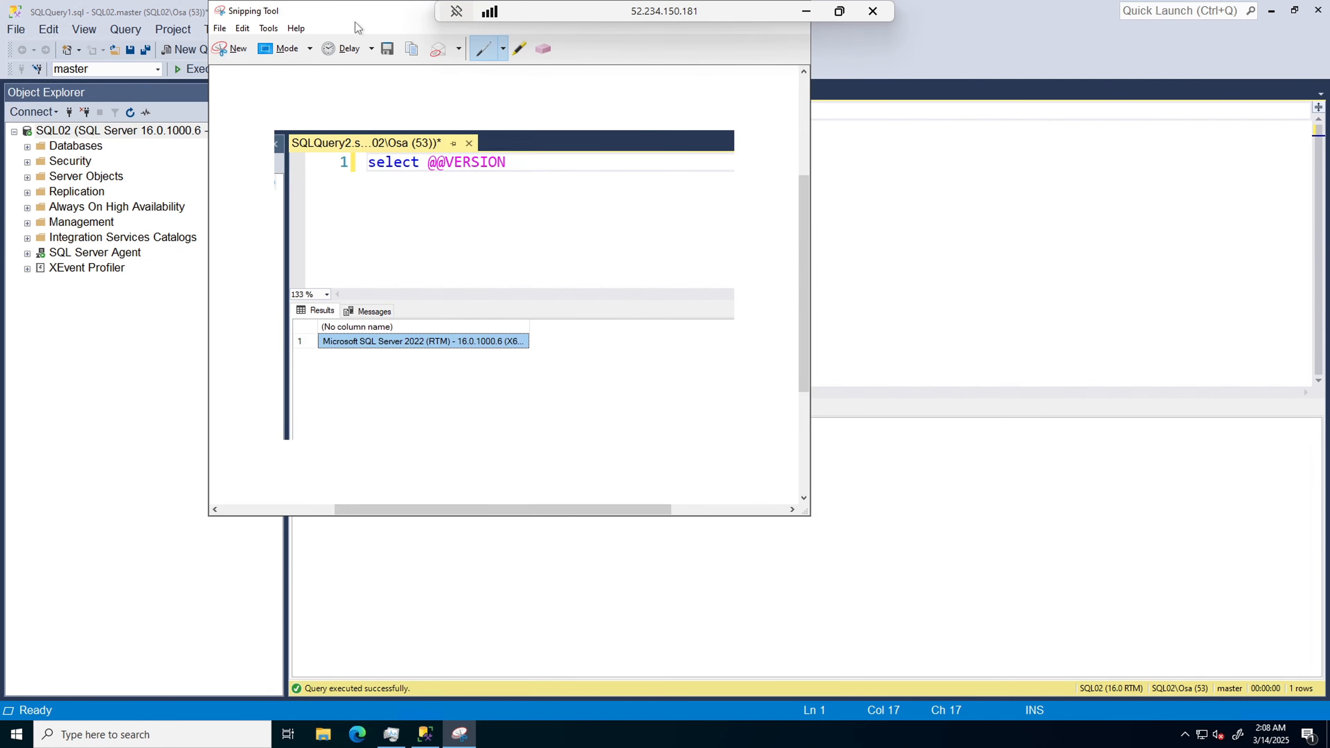
drag(357, 14, 801, 133)
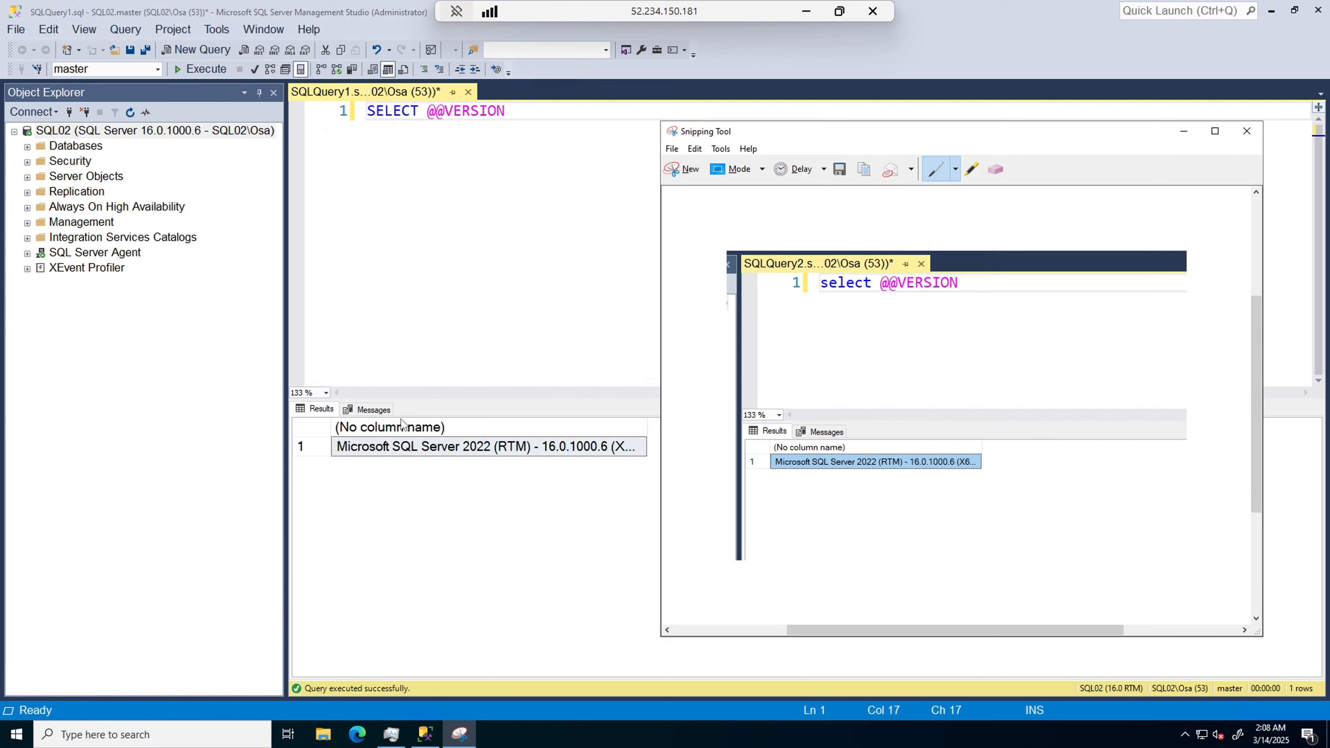
- View the query's messages, then set the Text Results font size to 14 in Fonts and Colors, keeping Courier New
click(385, 414)
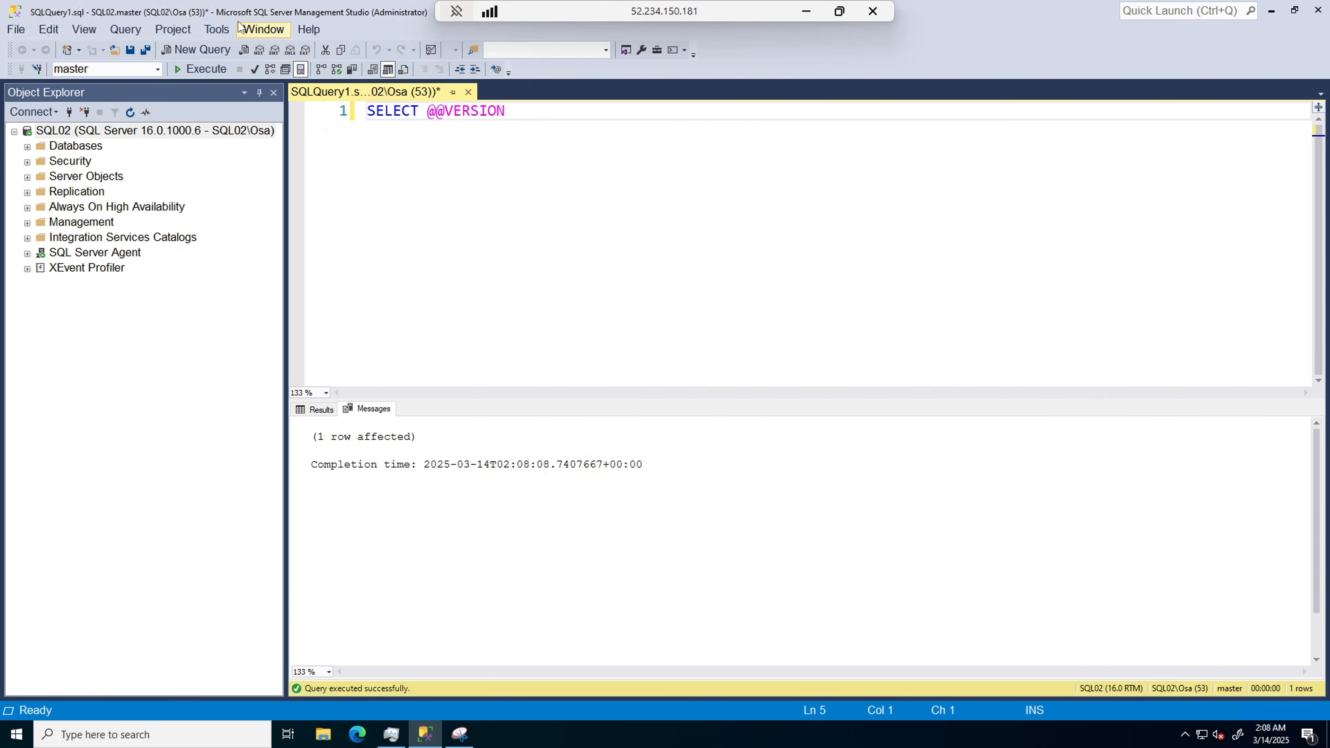
click(219, 31)
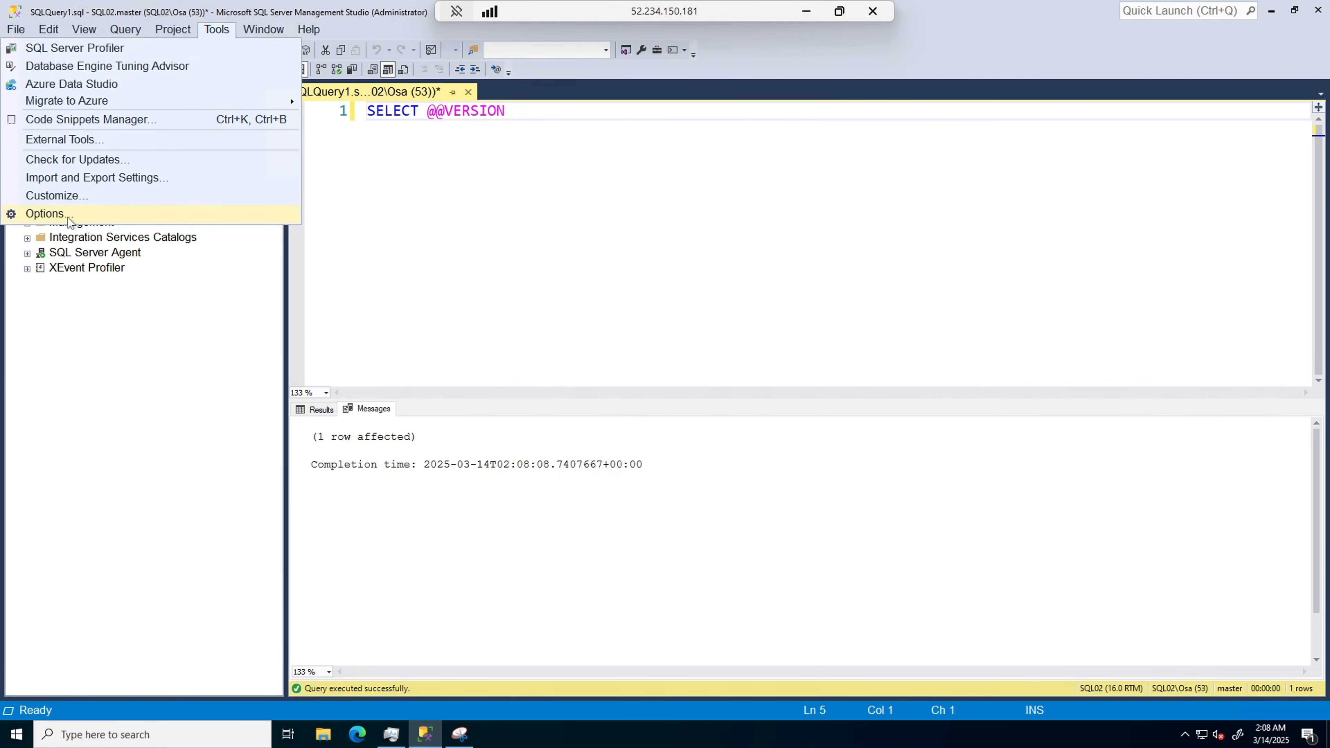
click(47, 214)
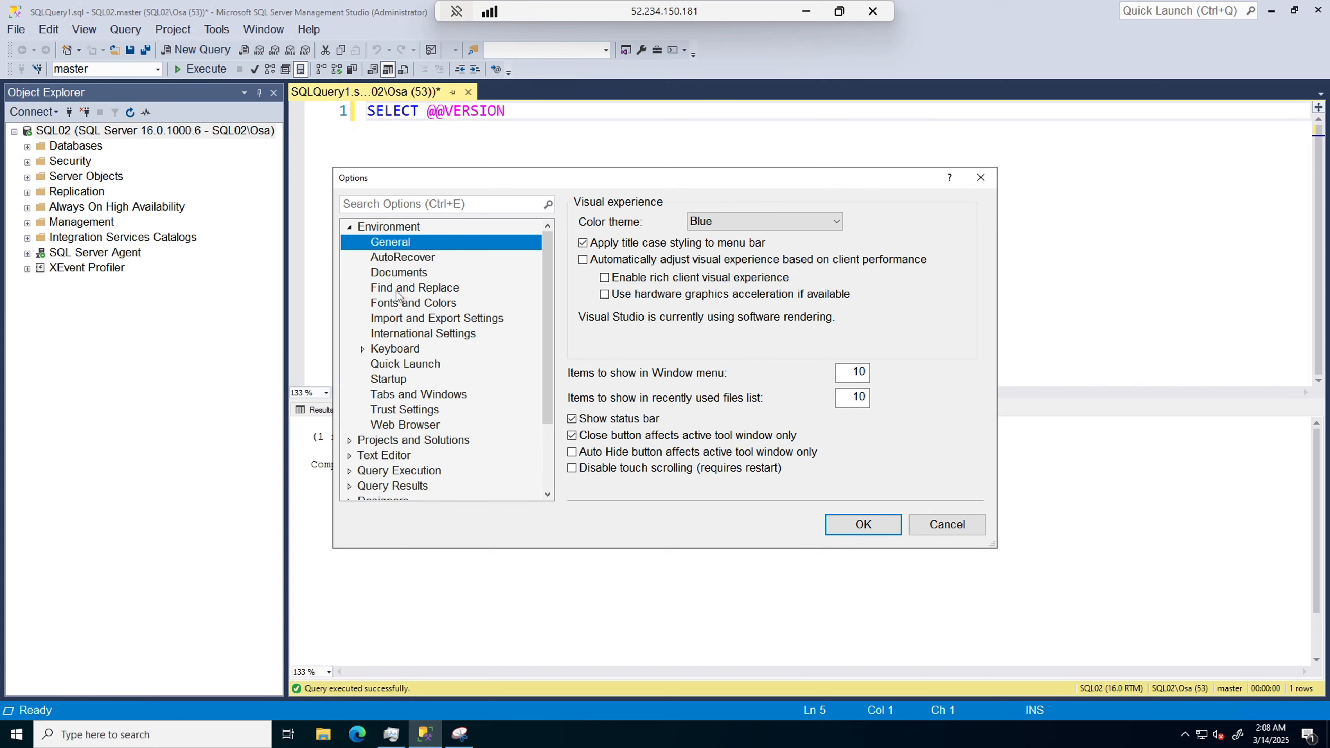
click(399, 304)
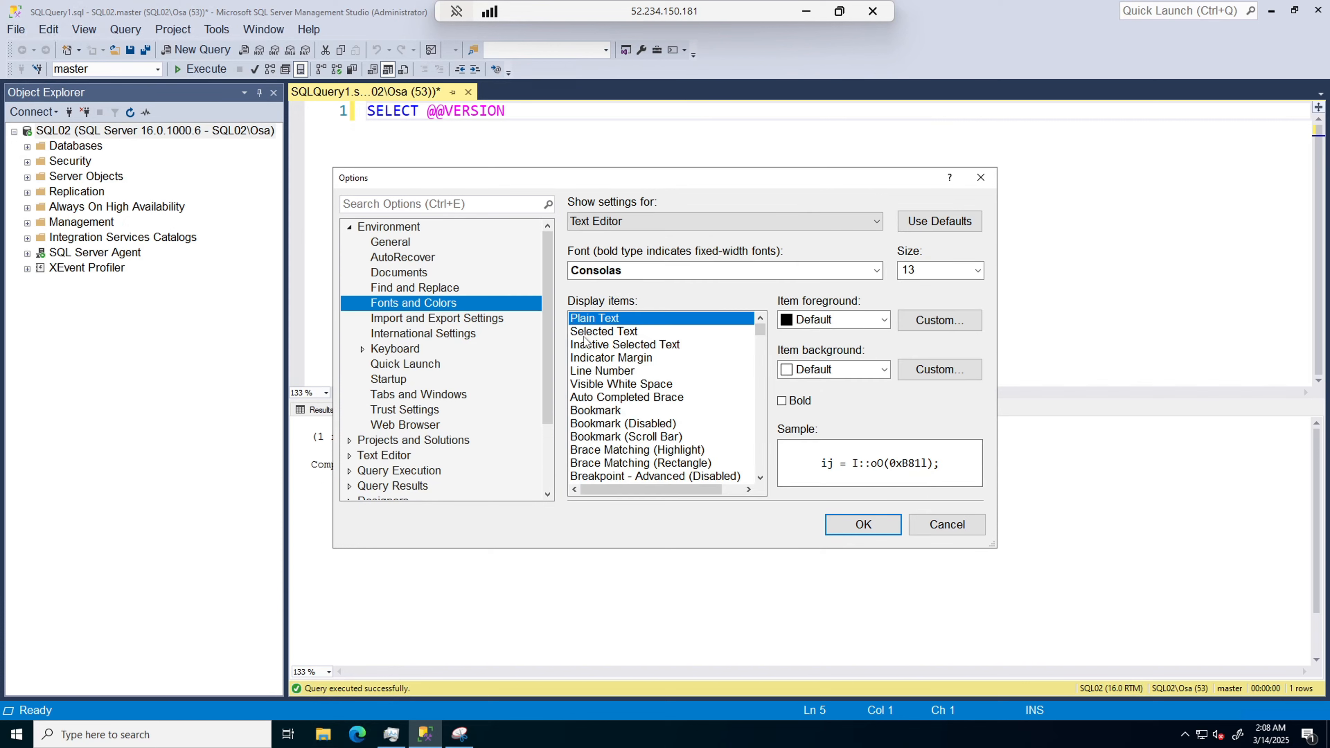
click(876, 222)
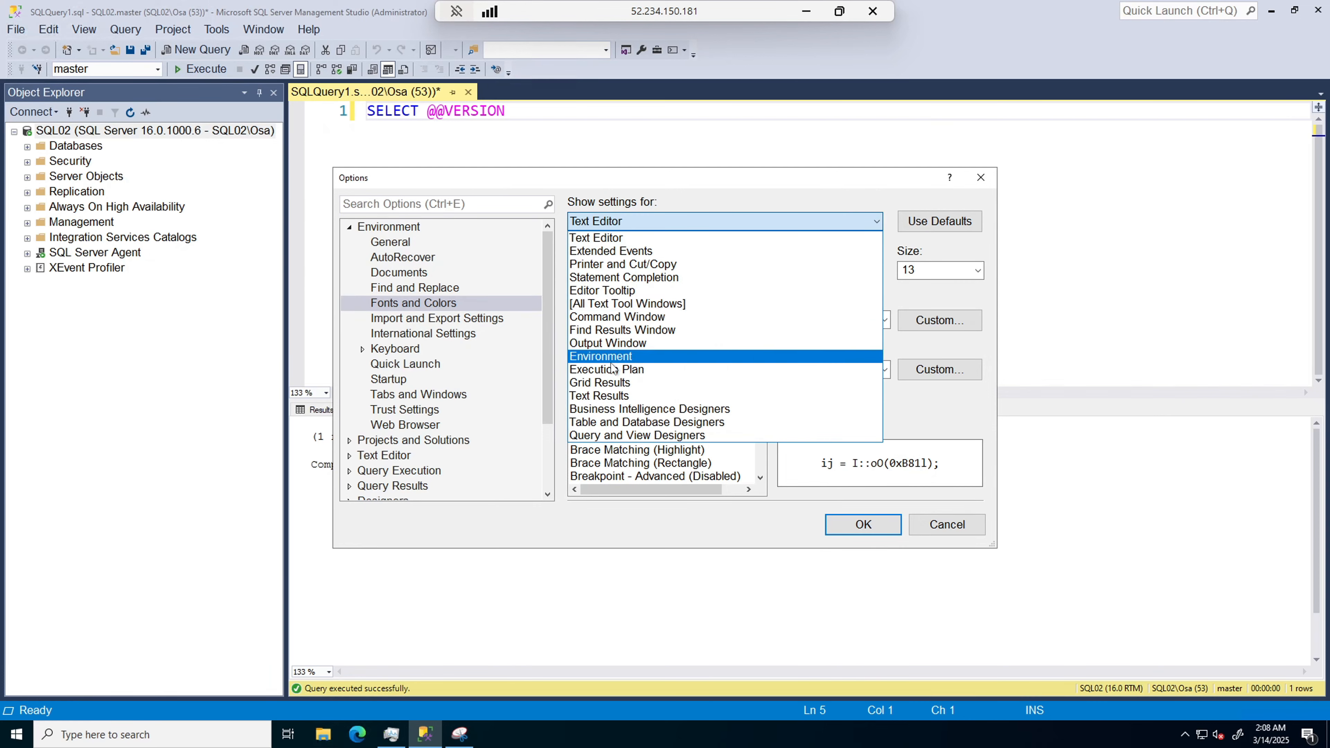
click(616, 401)
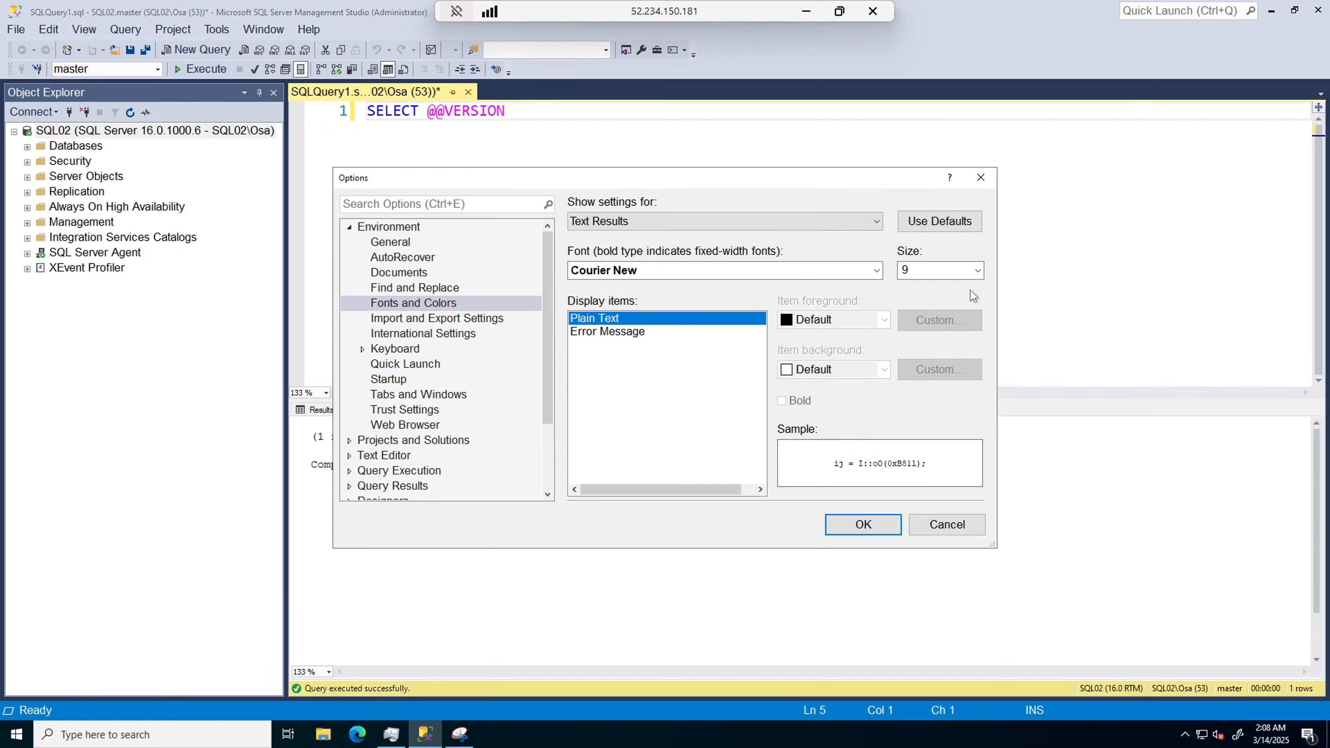
click(979, 277)
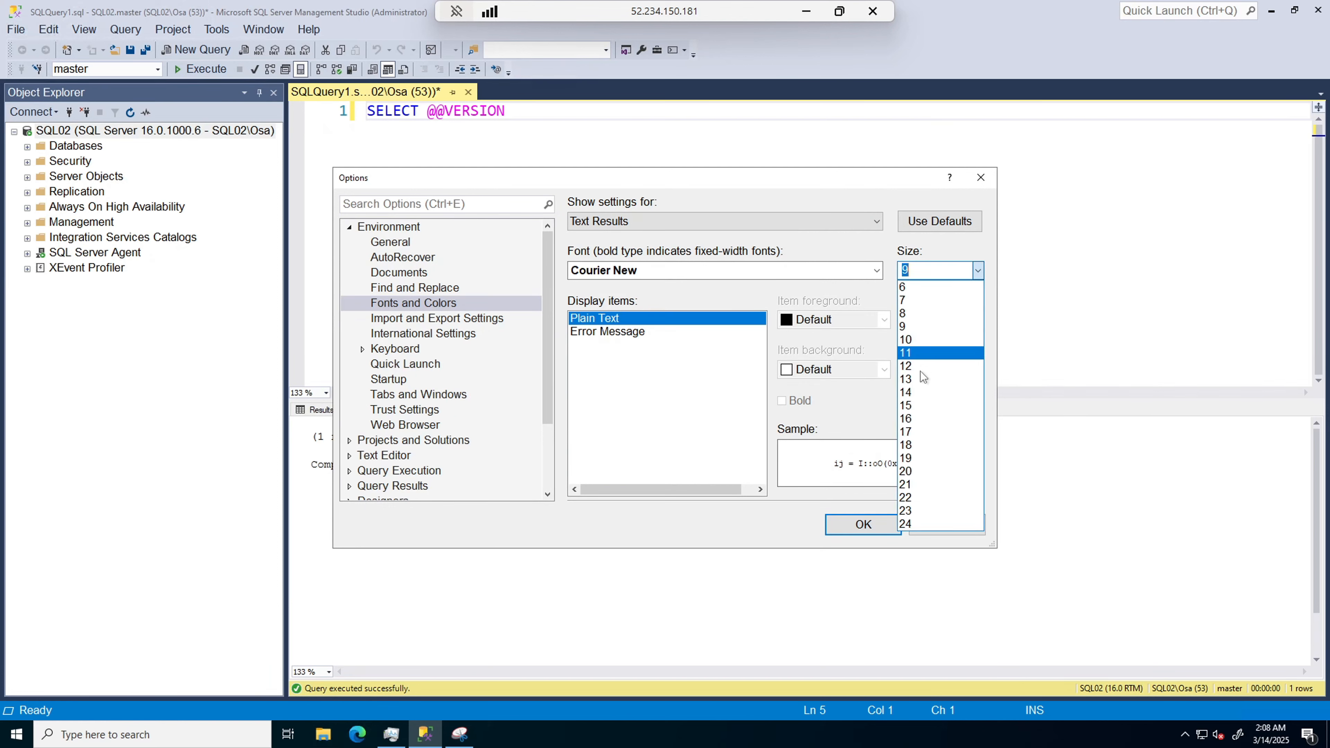
click(914, 392)
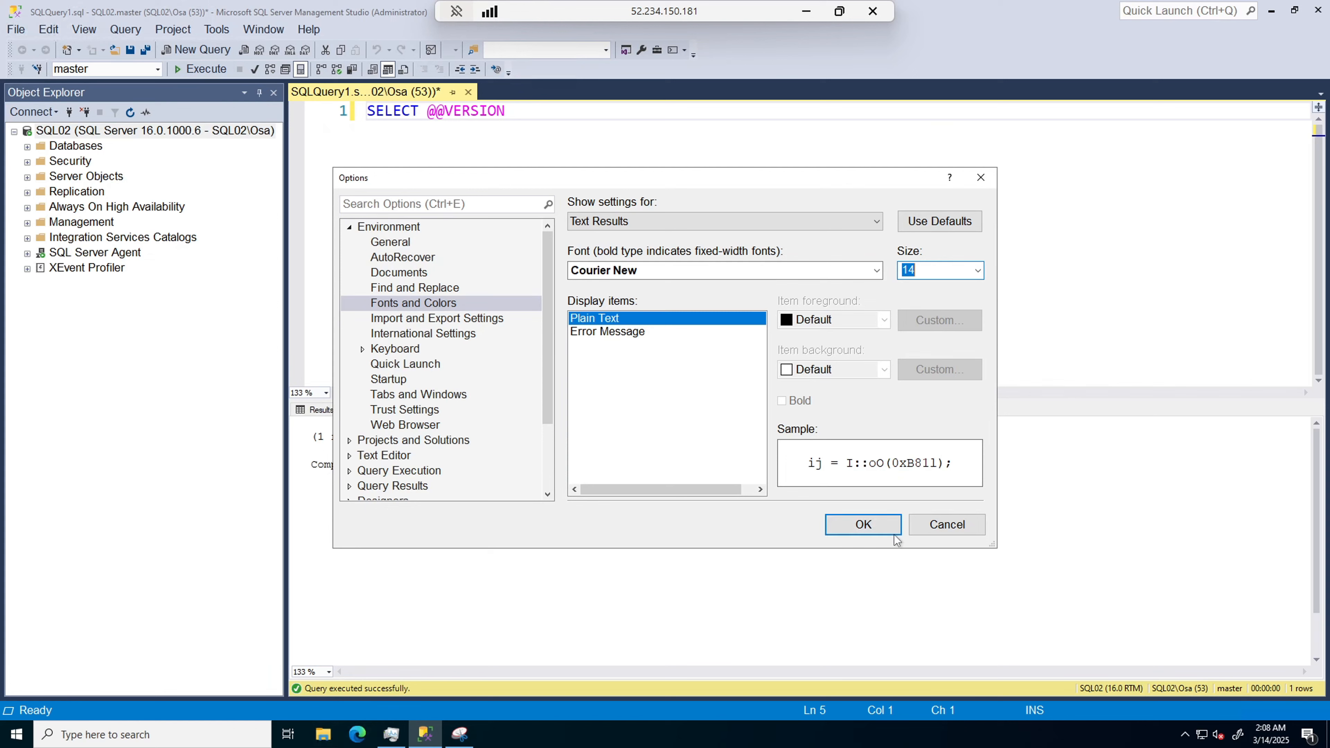
click(877, 528)
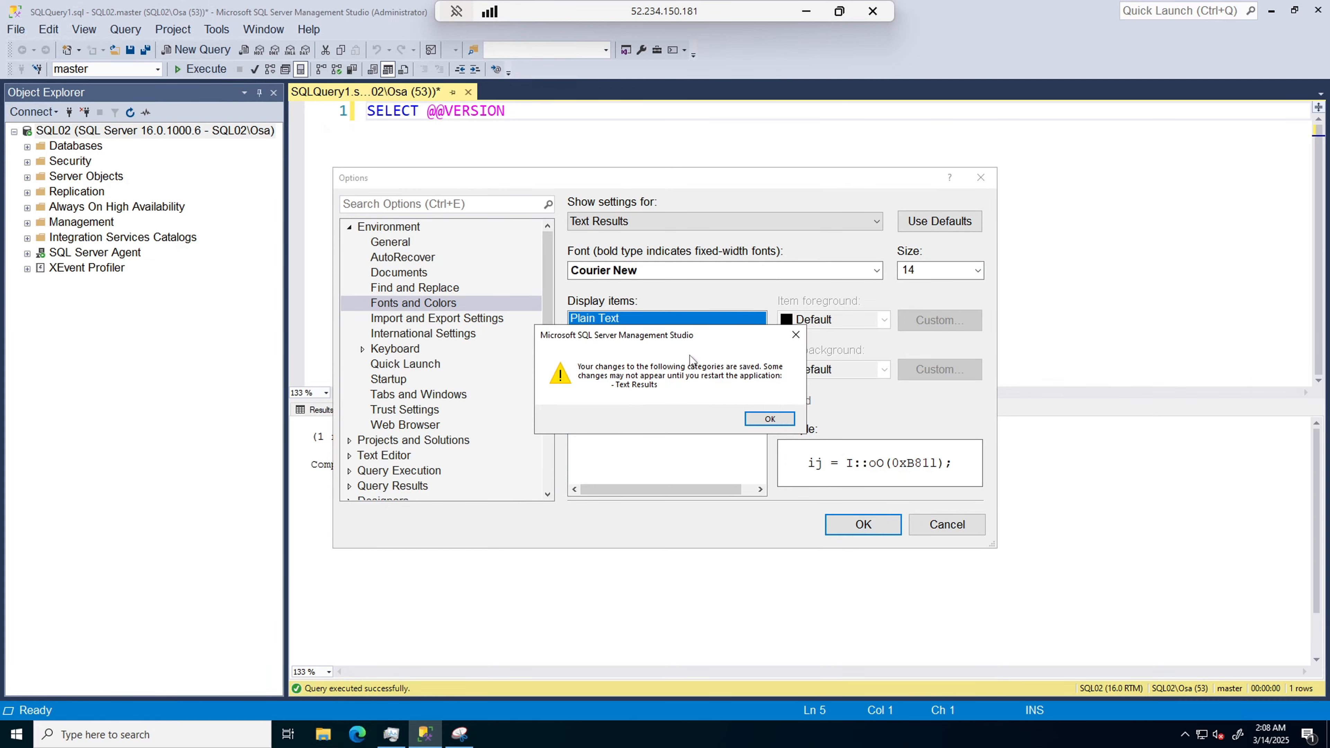
click(765, 423)
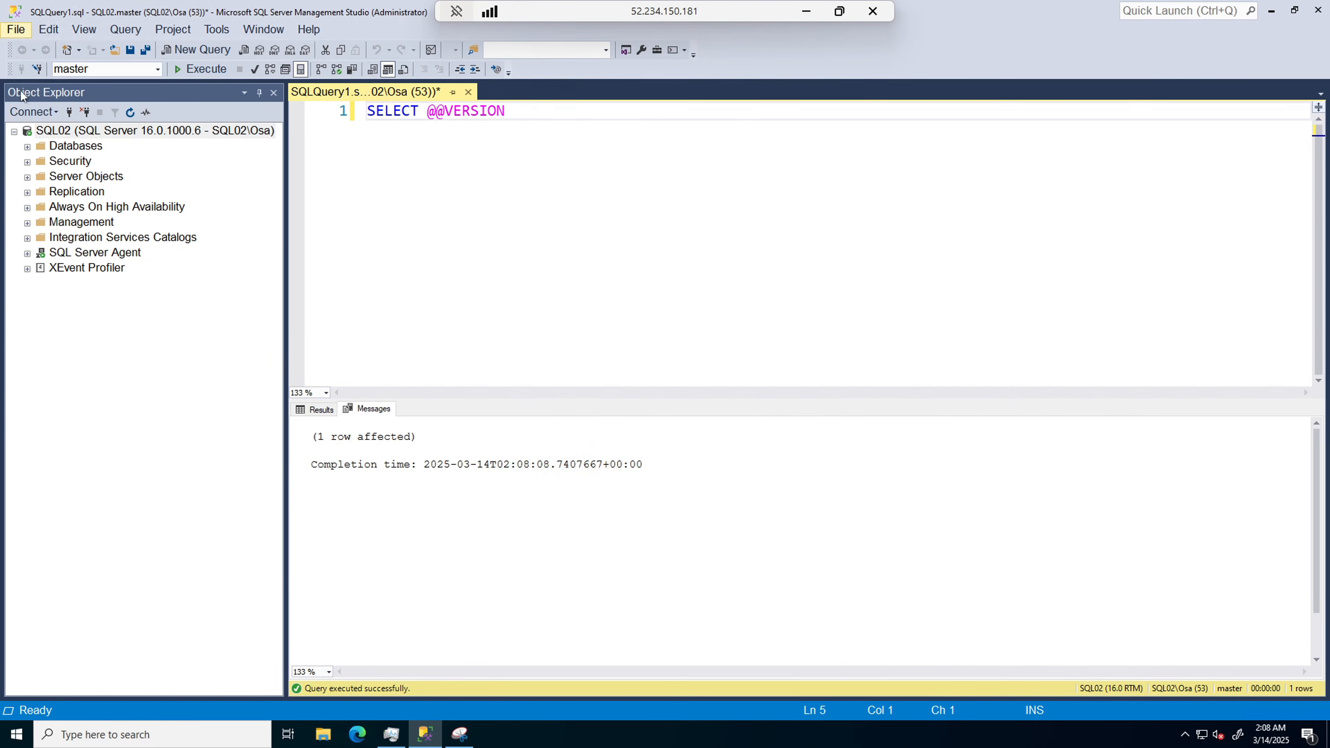
- Restart SQL Server Management Studio without saving SQLQuery1.sql, reconnecting to SQL02, and open a new query
key(alt+f)
click(52, 344)
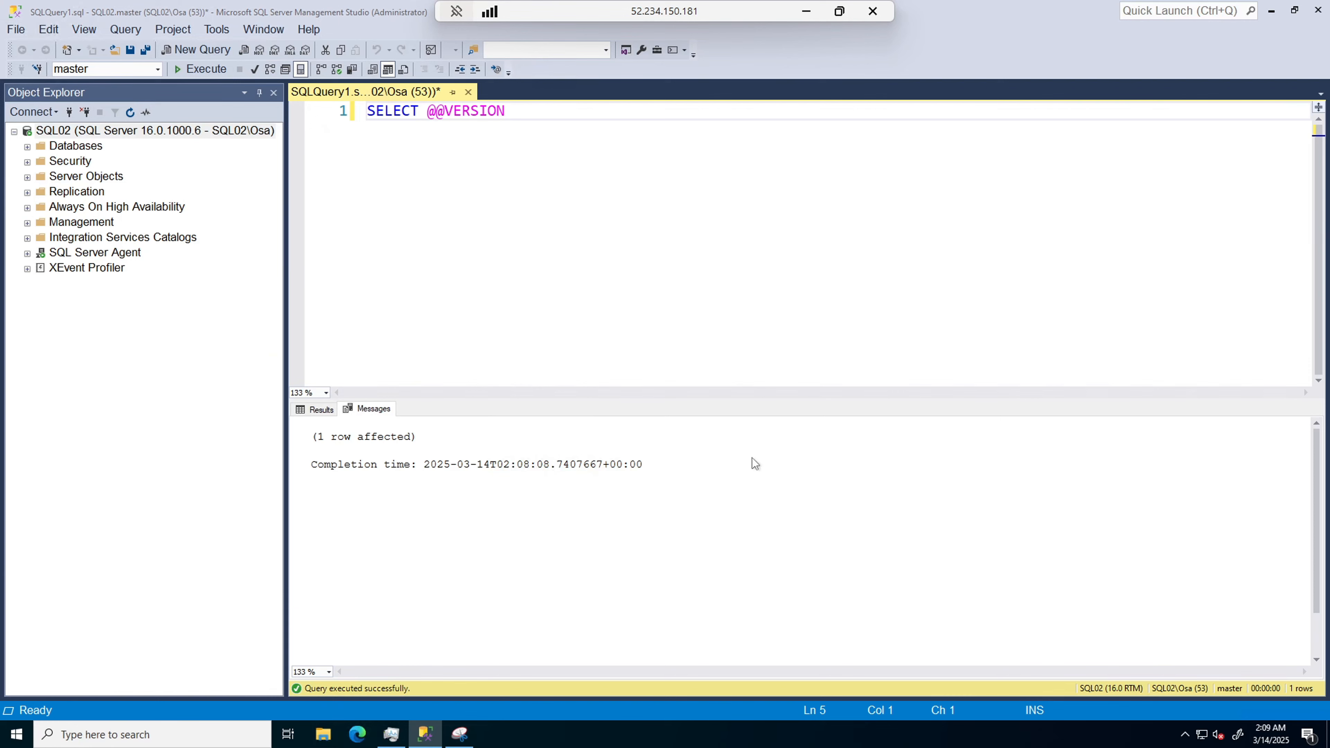
click(726, 472)
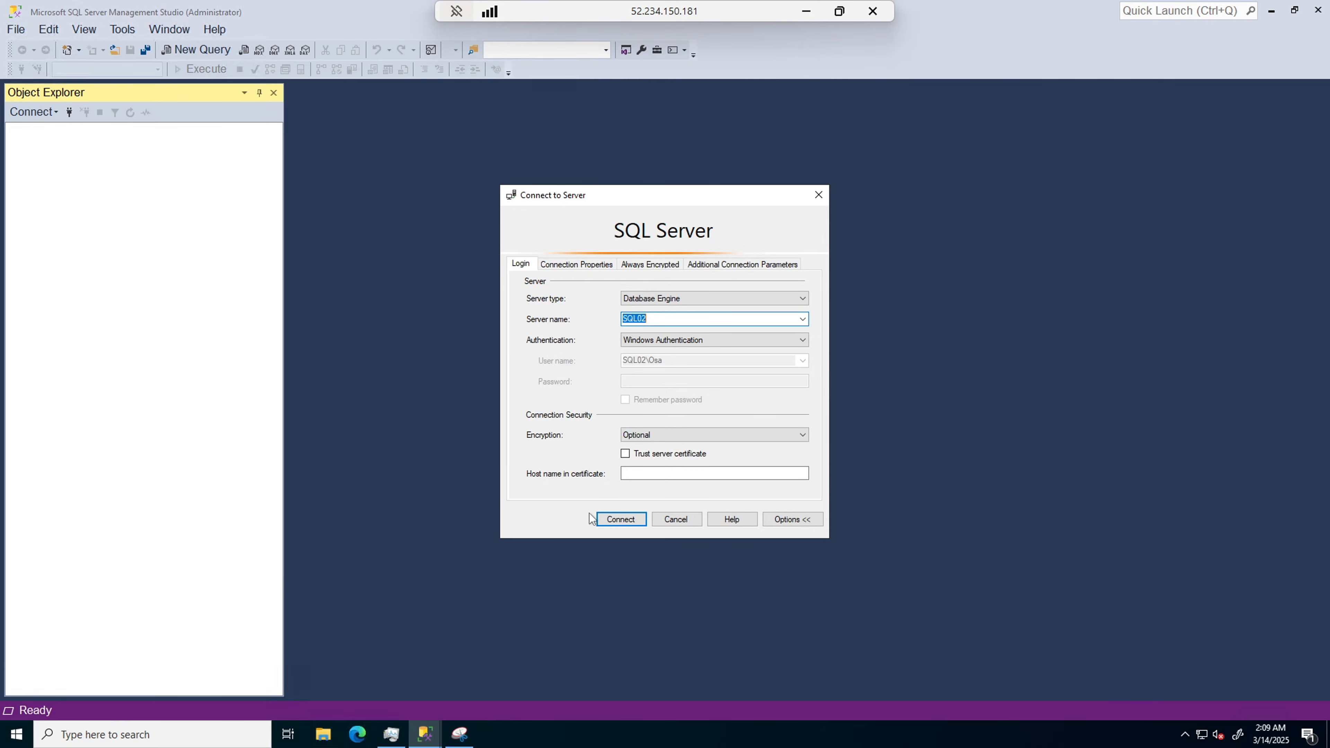
click(621, 522)
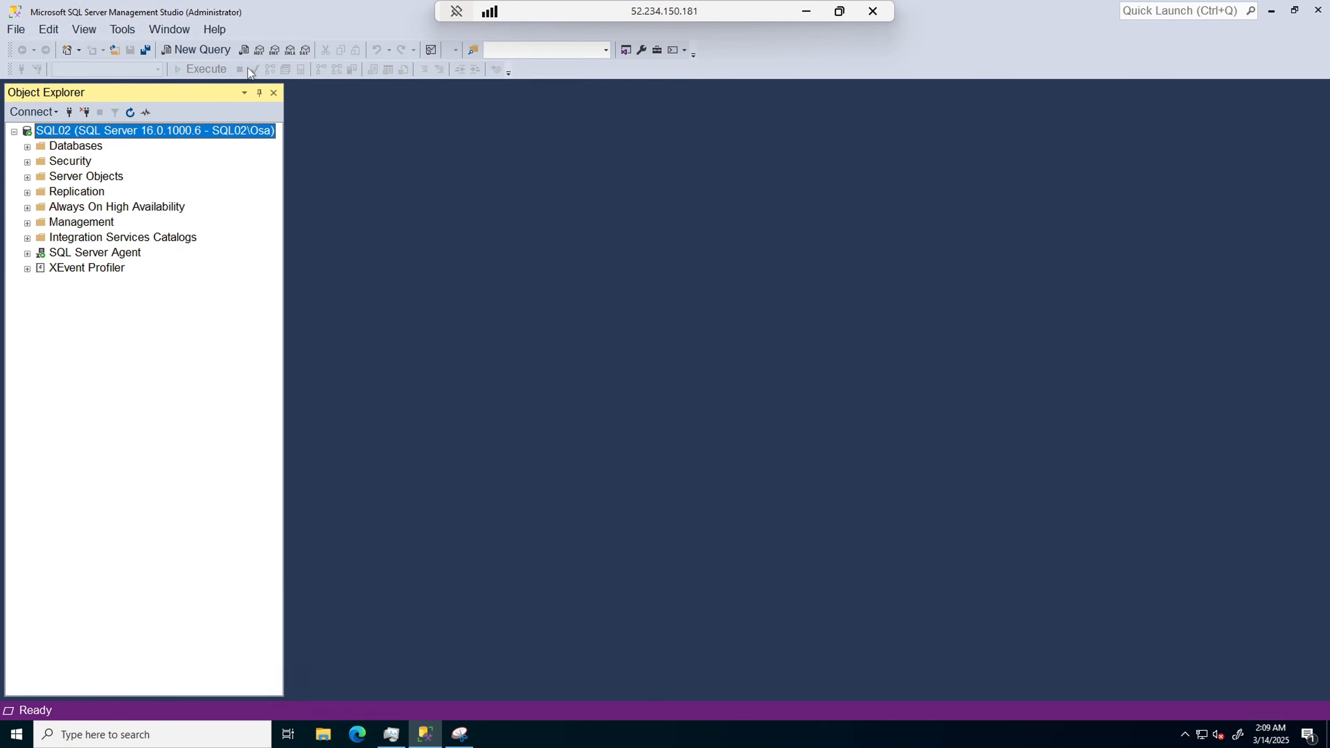
click(186, 52)
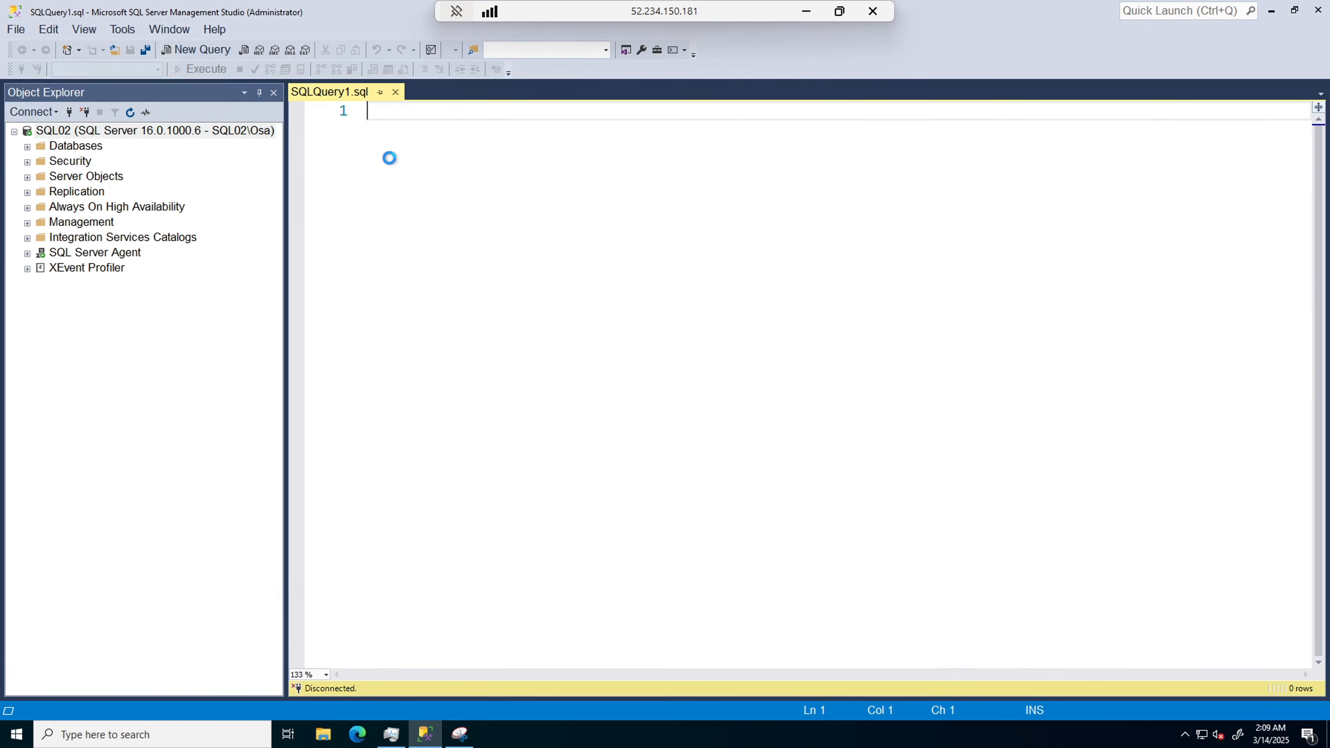
text(SELECT)
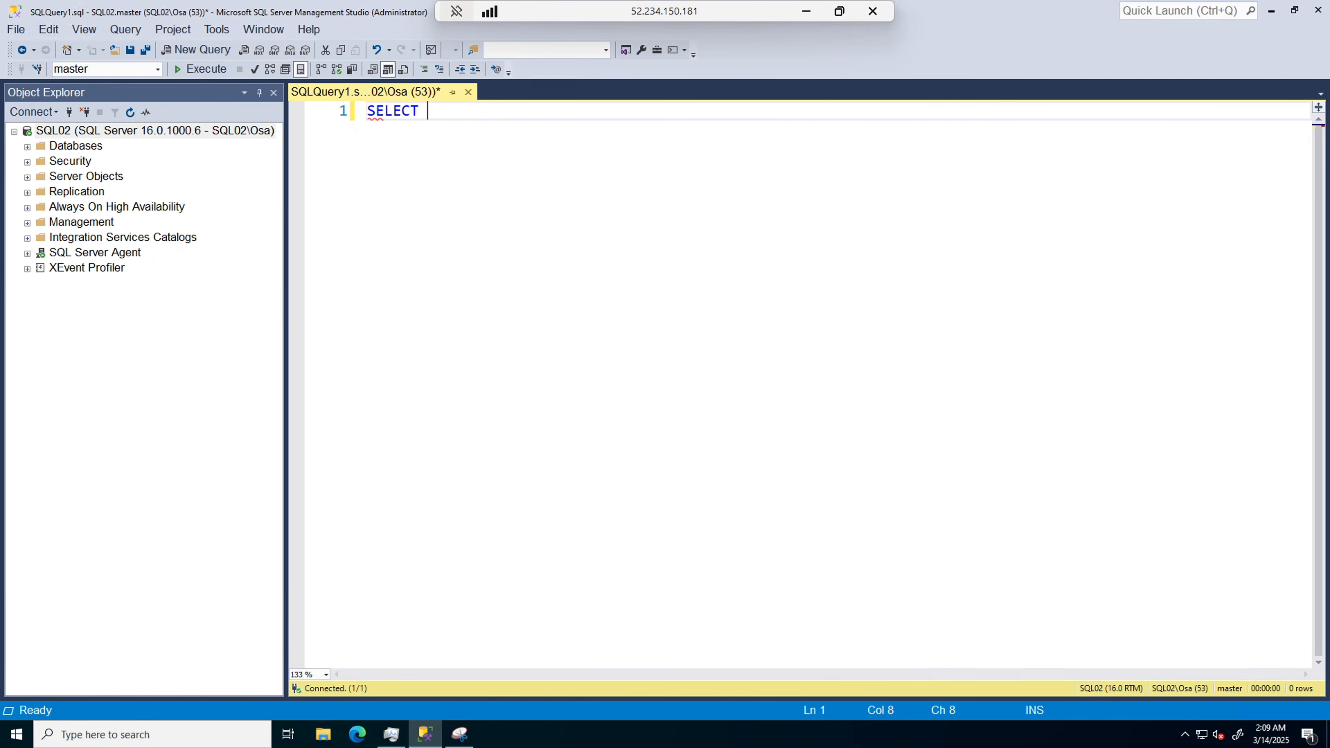
text( @@)
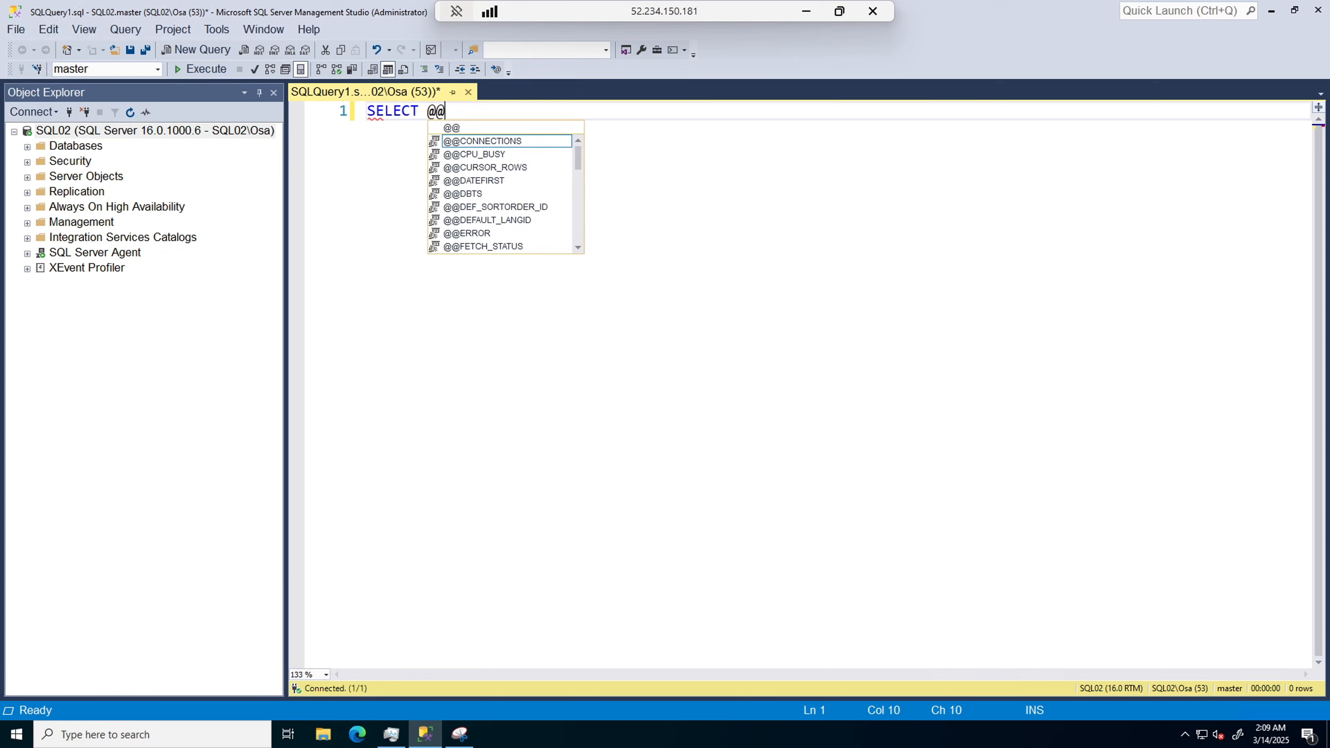
text(VERSION)
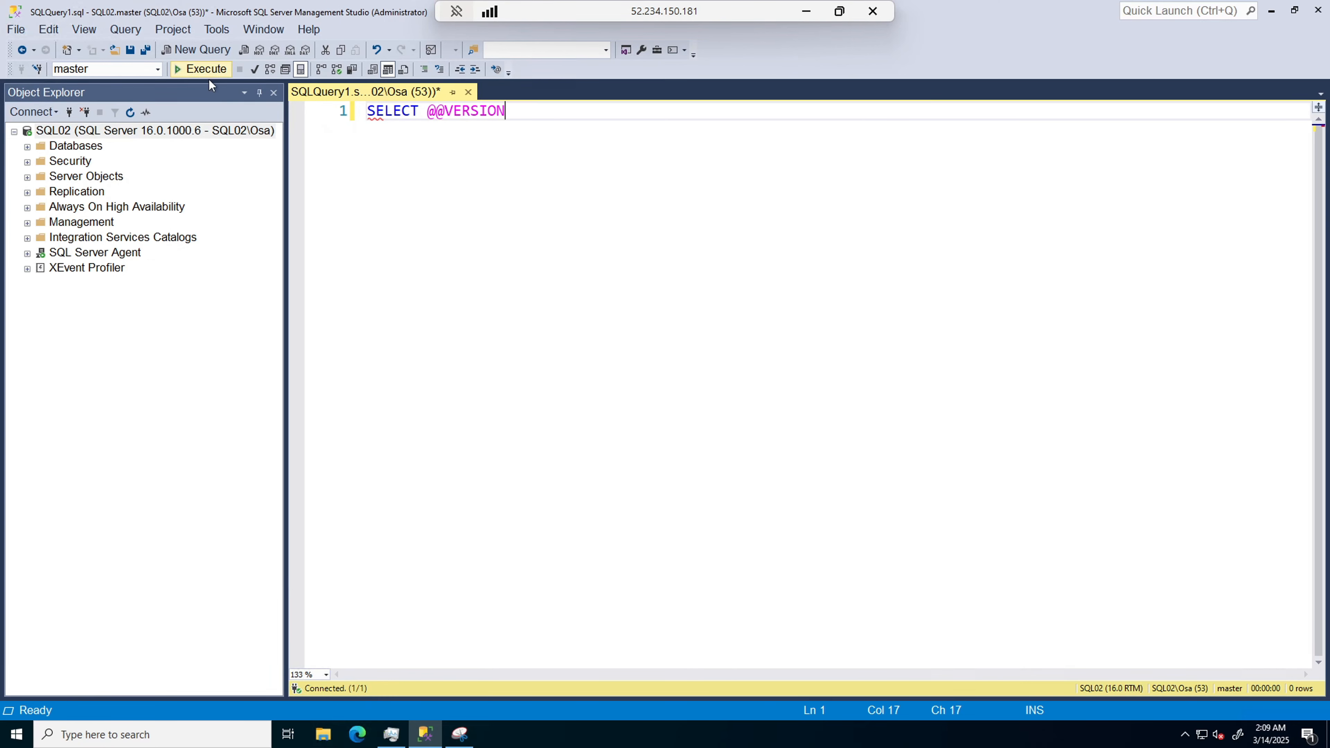
click(198, 73)
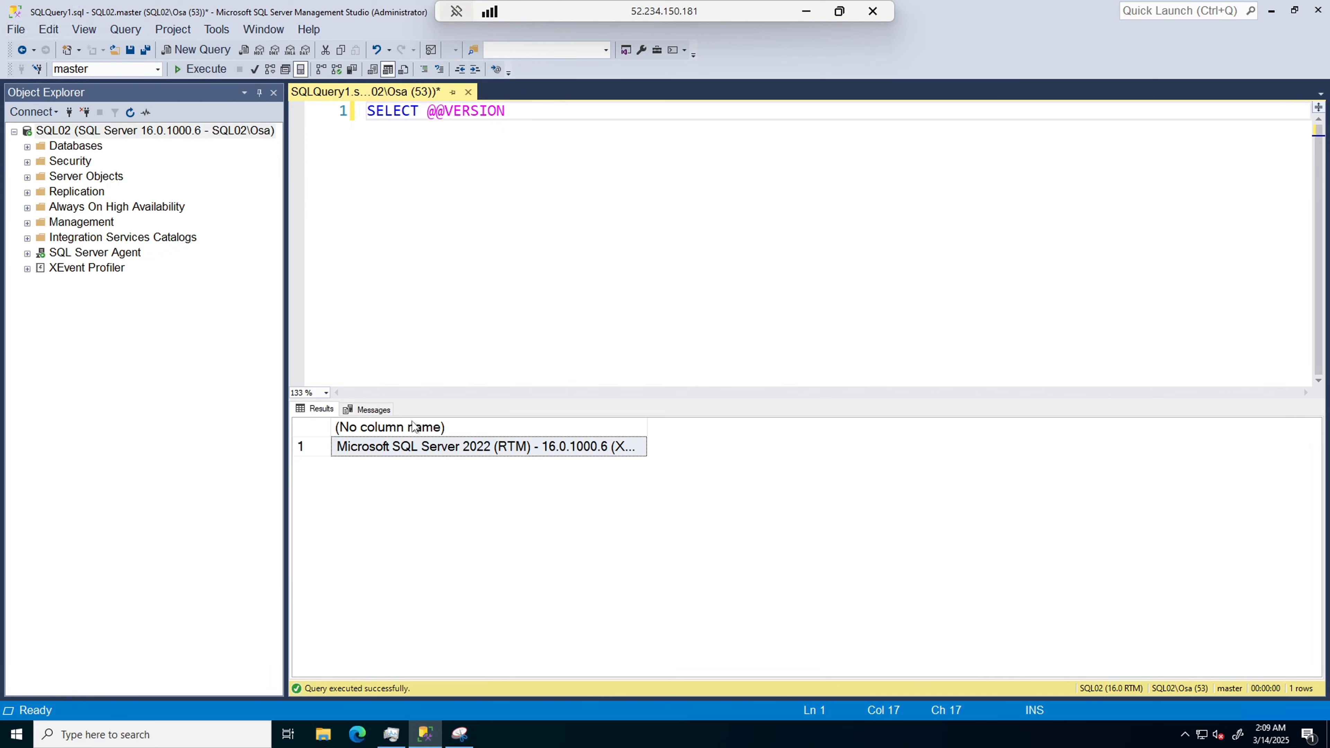
click(375, 408)
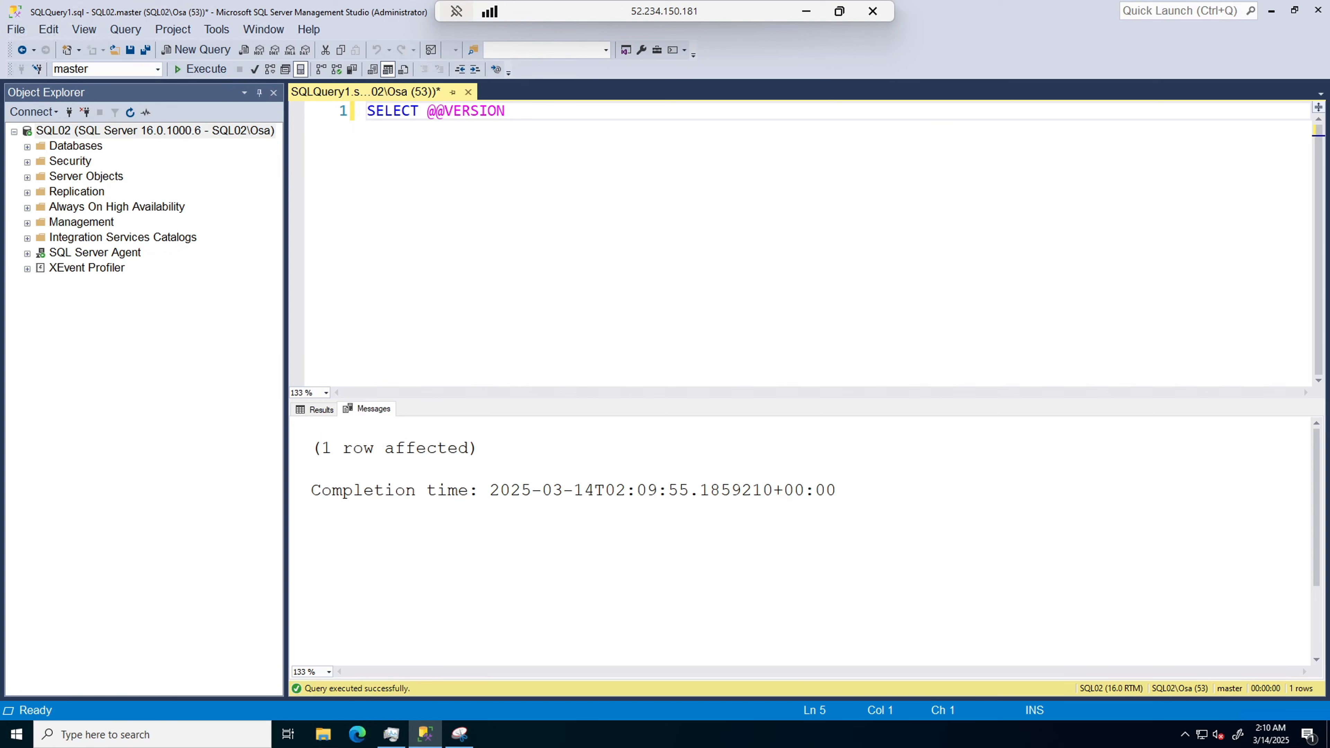
- Look through the setting categories in the Options dialog, then close it without changing anything
click(216, 29)
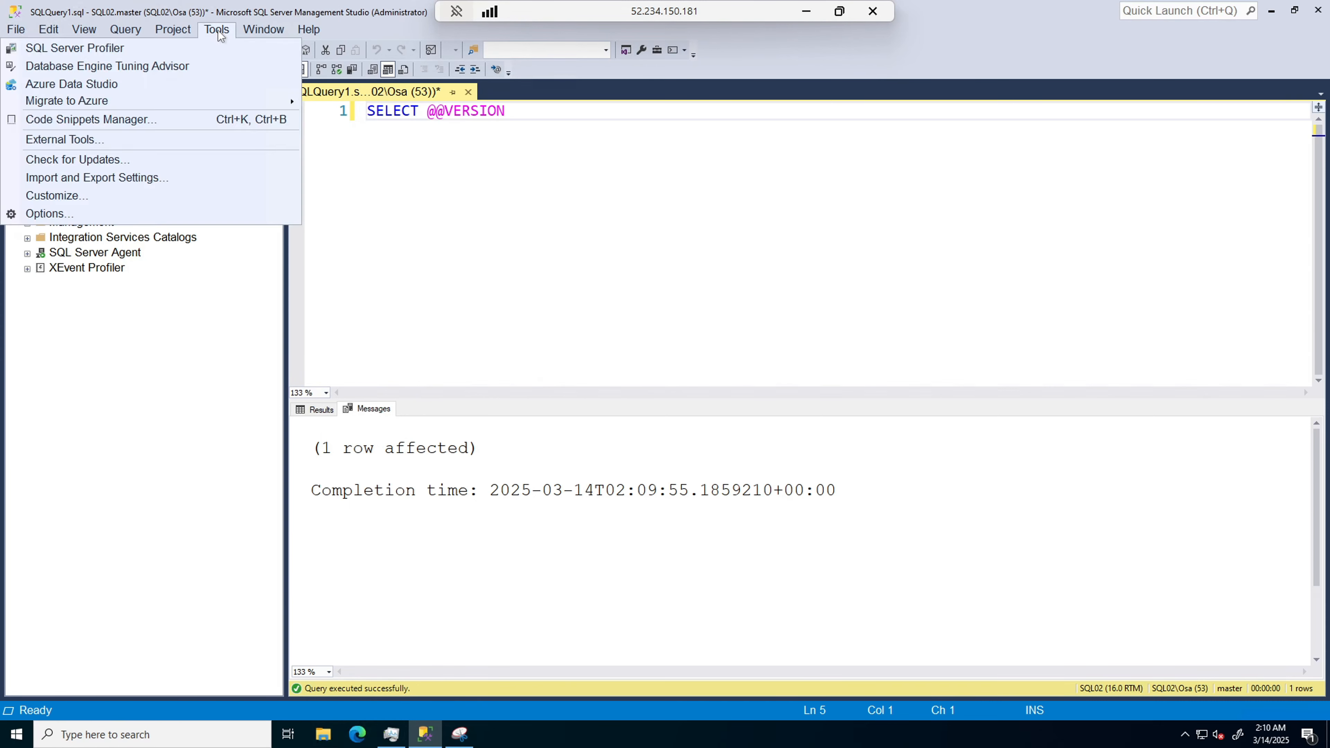
click(216, 32)
click(216, 31)
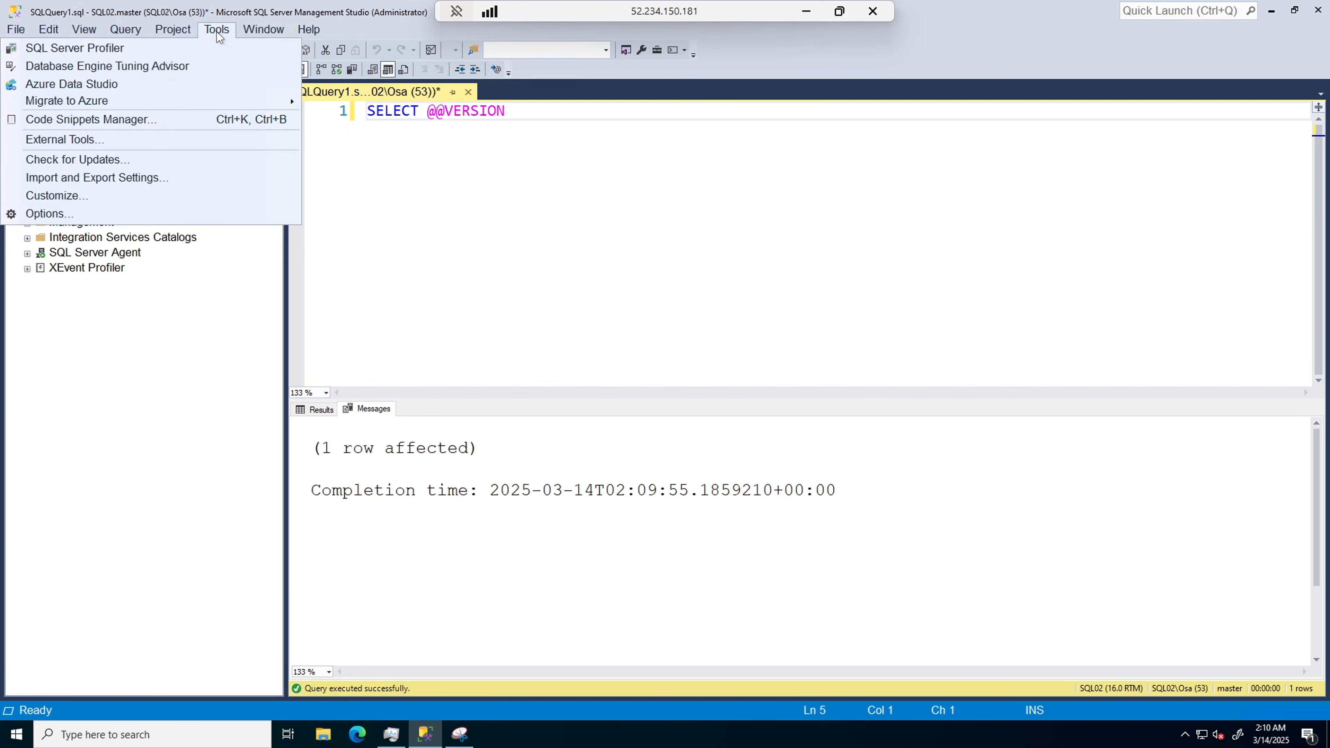
click(53, 214)
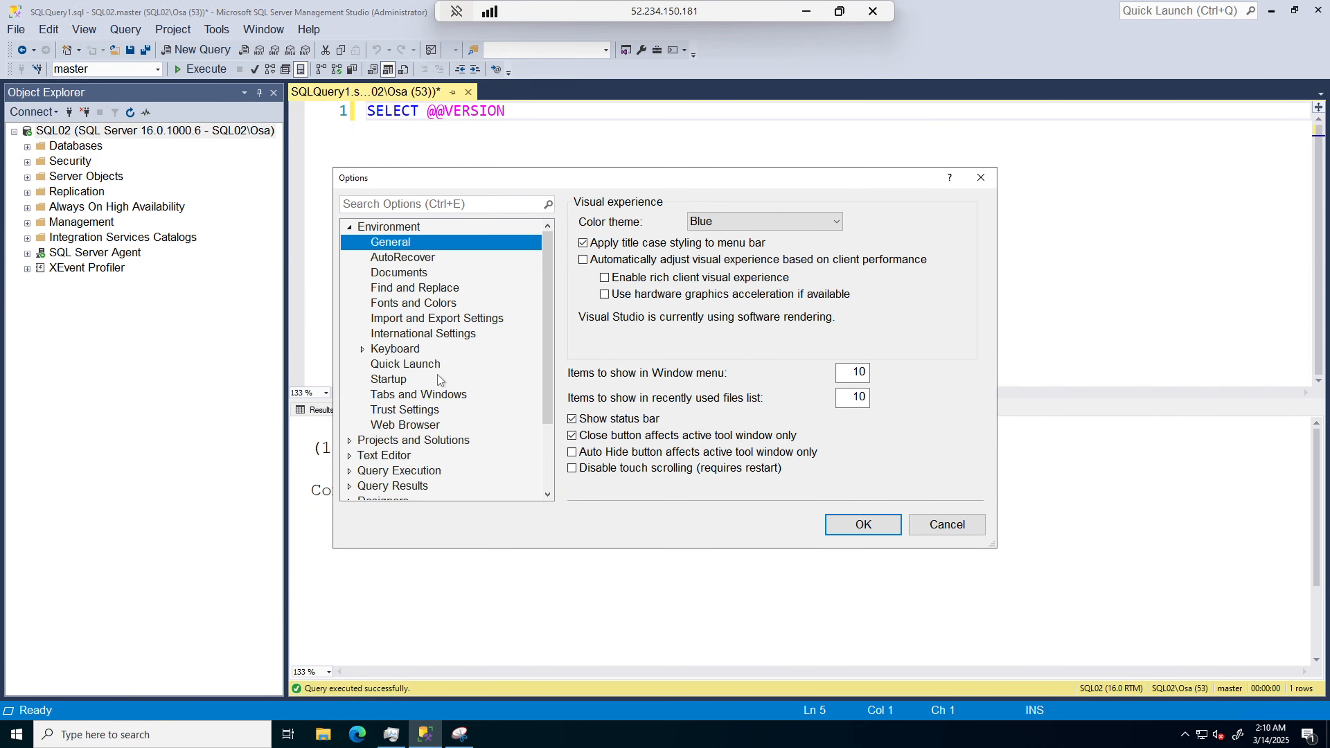
drag(551, 351, 540, 460)
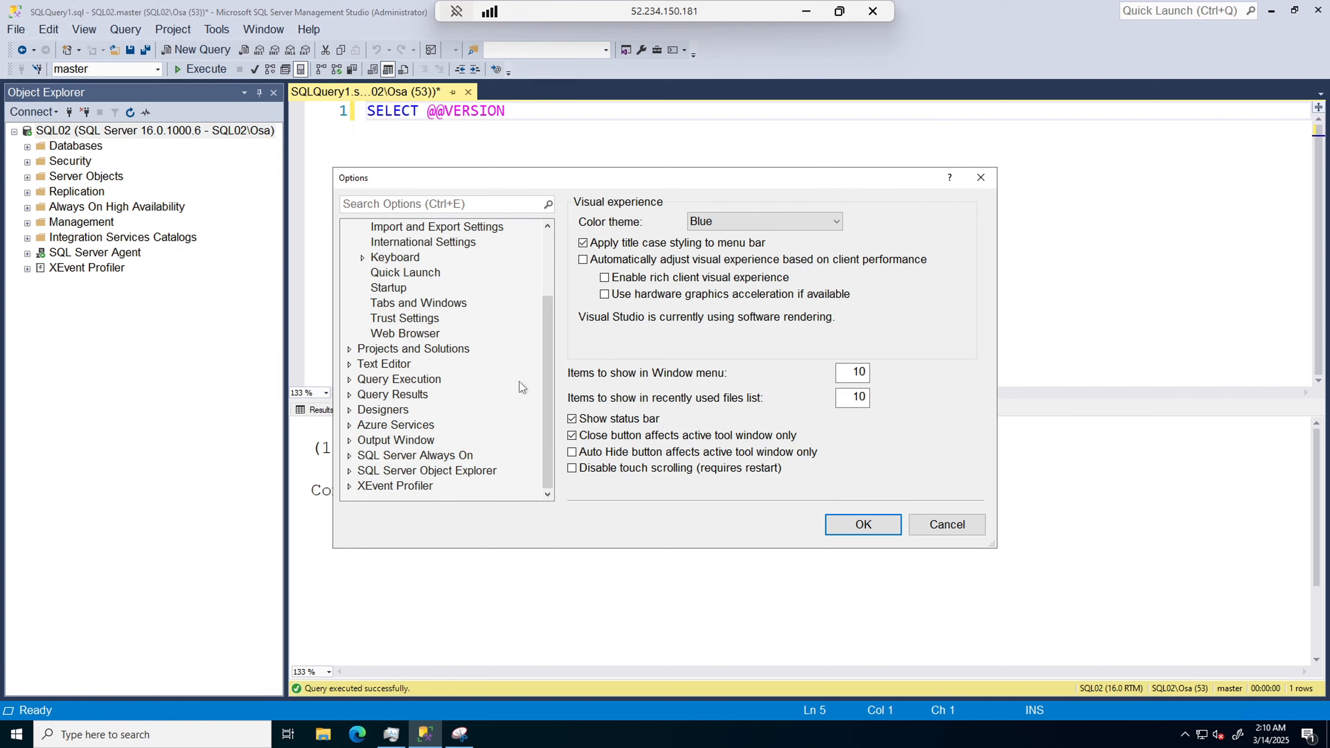
drag(547, 382, 544, 299)
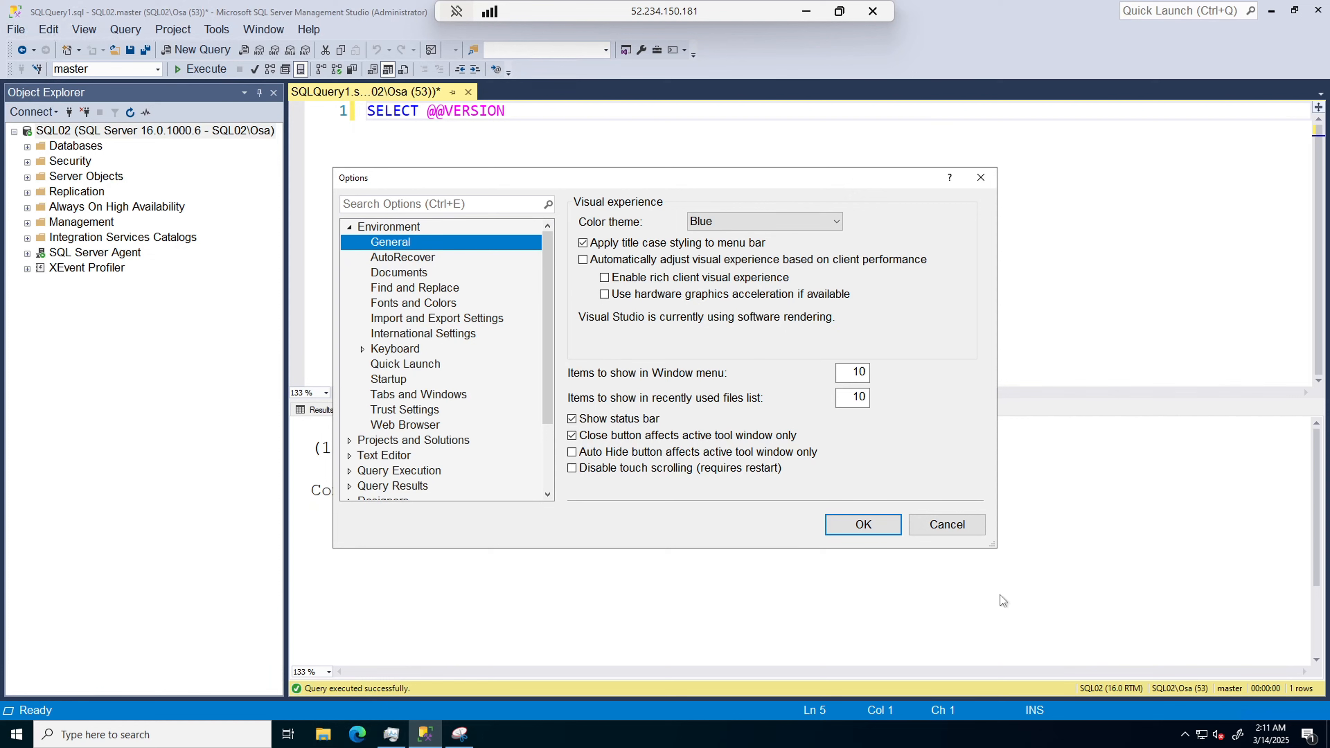
click(946, 530)
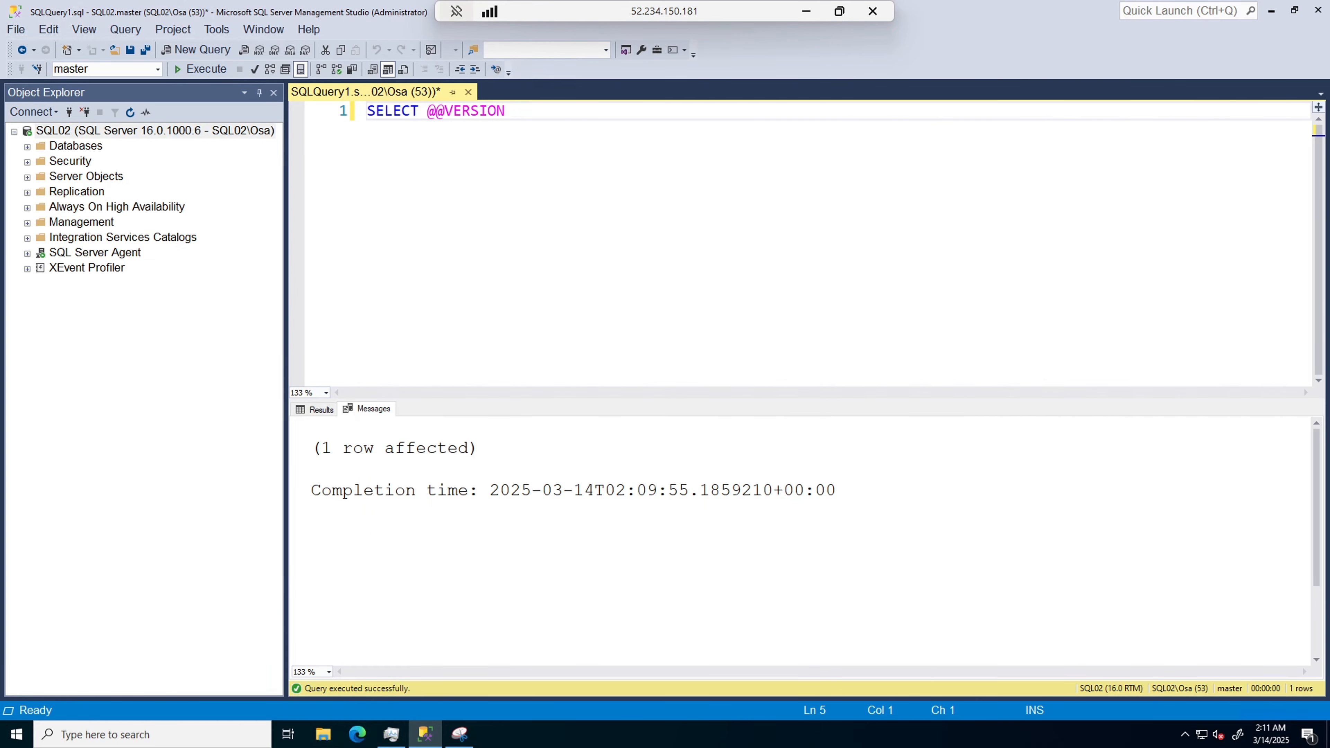